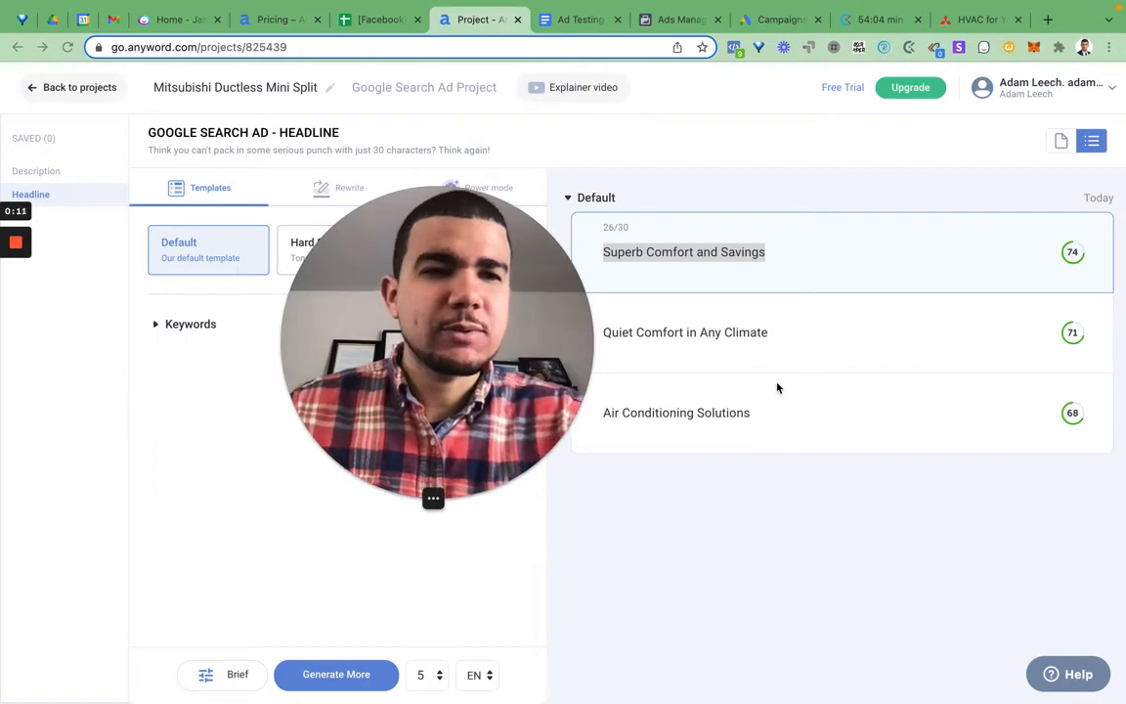
# Step: Switch to the Jasper dashboard to view its favorite templates
pyautogui.click(176, 19)
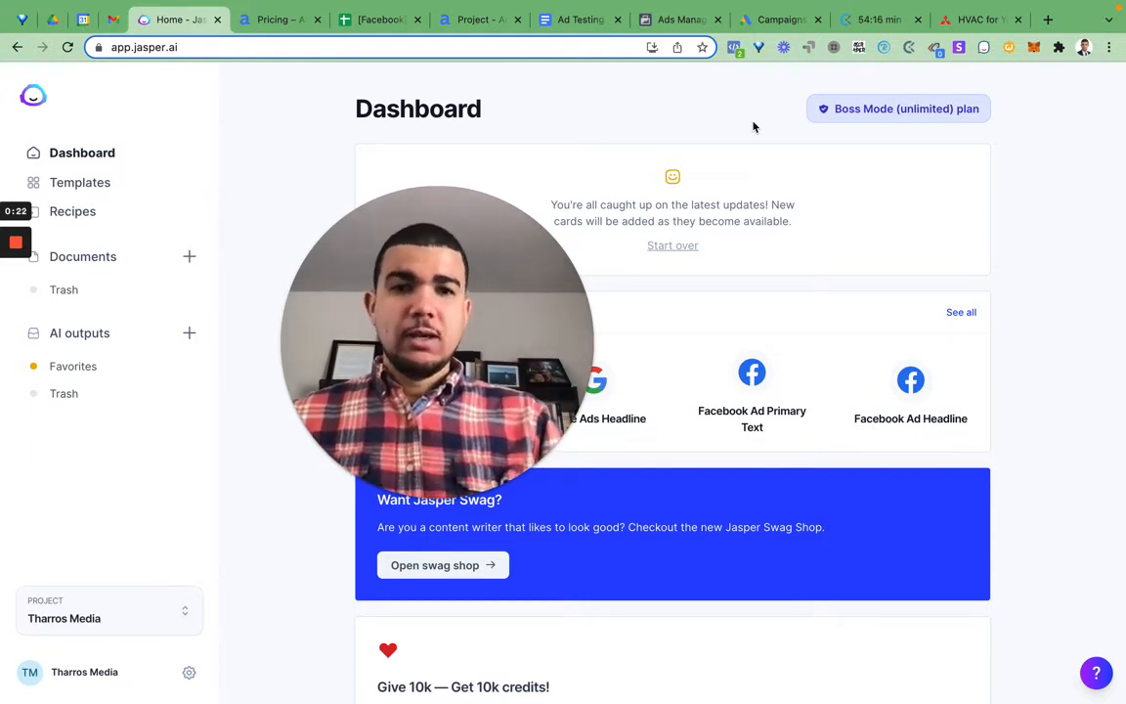
pyautogui.moveTo(431, 498)
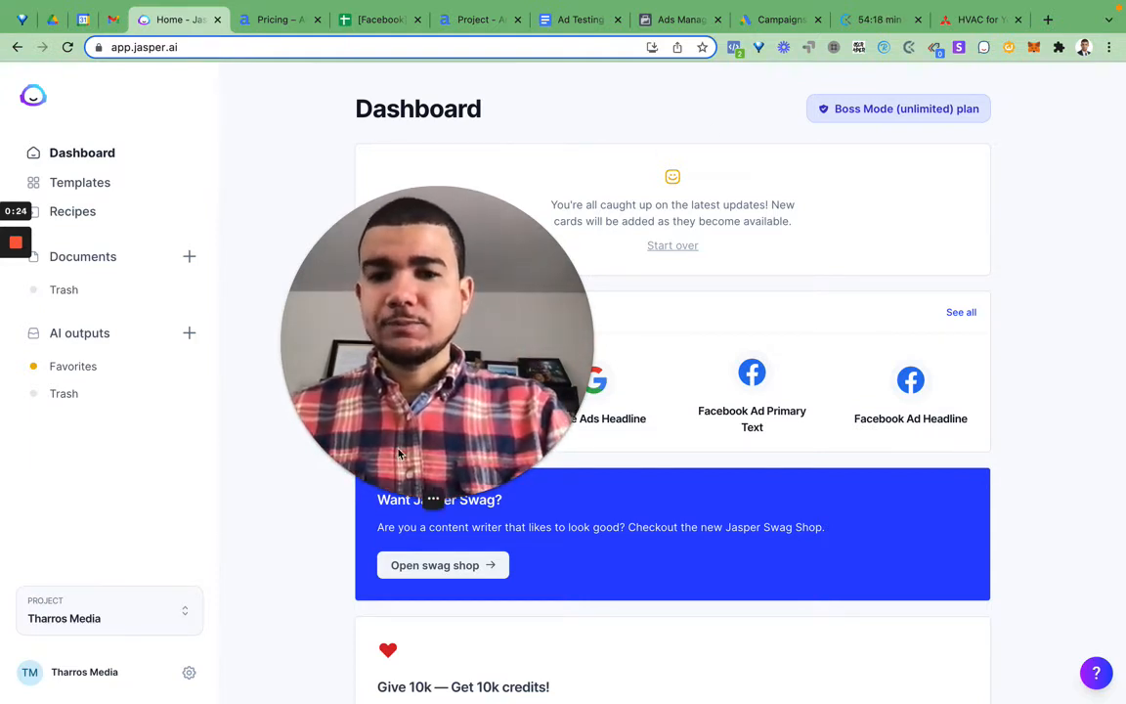
pyautogui.click(404, 498)
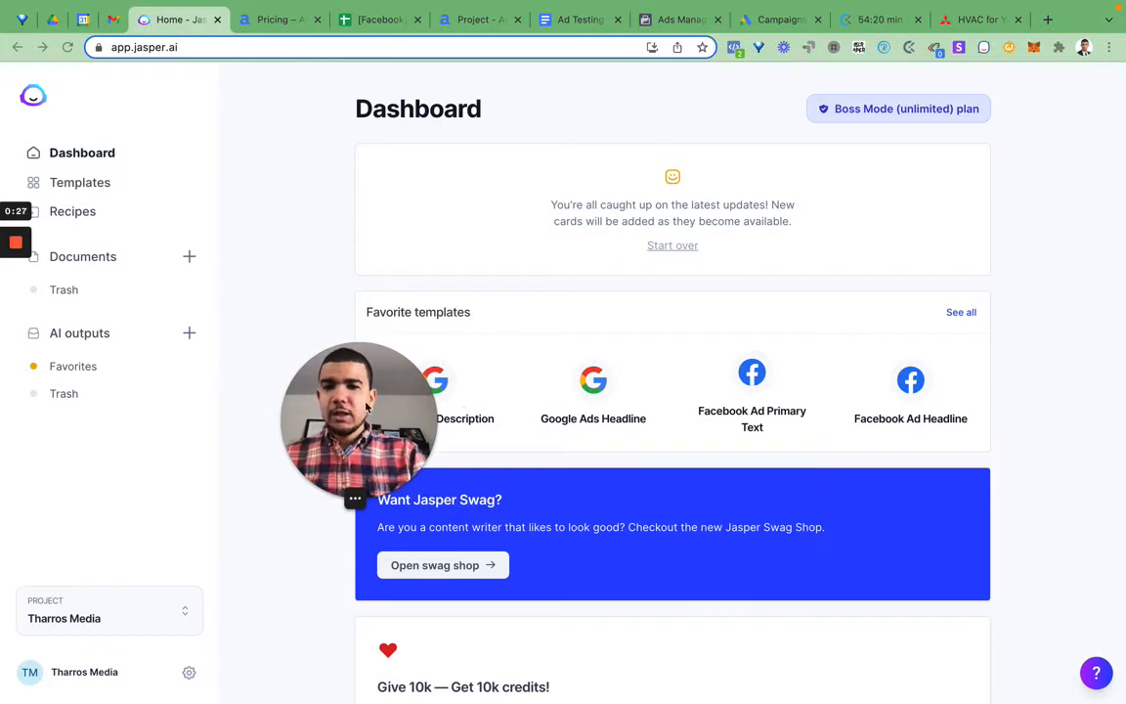
pyautogui.moveTo(340, 433); pyautogui.dragTo(2, 587)
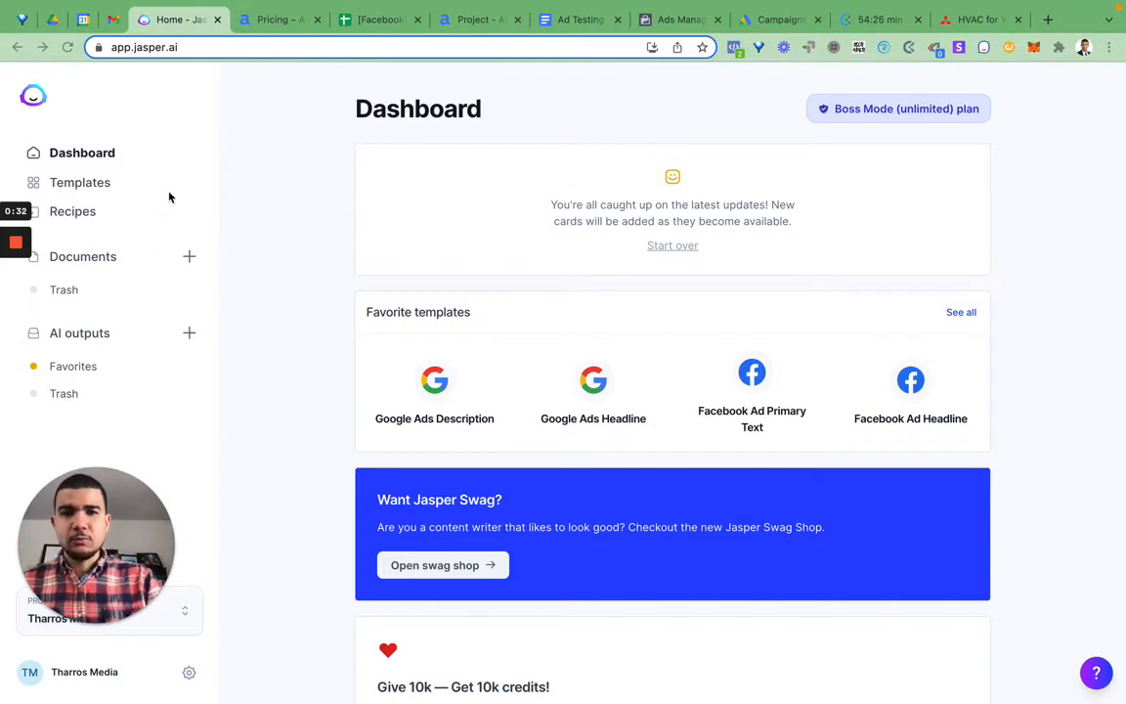
# Step: Switch to Anyword and open the Mitsubishi Ductless Mini Split project from the project list
pyautogui.click(465, 30)
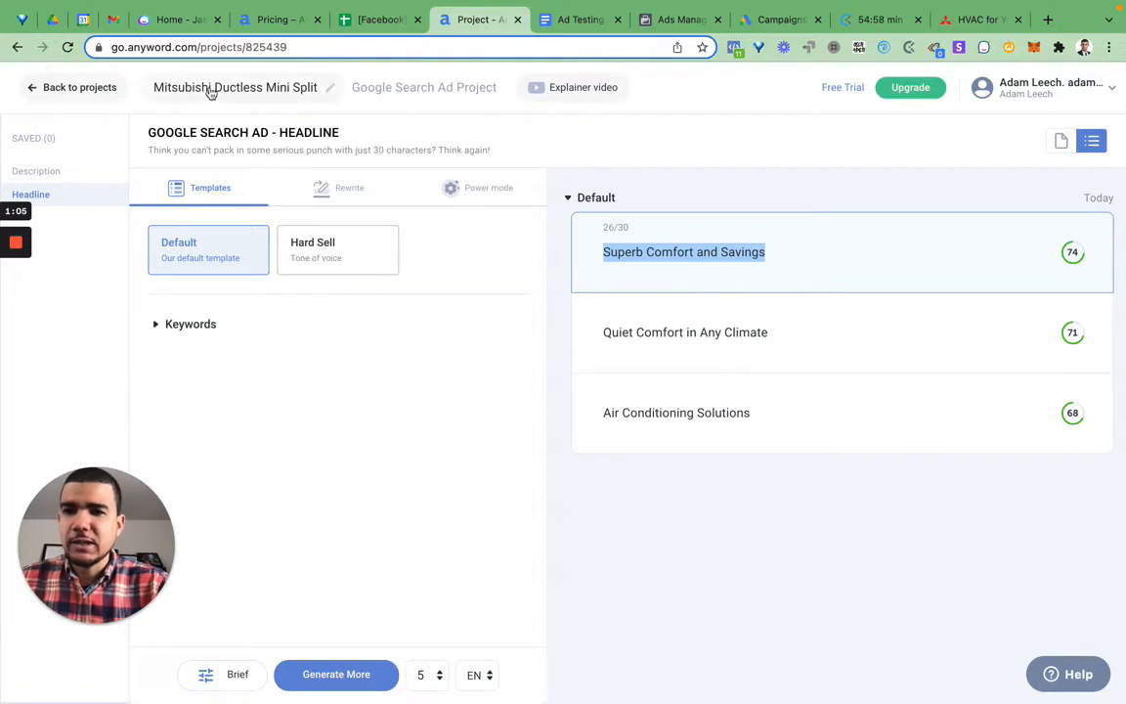
pyautogui.click(96, 90)
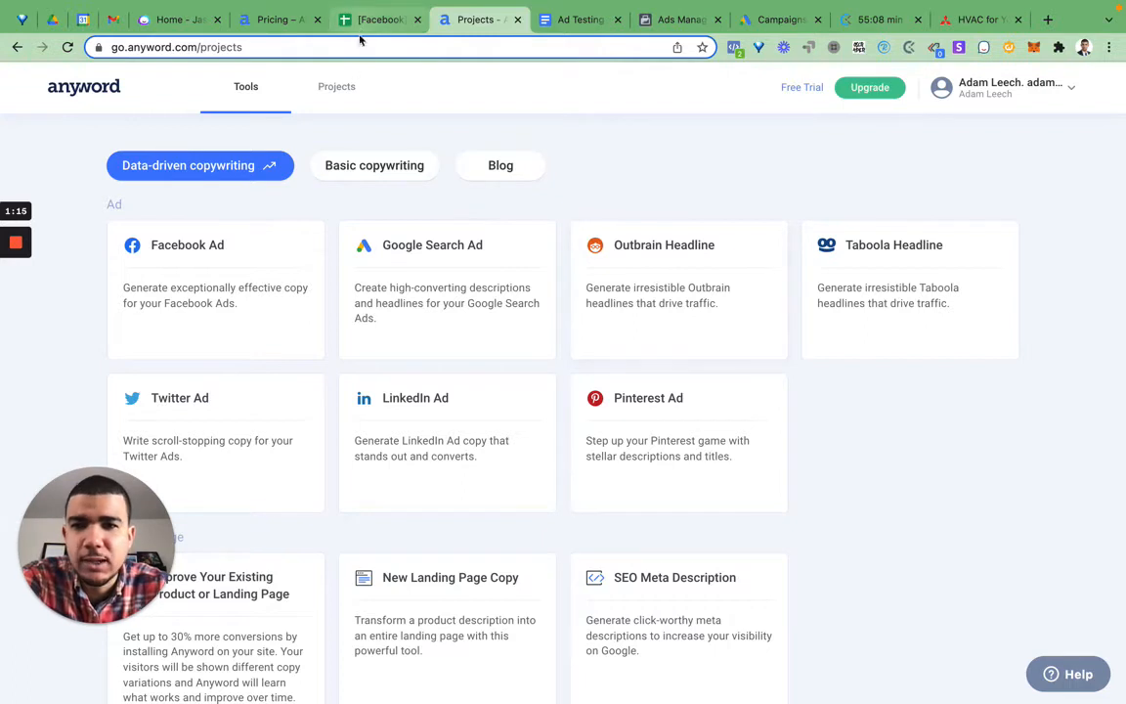
pyautogui.click(342, 86)
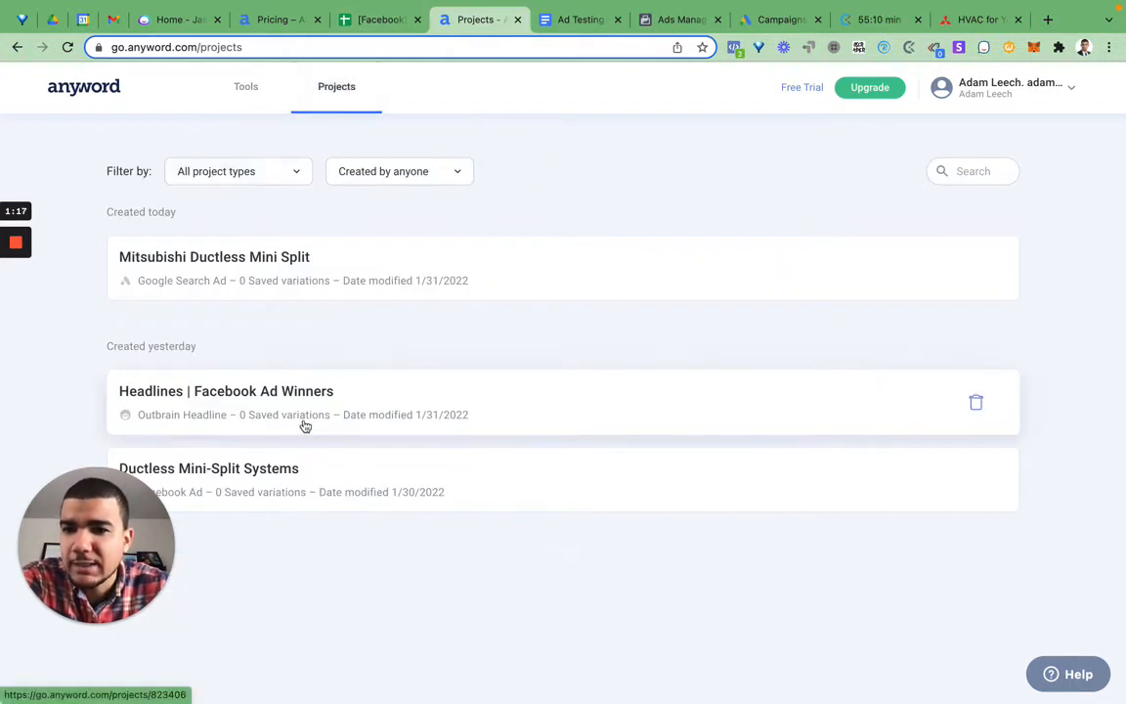
pyautogui.click(374, 285)
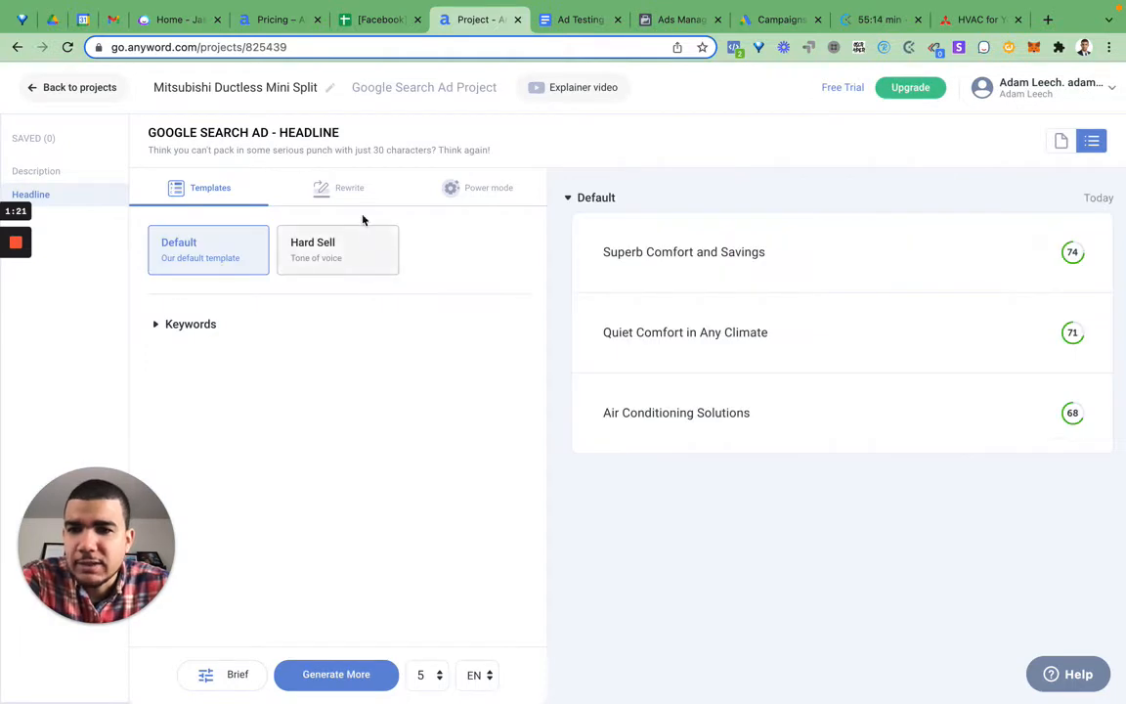
# Step: Review Anyword's data-driven copywriting tools, including the Google Search Ad project options, and the list of existing projects
pyautogui.click(86, 87)
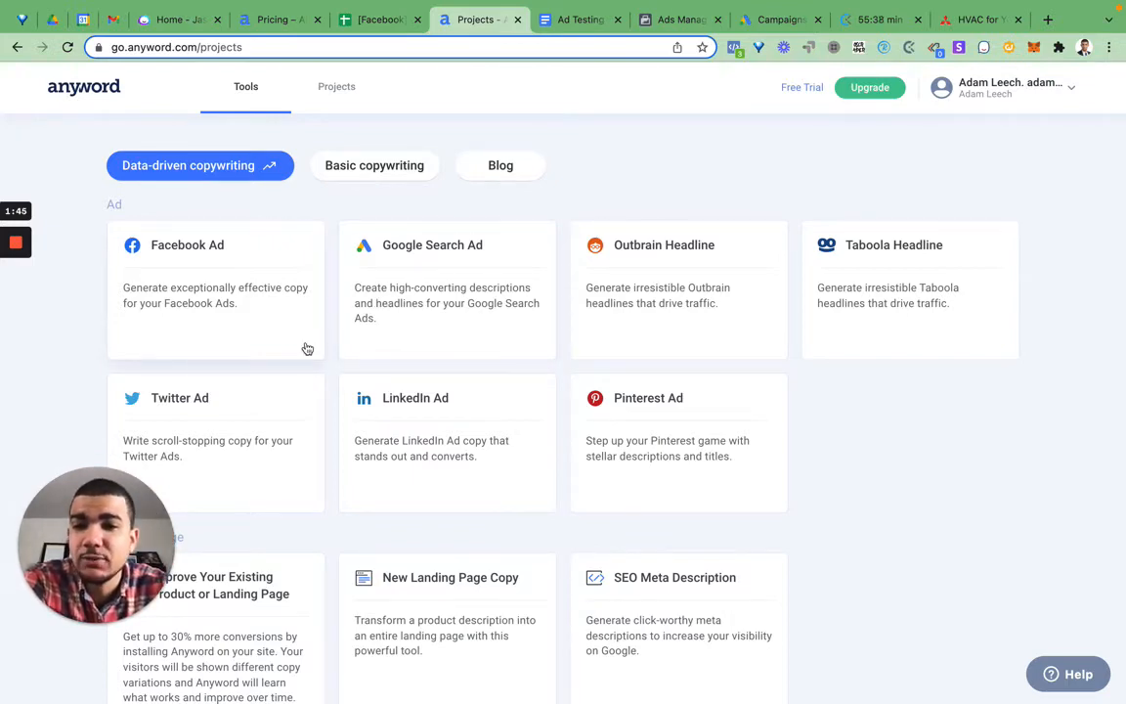
pyautogui.click(454, 303)
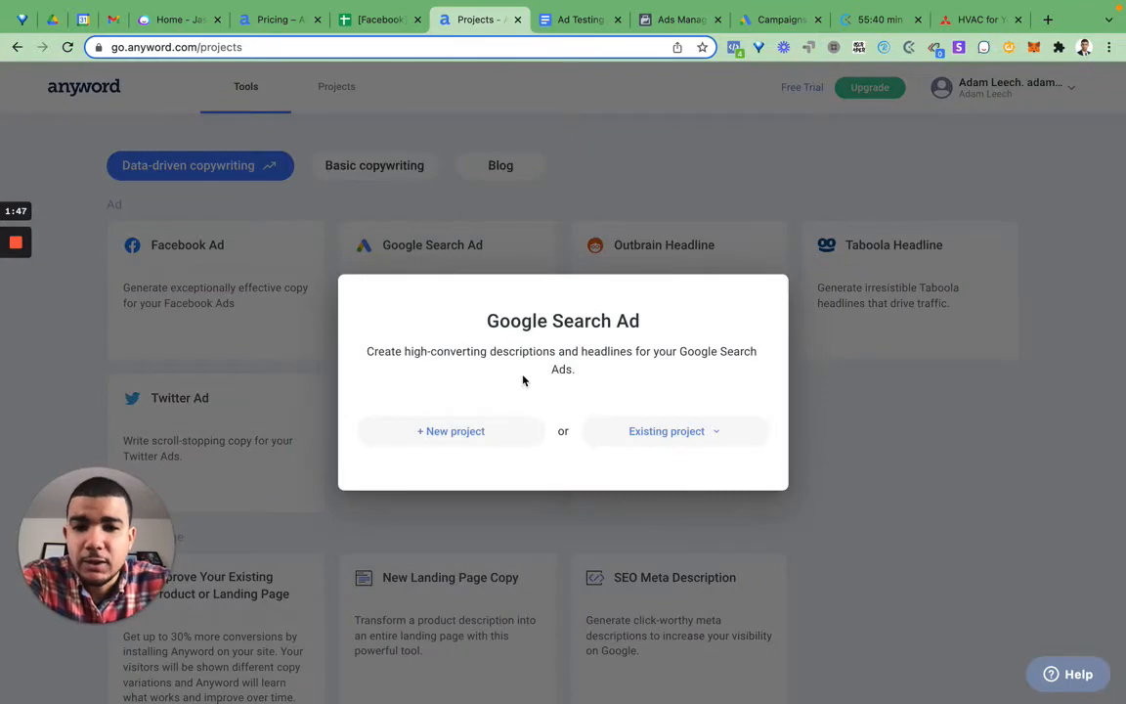
pyautogui.click(489, 267)
pyautogui.click(335, 93)
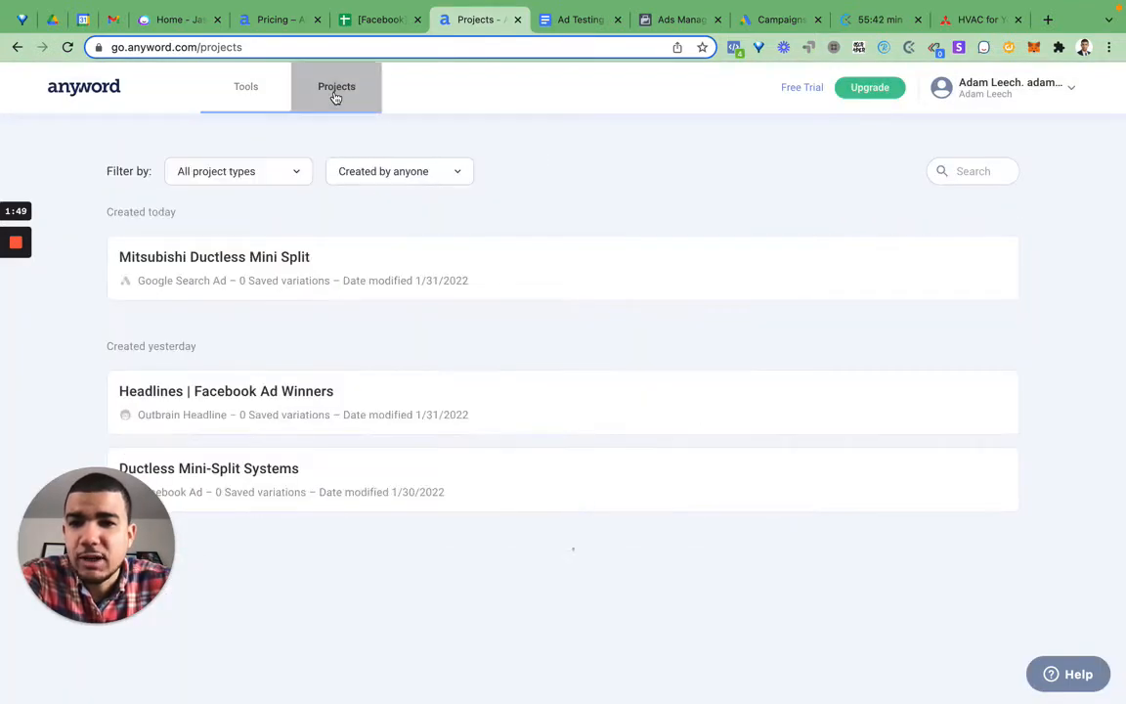
pyautogui.click(252, 94)
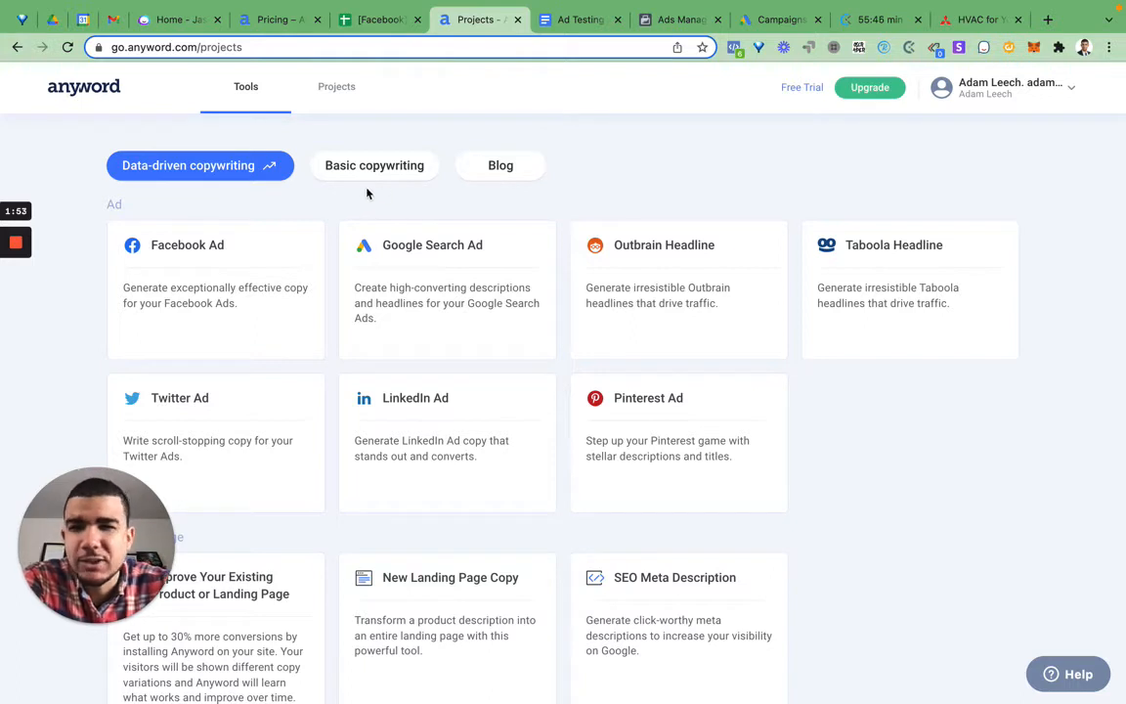
# Step: Show Anyword's upgrade plans with monthly billing and examine the price of the Data-Driven plan
pyautogui.click(887, 93)
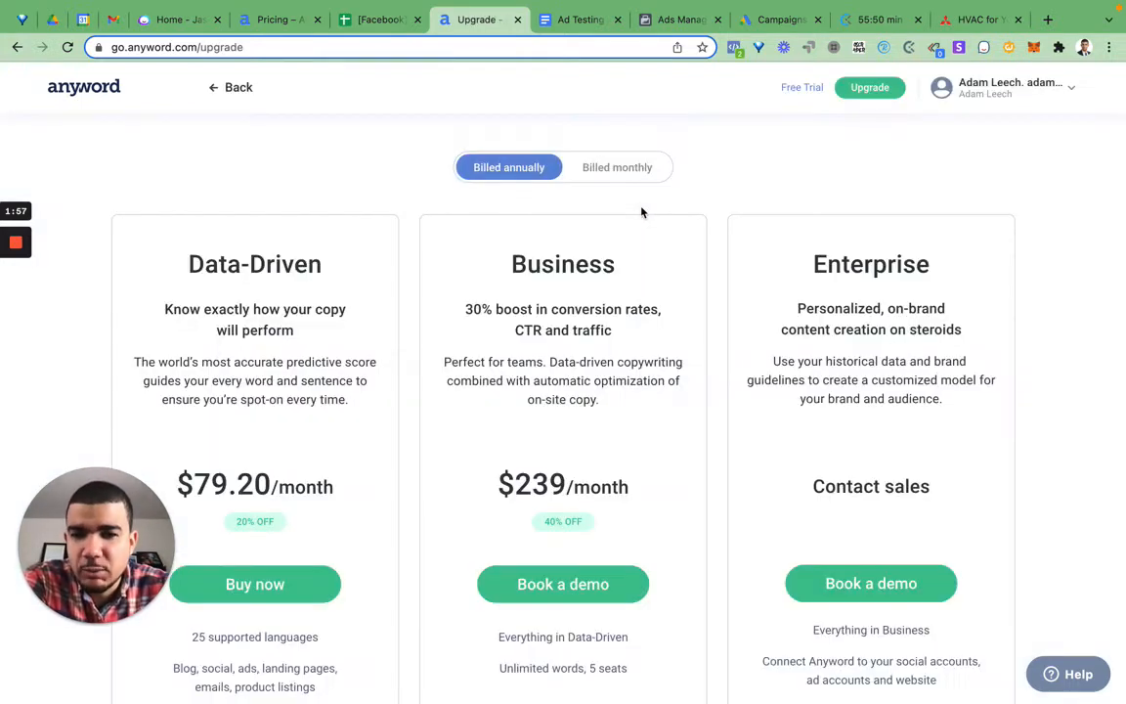
pyautogui.click(618, 165)
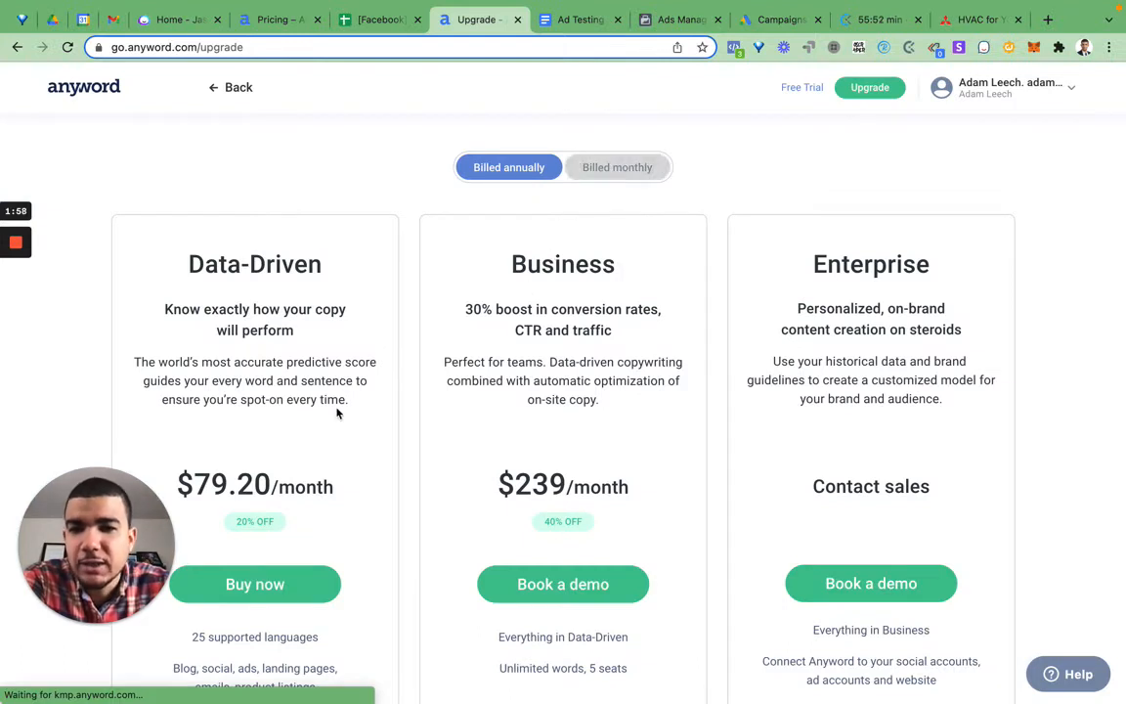
pyautogui.scroll(-3, 337, 409)
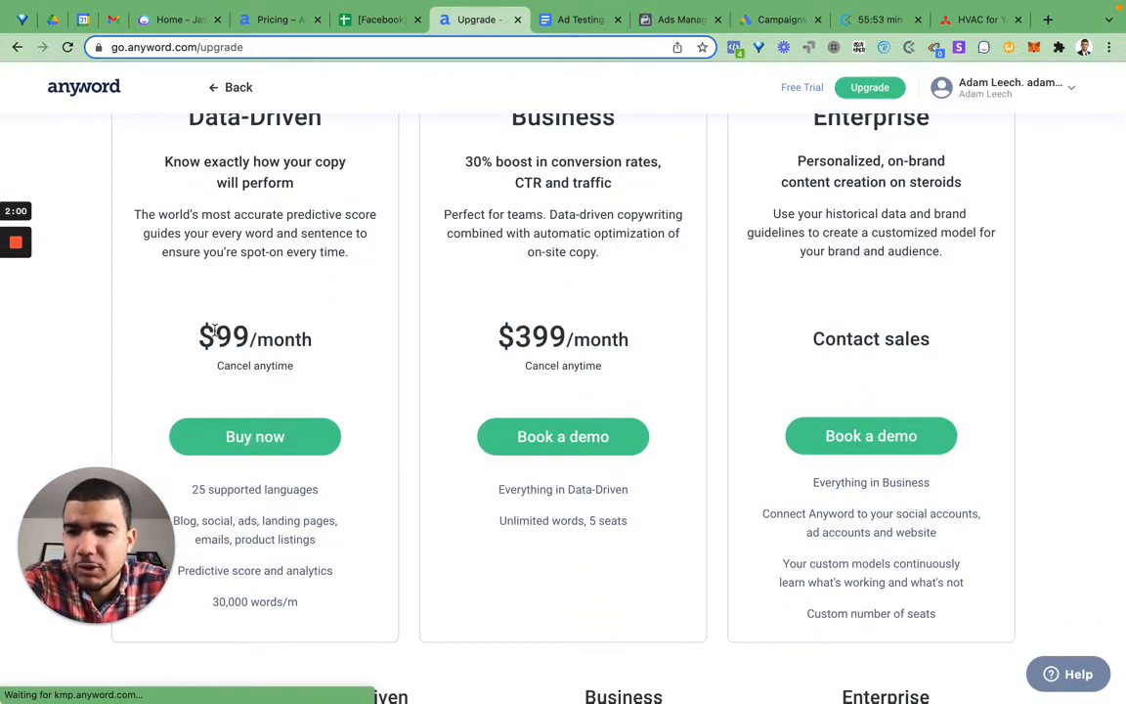
pyautogui.moveTo(235, 332); pyautogui.dragTo(327, 336)
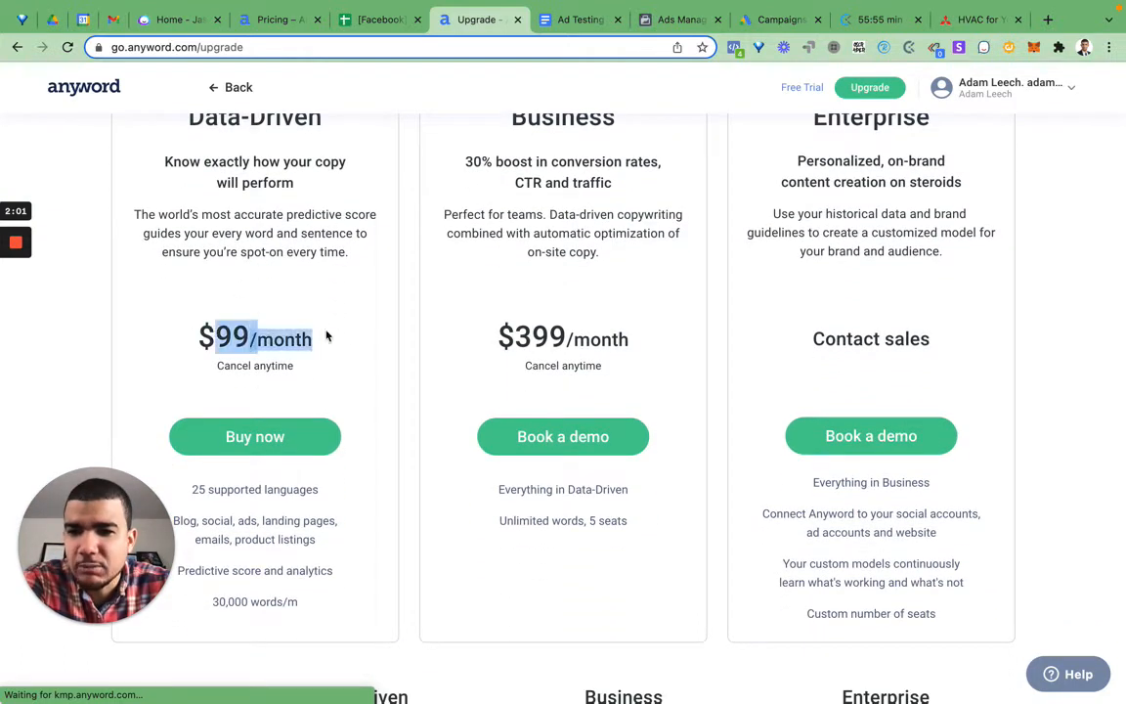
pyautogui.click(384, 338)
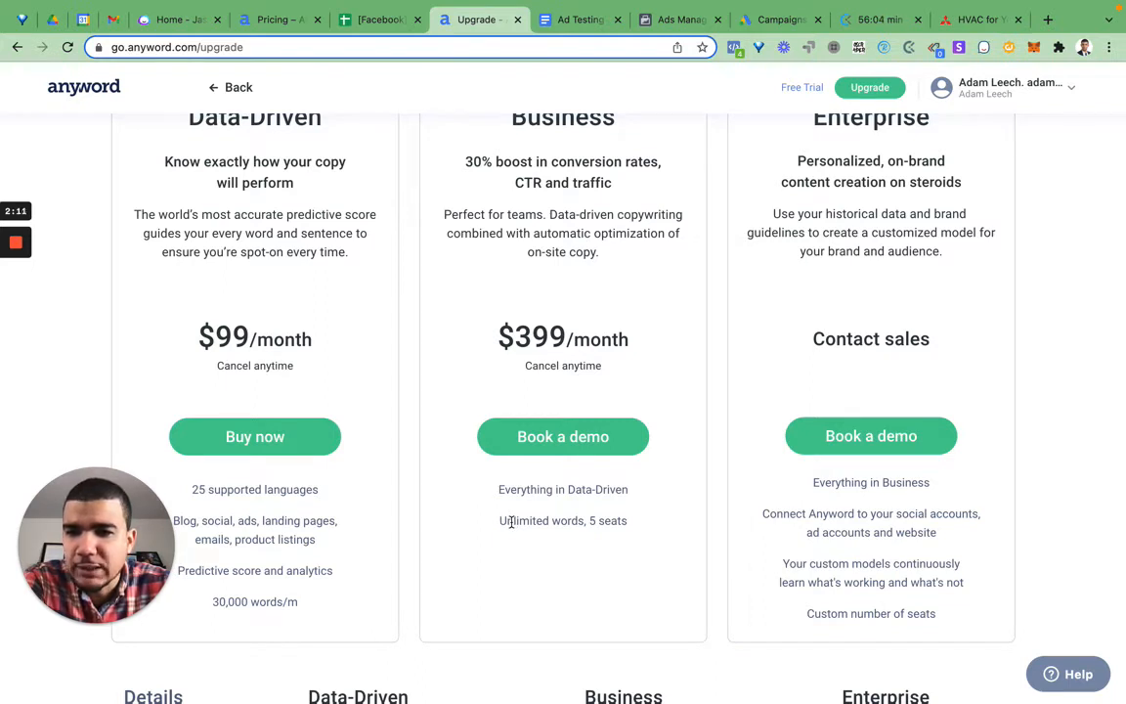
# Step: Compare the word allowances of the Business and Data-Driven plans against their monthly prices
pyautogui.moveTo(499, 519); pyautogui.dragTo(706, 518)
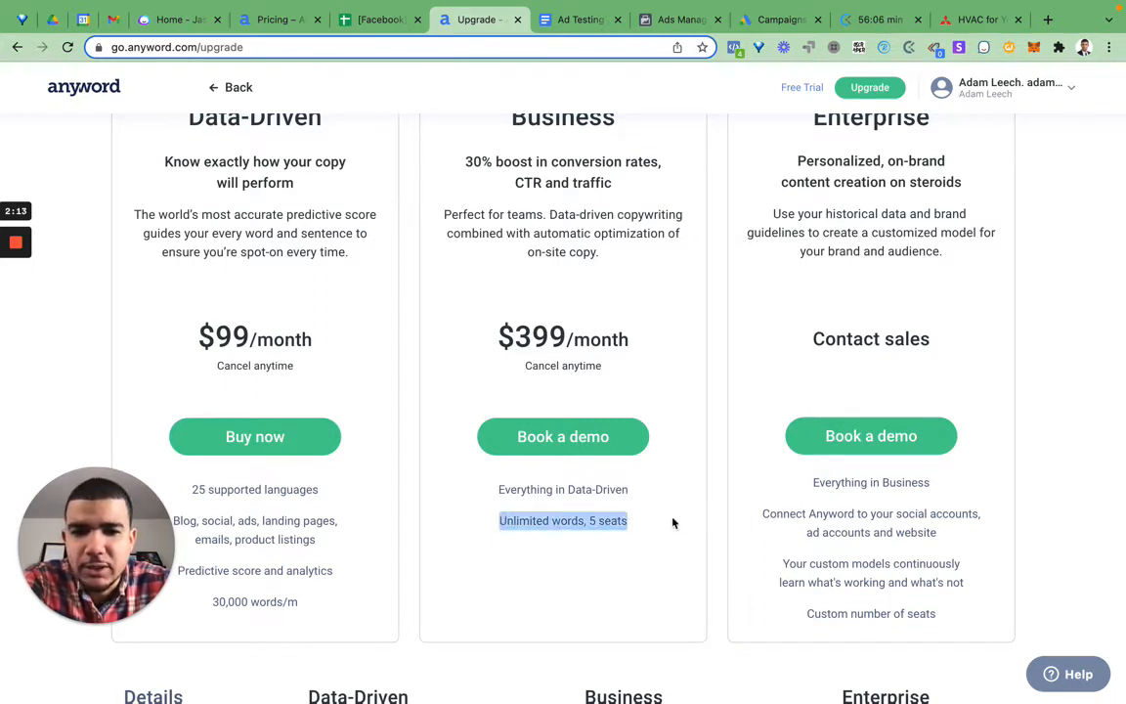
pyautogui.tripleClick(266, 593)
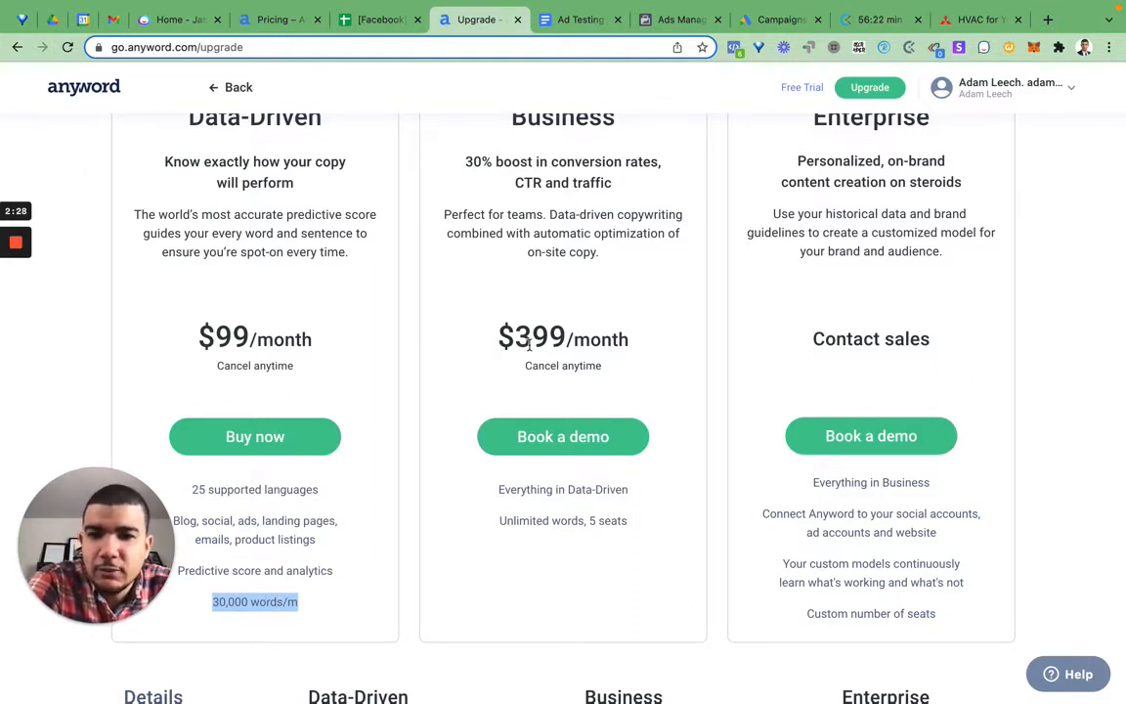
pyautogui.moveTo(202, 332); pyautogui.dragTo(344, 343)
pyautogui.click(357, 349)
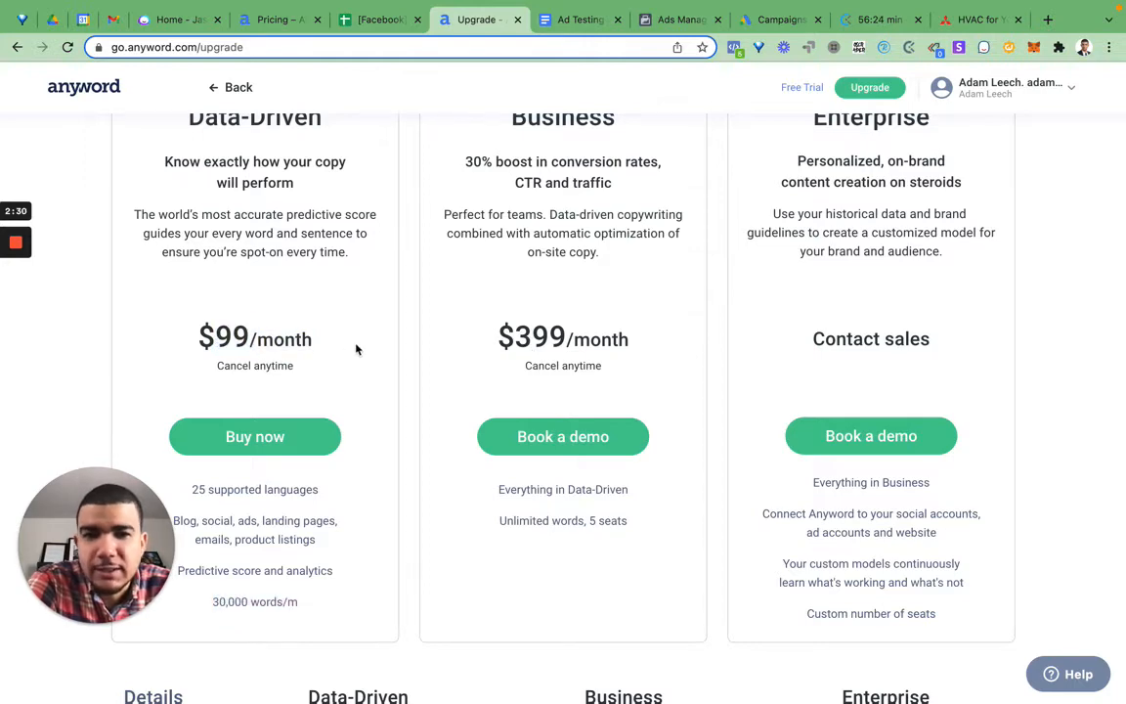
pyautogui.scroll(3, 523, 270)
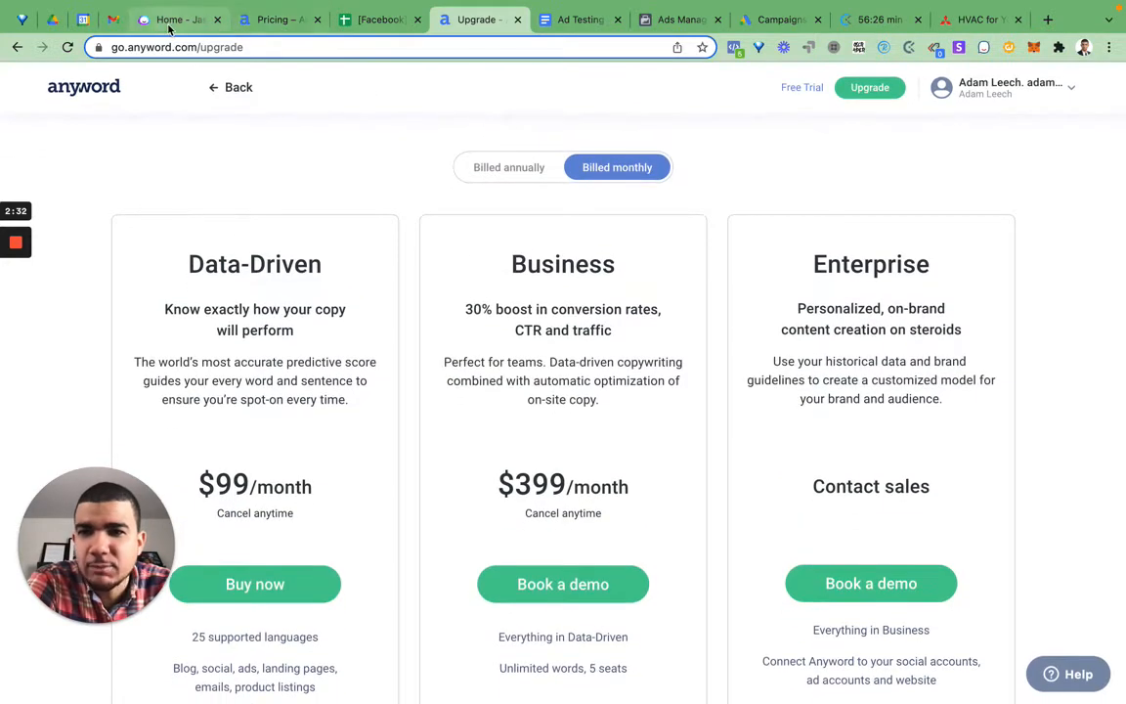
# Step: Revisit the Jasper dashboard, return to Anyword and reopen the Mitsubishi Ductless Mini Split project
pyautogui.click(176, 20)
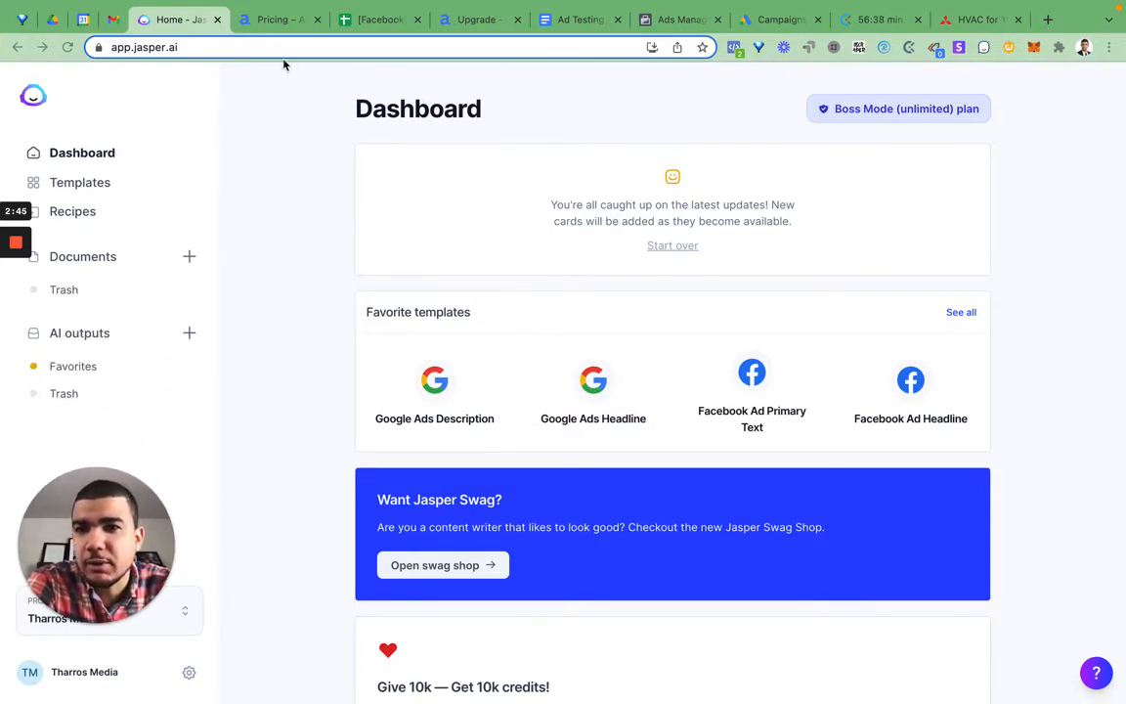
pyautogui.click(455, 23)
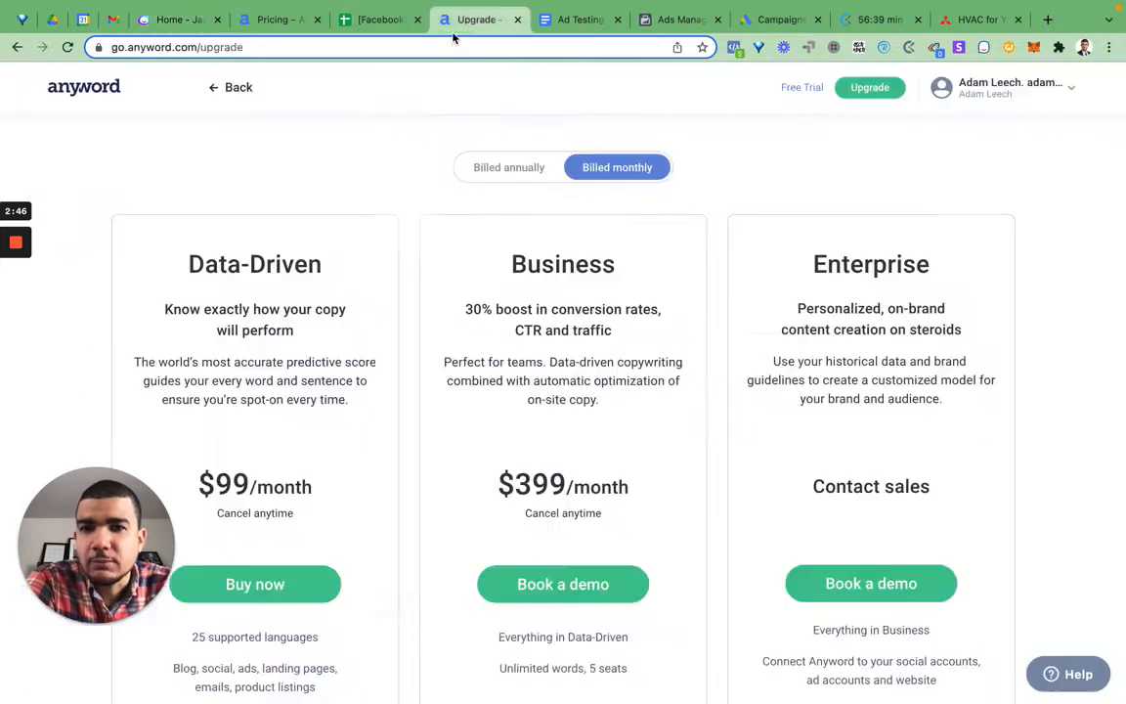
pyautogui.click(230, 89)
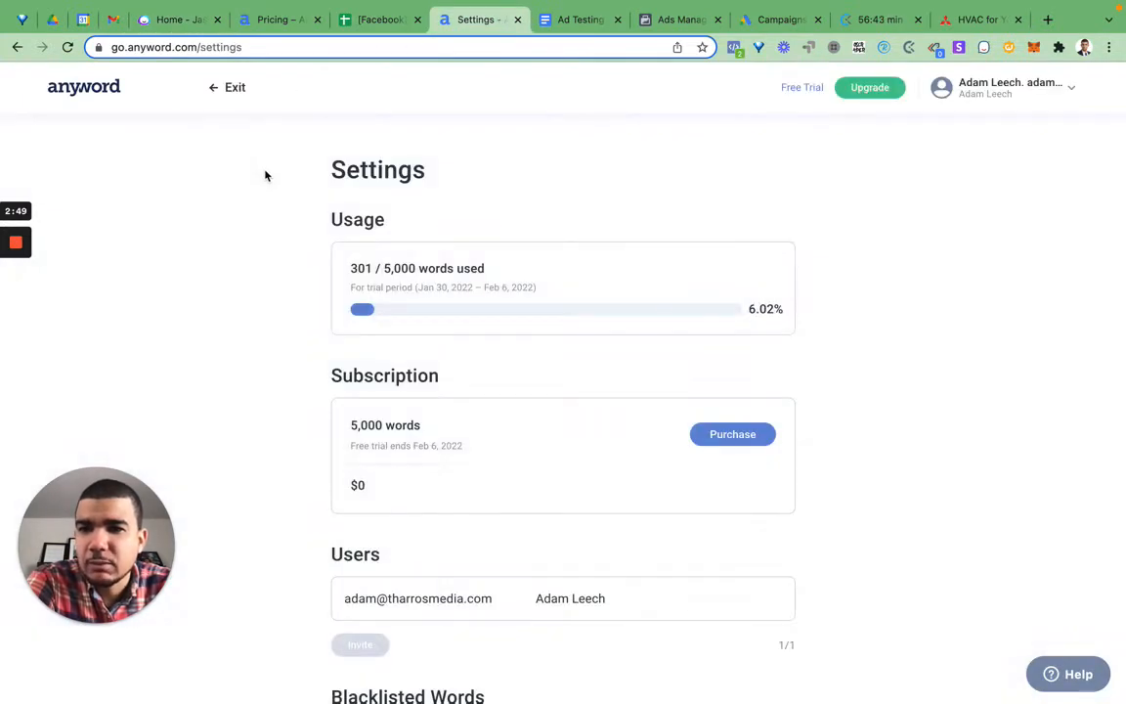
pyautogui.click(238, 90)
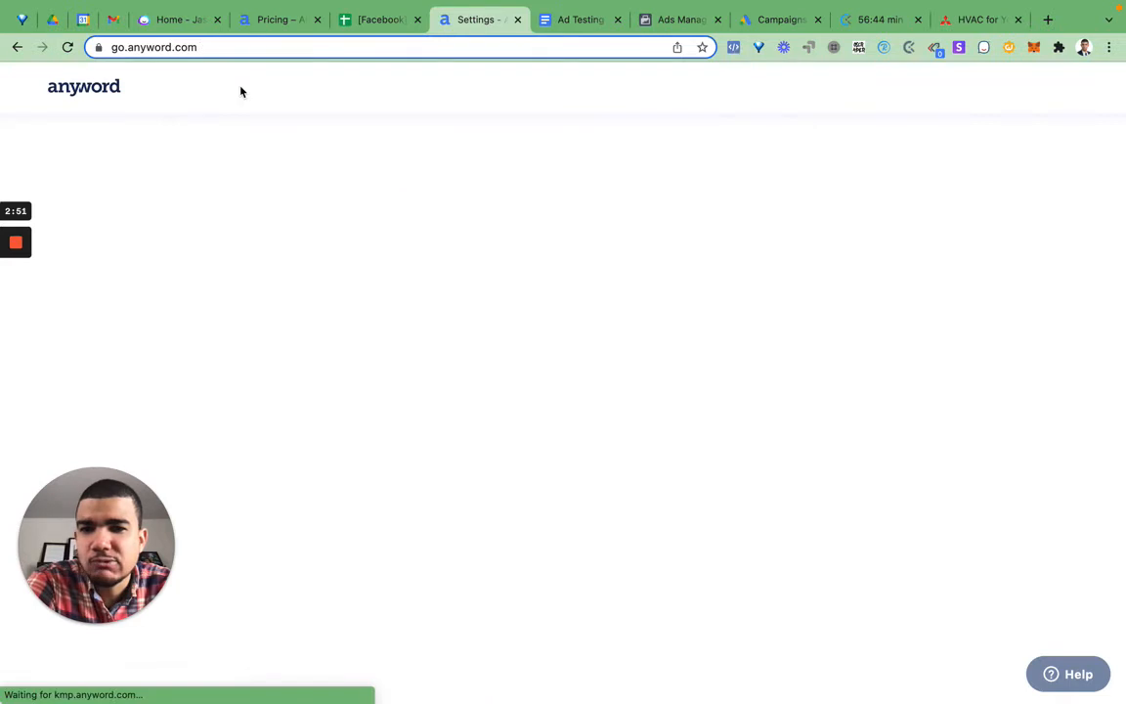
pyautogui.click(322, 90)
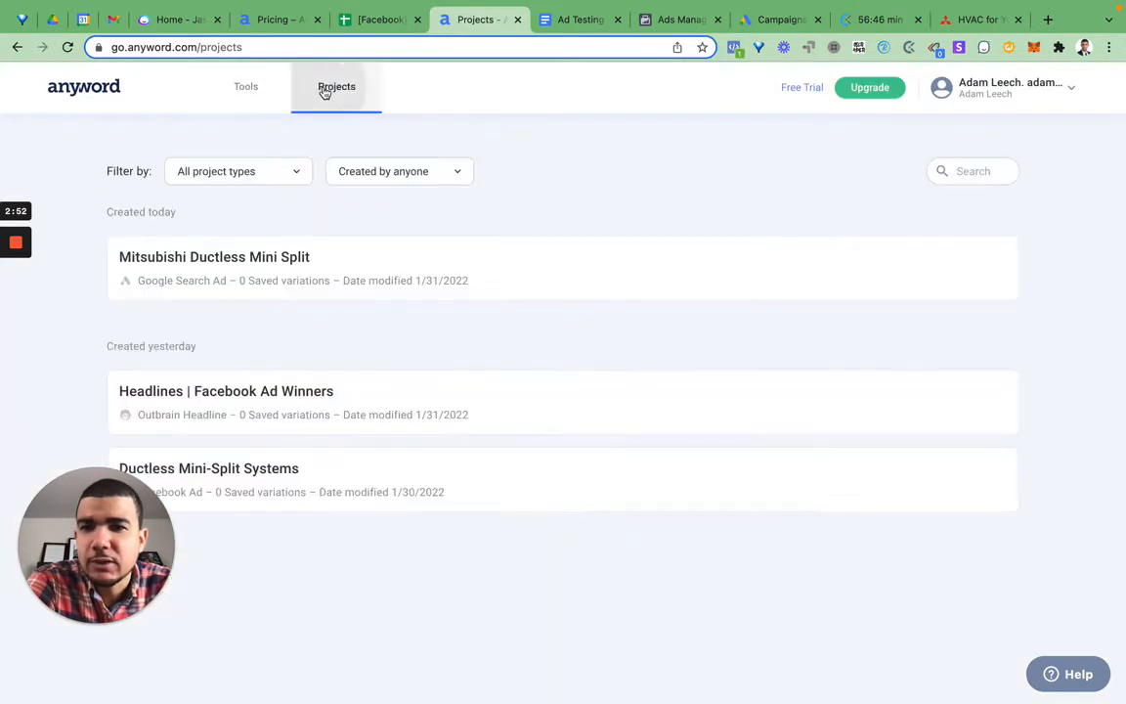
pyautogui.click(398, 283)
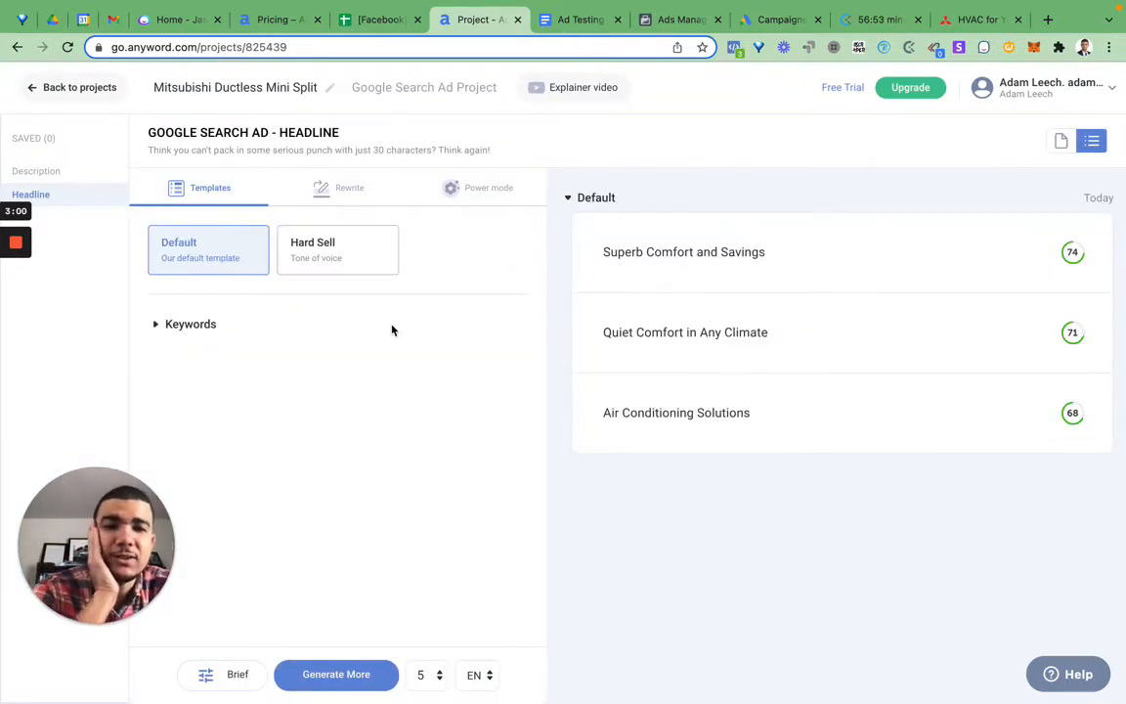
# Step: Examine the predictive performance details of the "Superb Comfort and Savings" headline, including its age appeal and tone of voice
pyautogui.moveTo(980, 242)
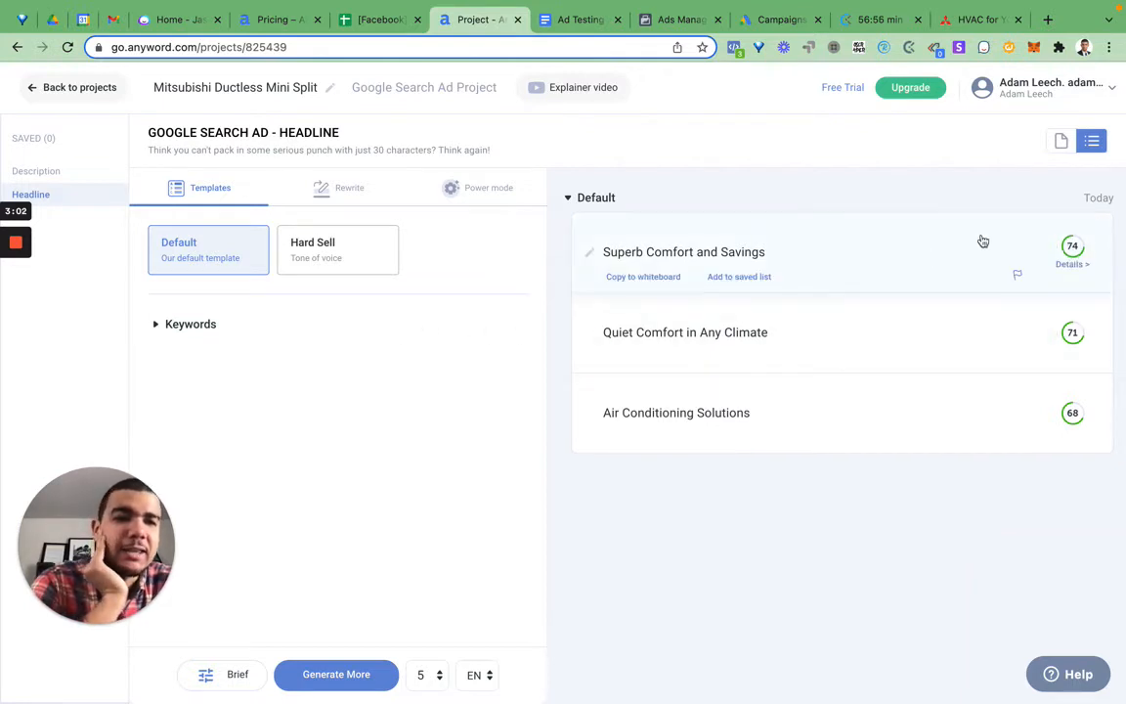
pyautogui.click(1073, 266)
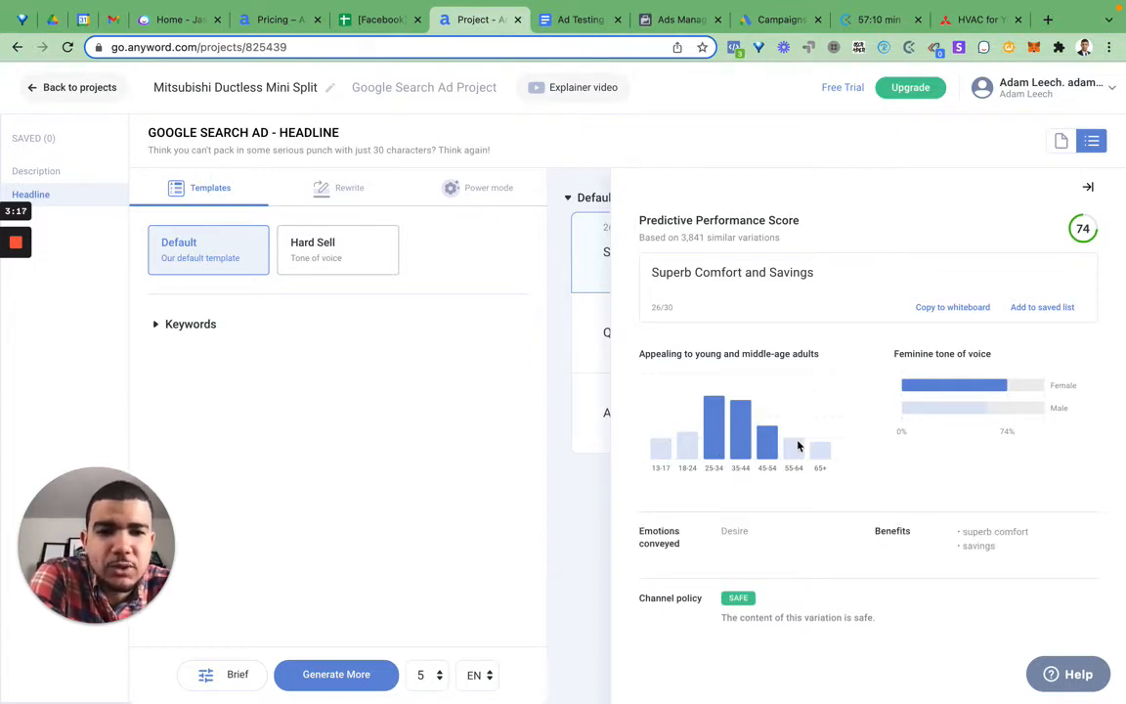
pyautogui.click(1085, 189)
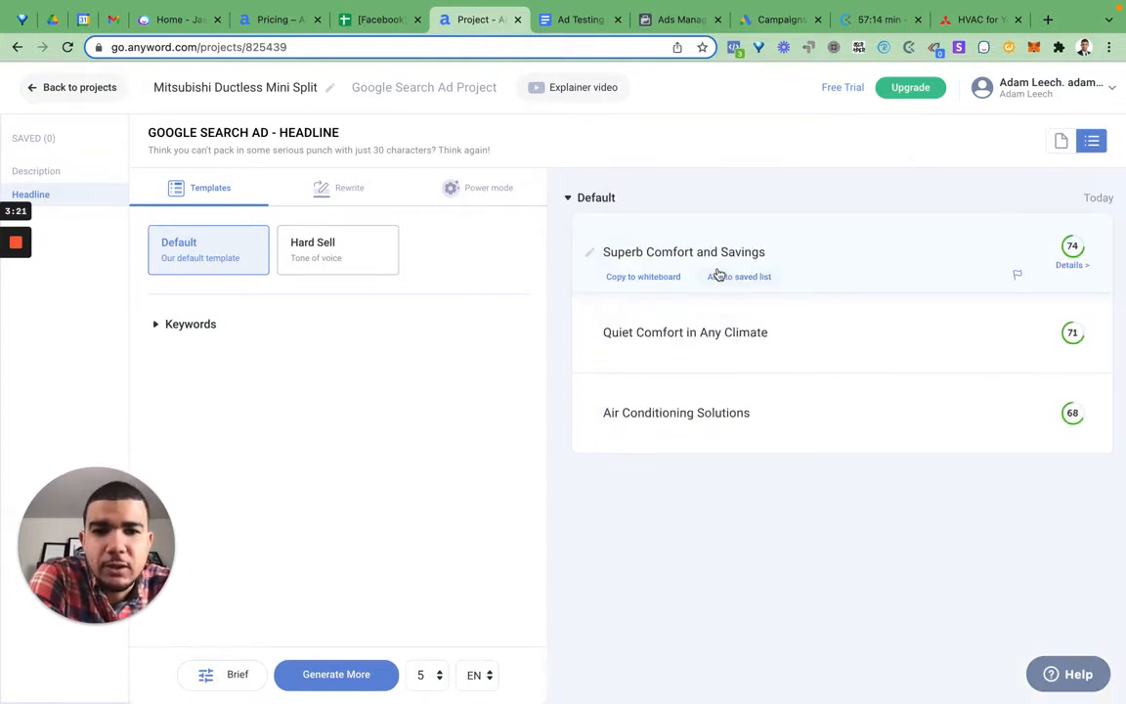
pyautogui.tripleClick(676, 255)
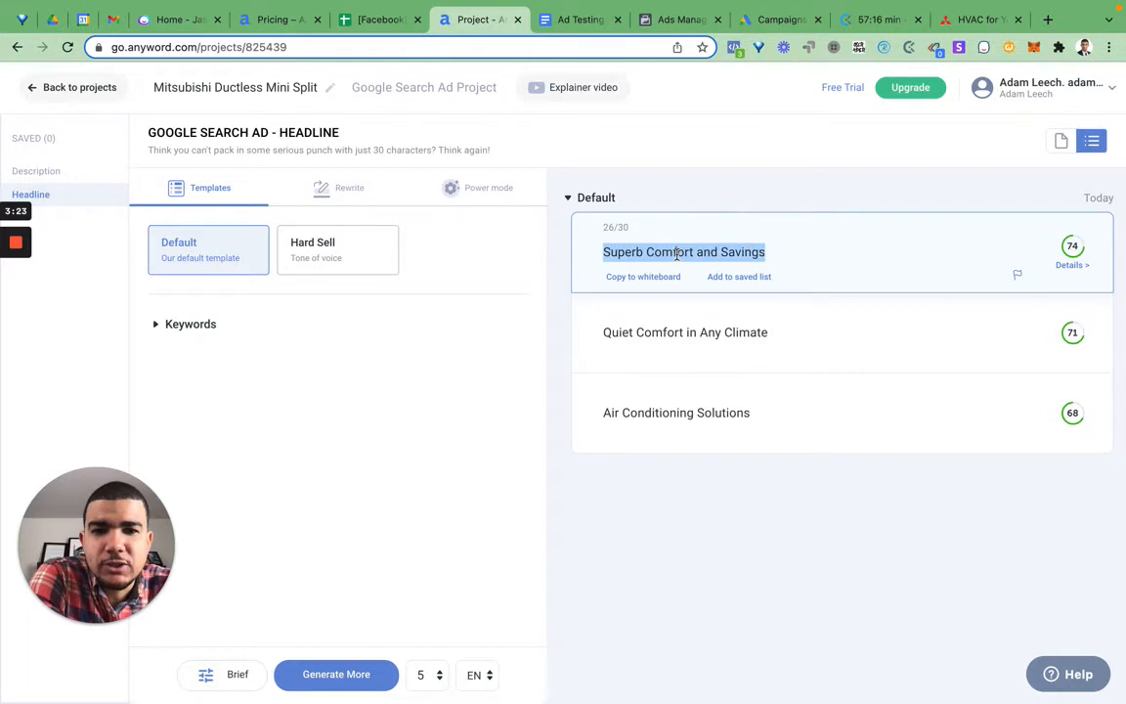
pyautogui.click(1063, 265)
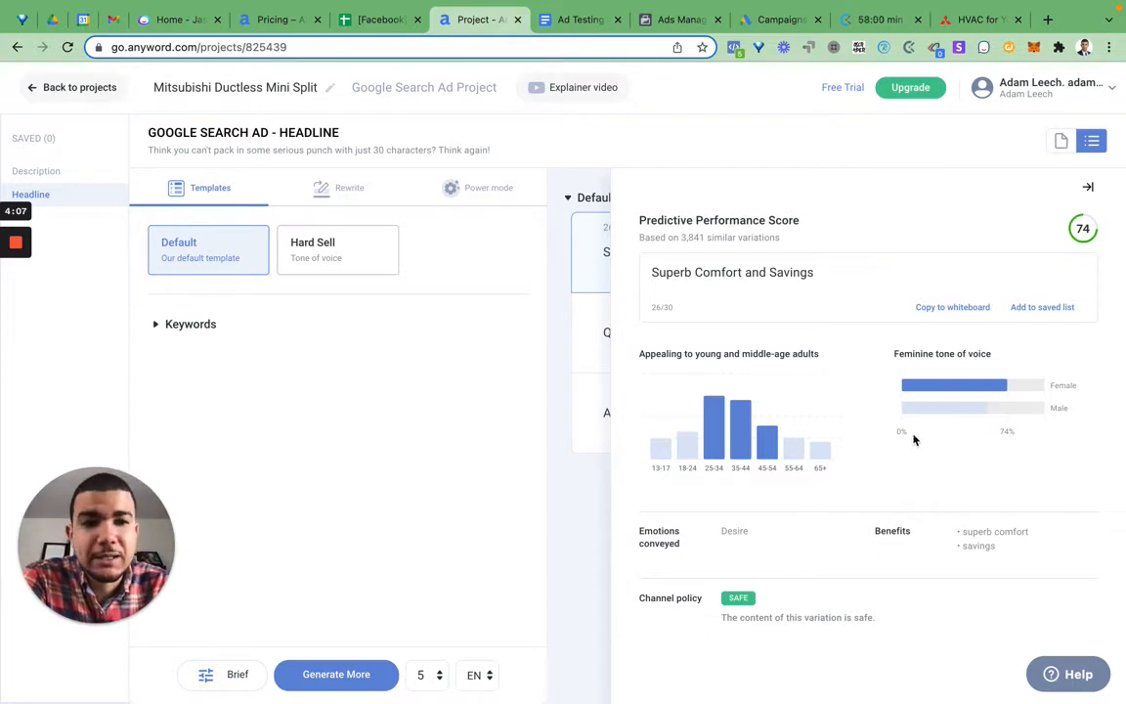
pyautogui.click(1088, 186)
# Step: Select the "Superb Comfort and Savings" headline text with its performance details open, and switch to the "Ad Testing | Feb 2022" document in Google Docs
pyautogui.moveTo(803, 223)
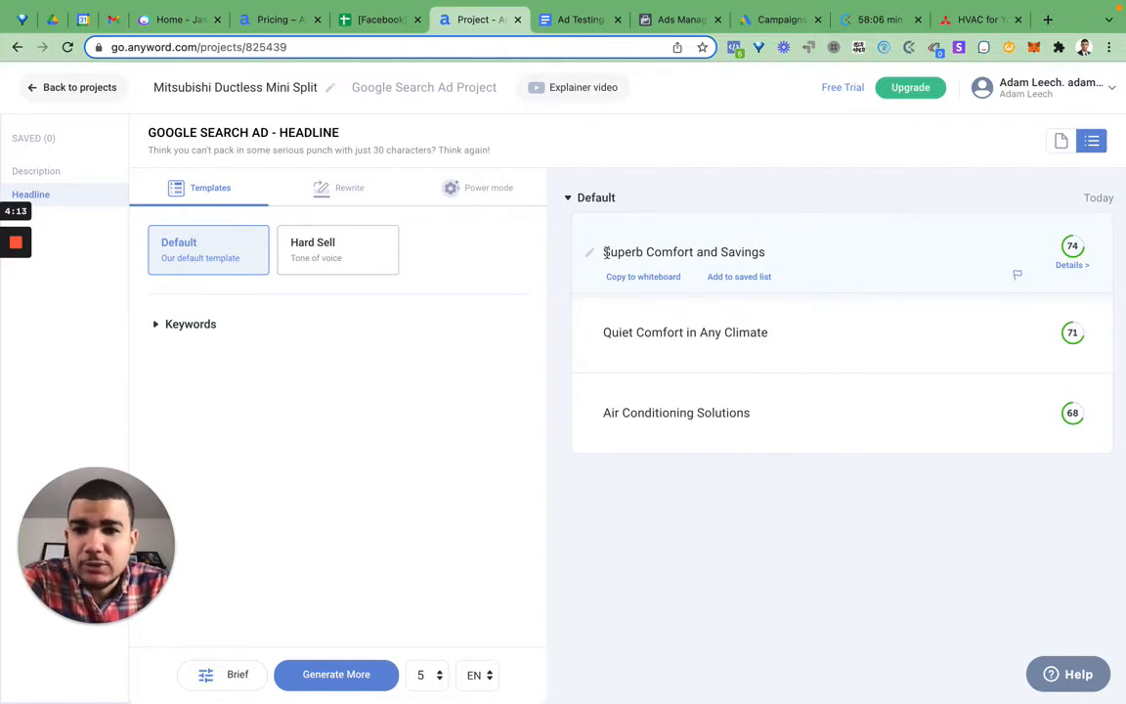
pyautogui.click(768, 253)
pyautogui.moveTo(768, 253); pyautogui.dragTo(602, 259)
pyautogui.press('super+c')
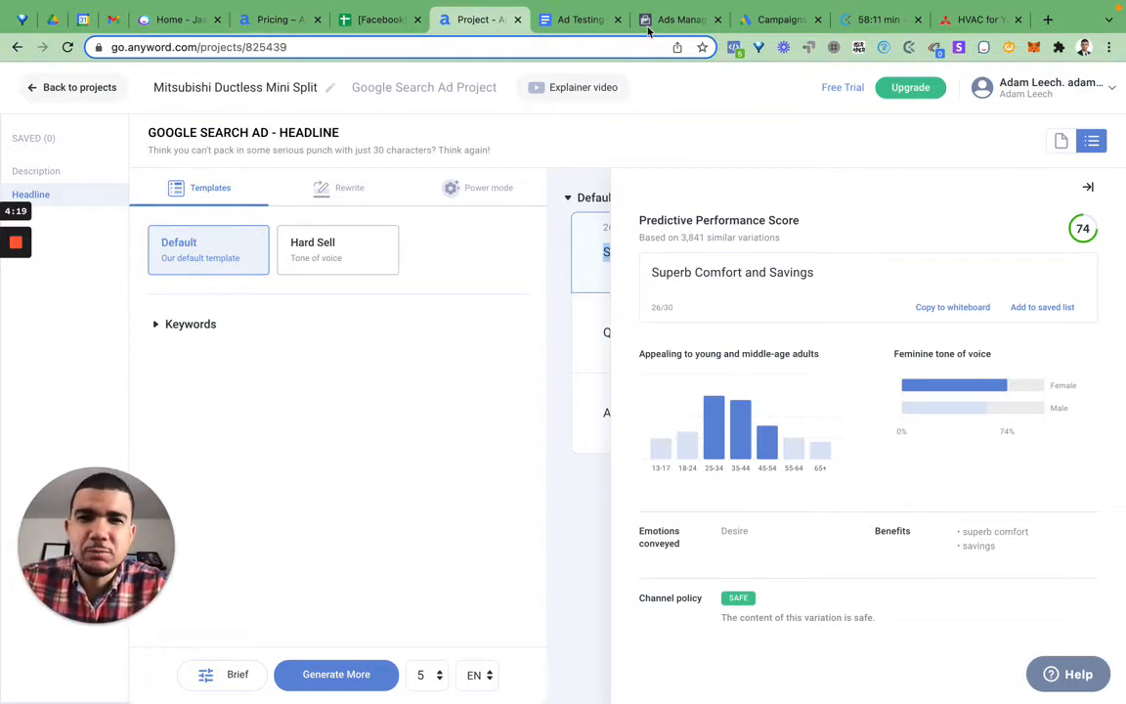
pyautogui.hotkey('ctrl', 'Tab')
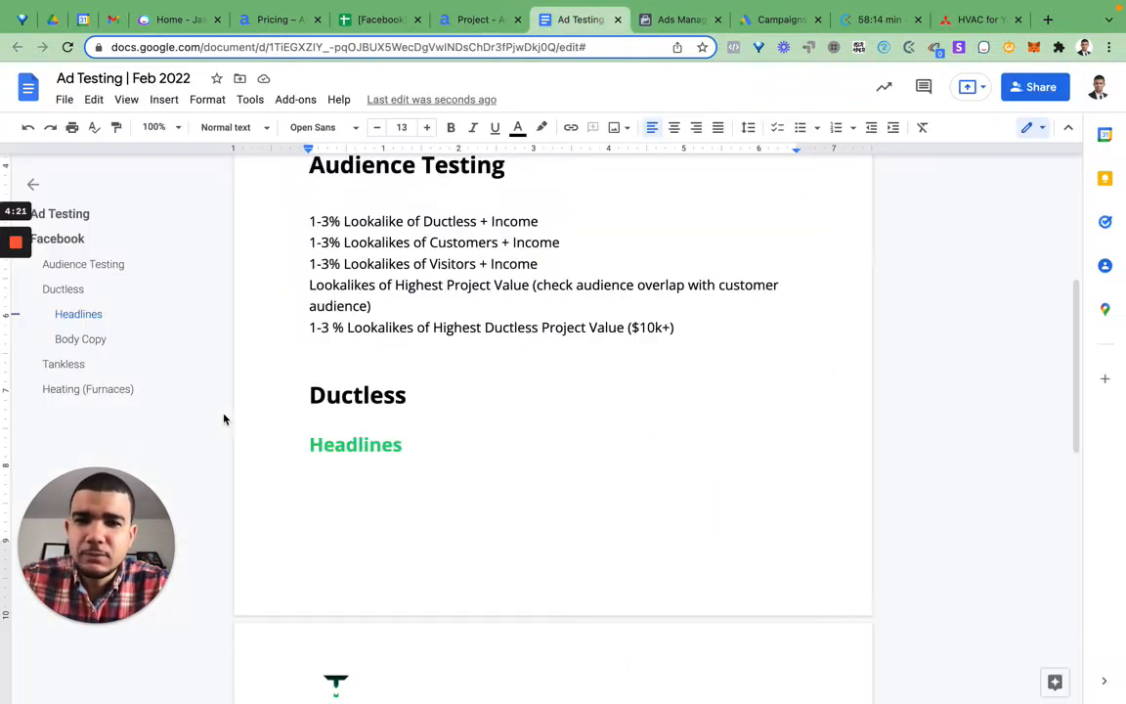
# Step: Paste the "Superb Comfort and Savings" headline beneath the green Headlines heading in the Ductless section, leaving a blank line above it
pyautogui.click(426, 457)
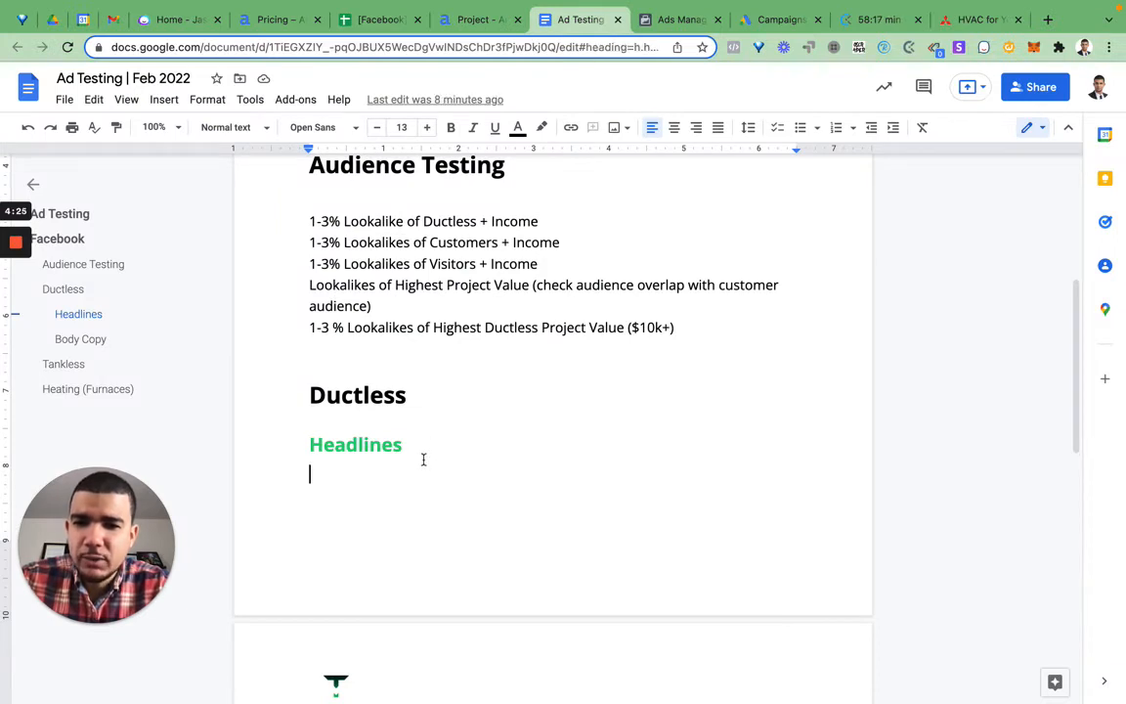
pyautogui.press('BackSpace')
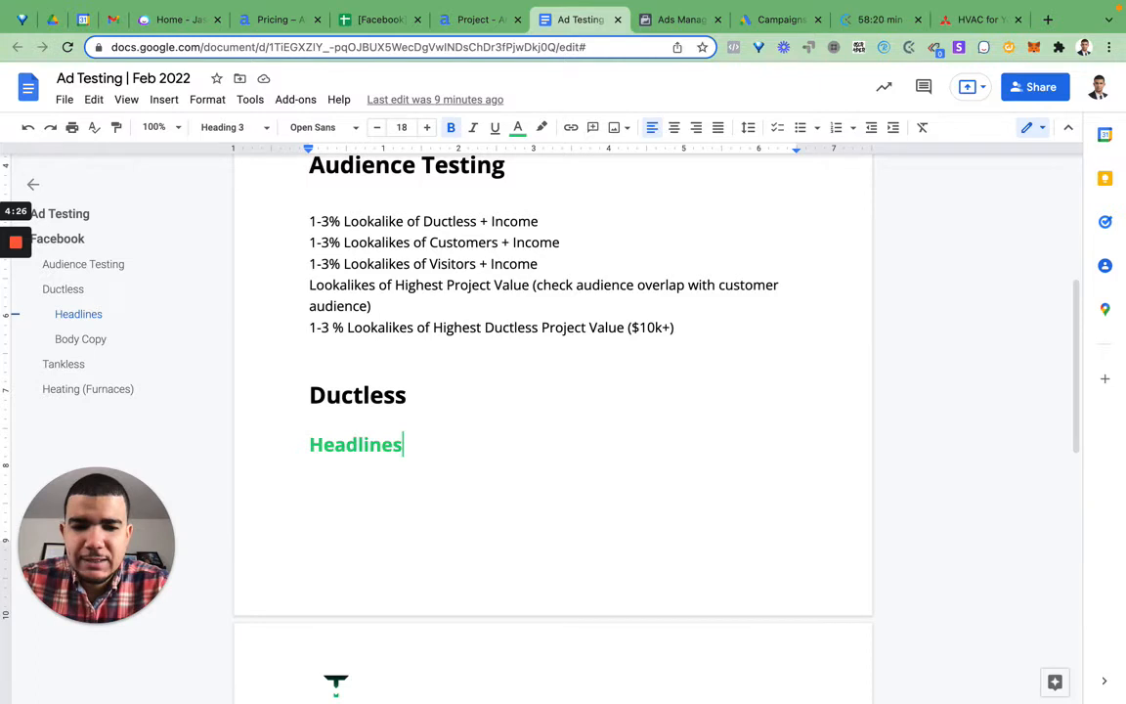
pyautogui.press('Return')
pyautogui.press('Return')
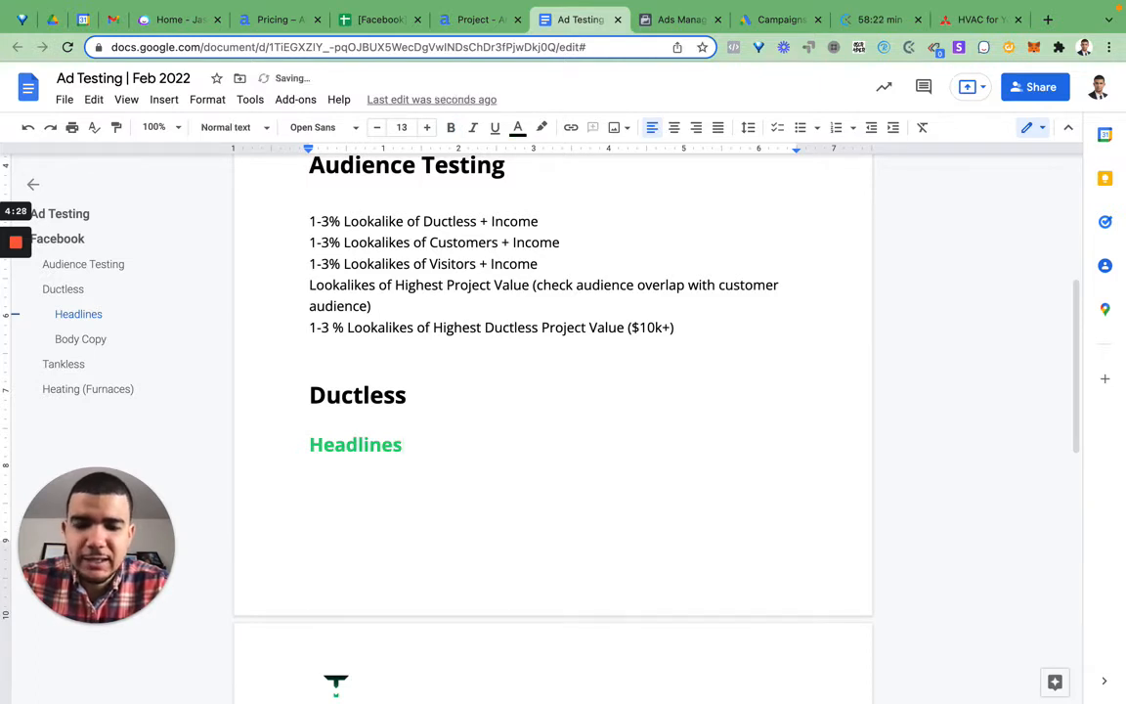
pyautogui.press('super+v')
pyautogui.press('super+Left')
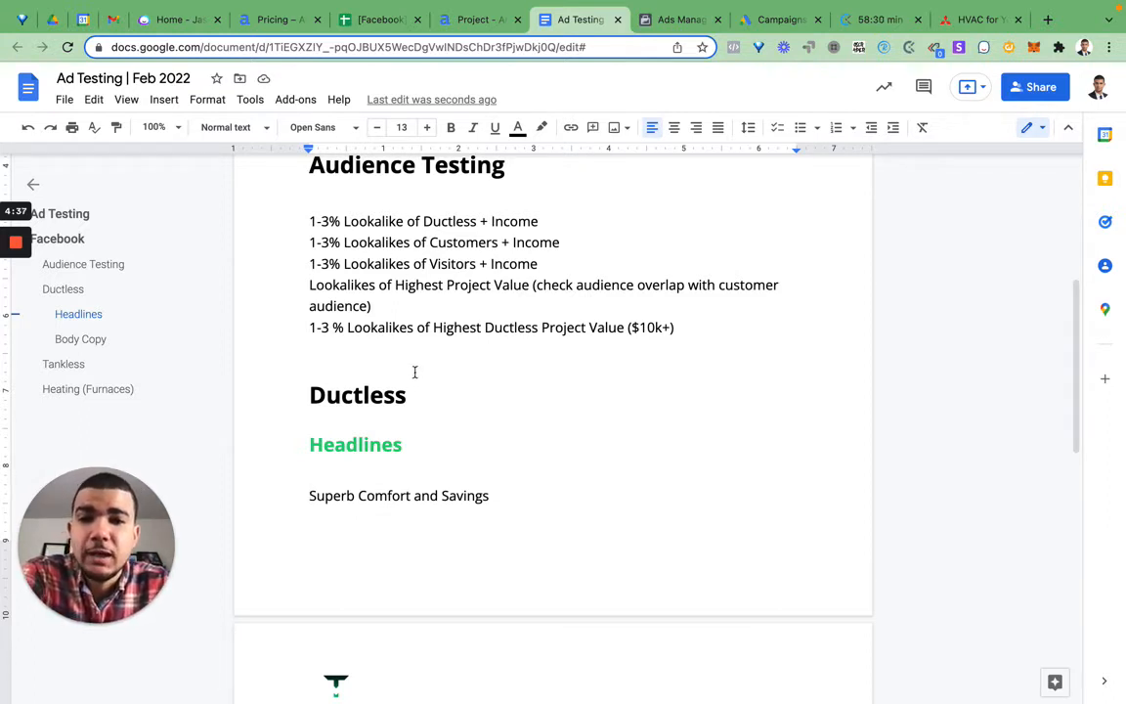
# Step: Review the lookalike audience entries listed under Audience Testing
pyautogui.click(310, 221)
pyautogui.hotkey('shift', 'Down')
pyautogui.hotkey('shift', 'Down')
pyautogui.hotkey('shift', 'Down')
pyautogui.hotkey('shift', 'Down')
pyautogui.hotkey('shift', 'Down')
pyautogui.hotkey('shift', 'Down')
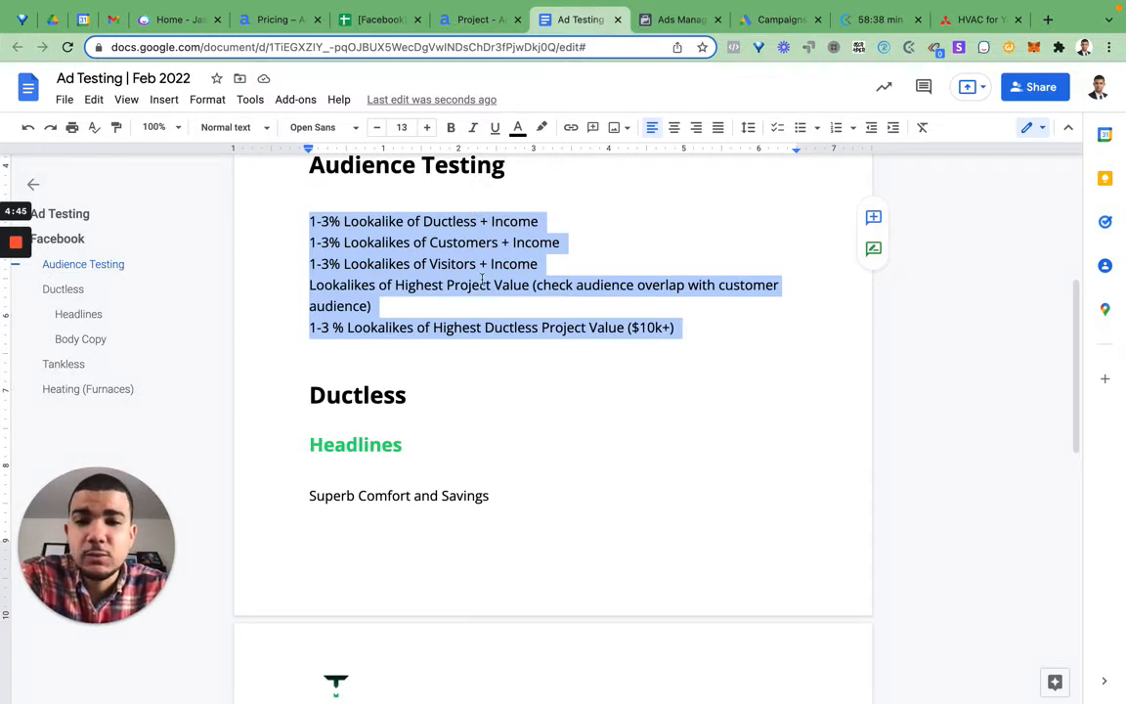
pyautogui.click(518, 344)
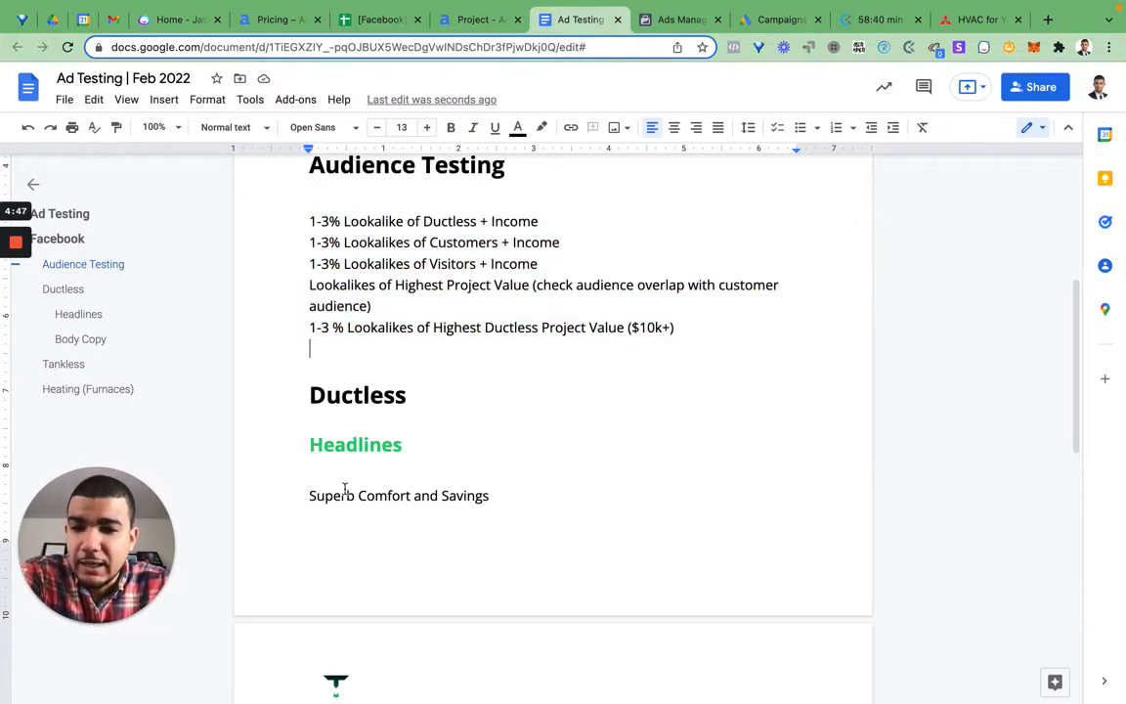
# Step: Make the "Superb Comfort and Savings" line a numbered list item, append "(AI)" to it and start a second item
pyautogui.scroll(-1, 347, 462)
pyautogui.click(314, 448)
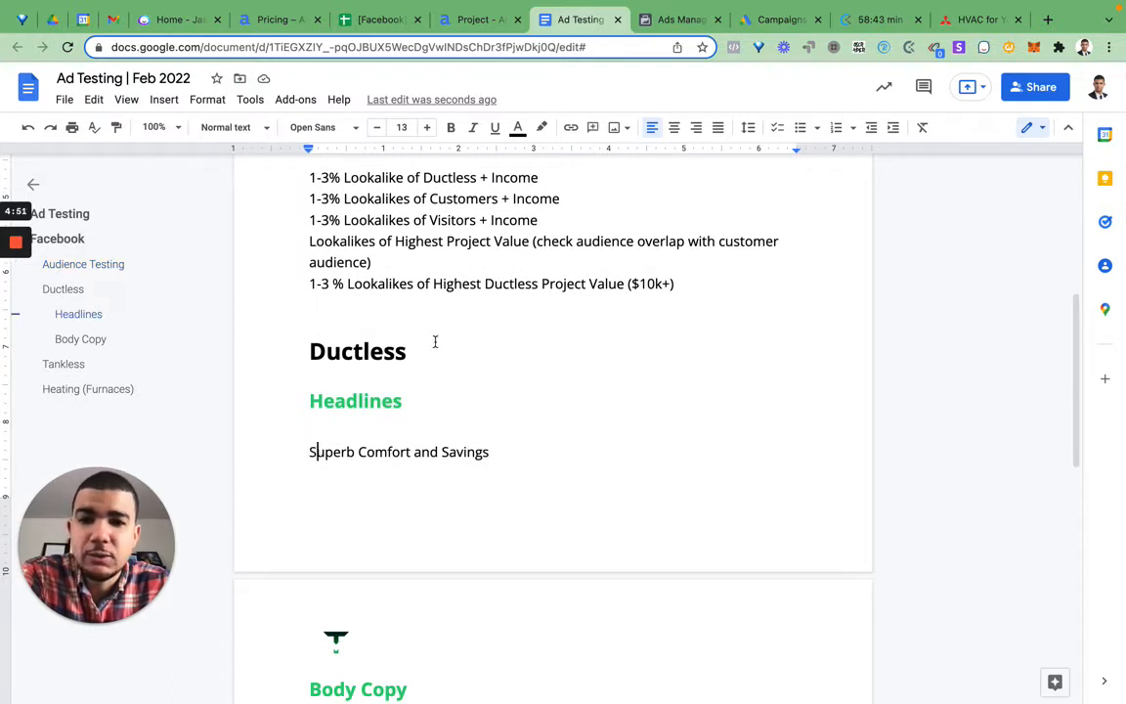
pyautogui.press('Left')
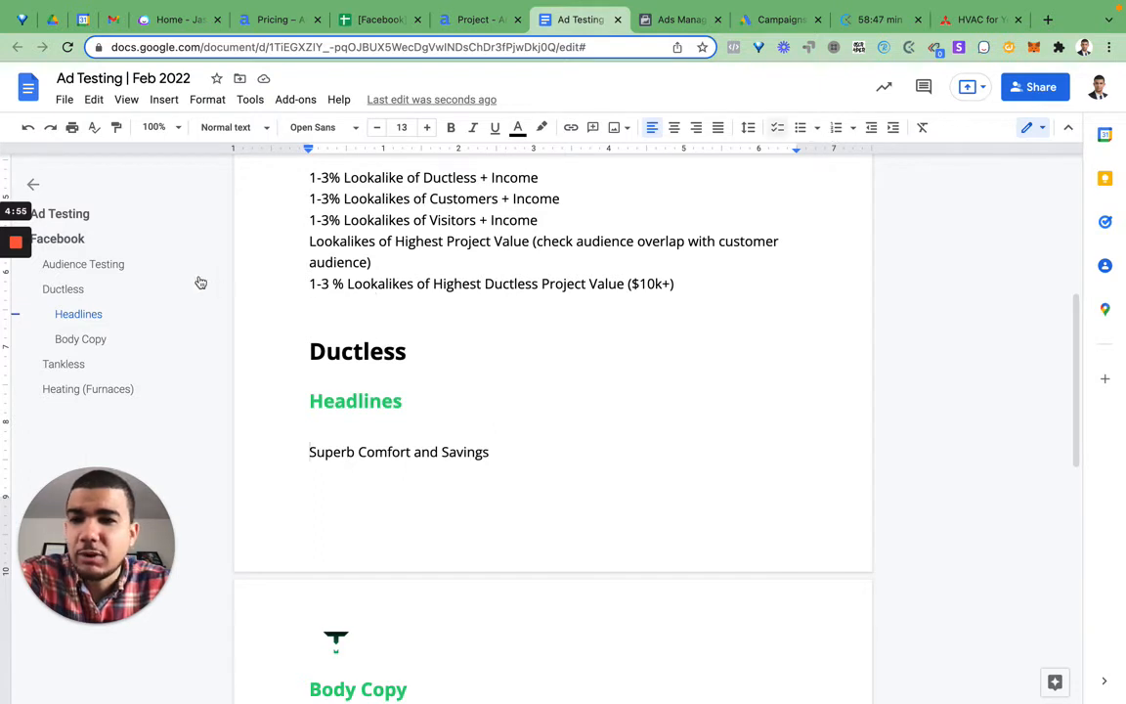
pyautogui.press('super+shift+7')
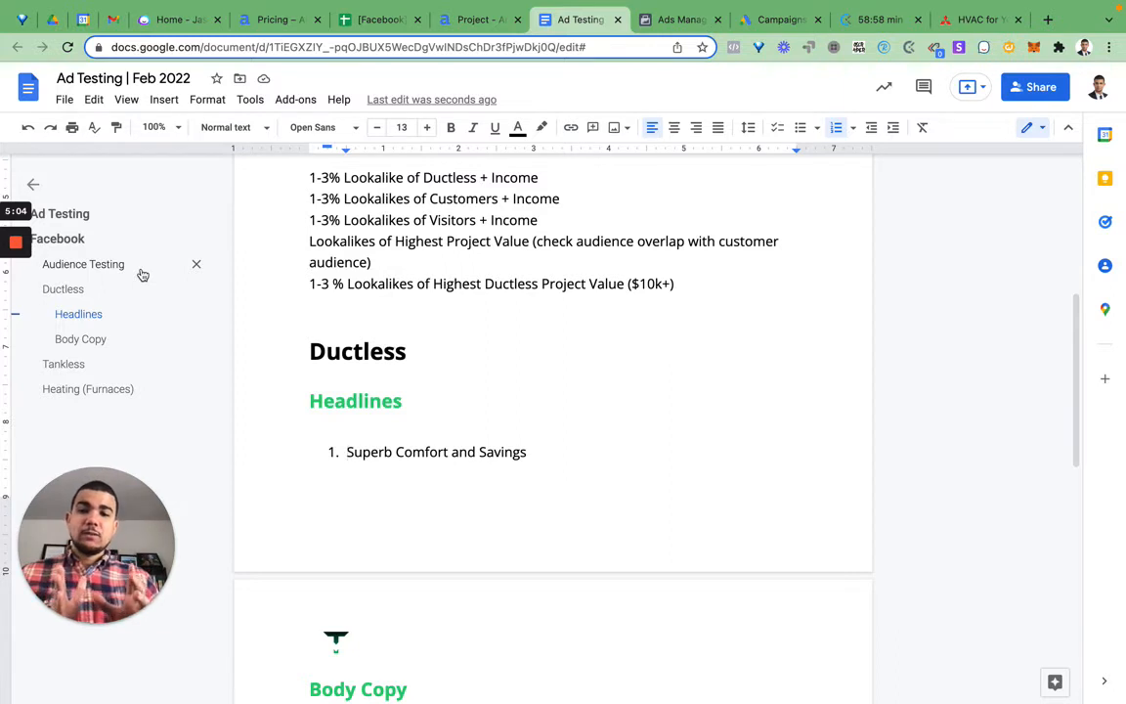
pyautogui.doubleClick(547, 460)
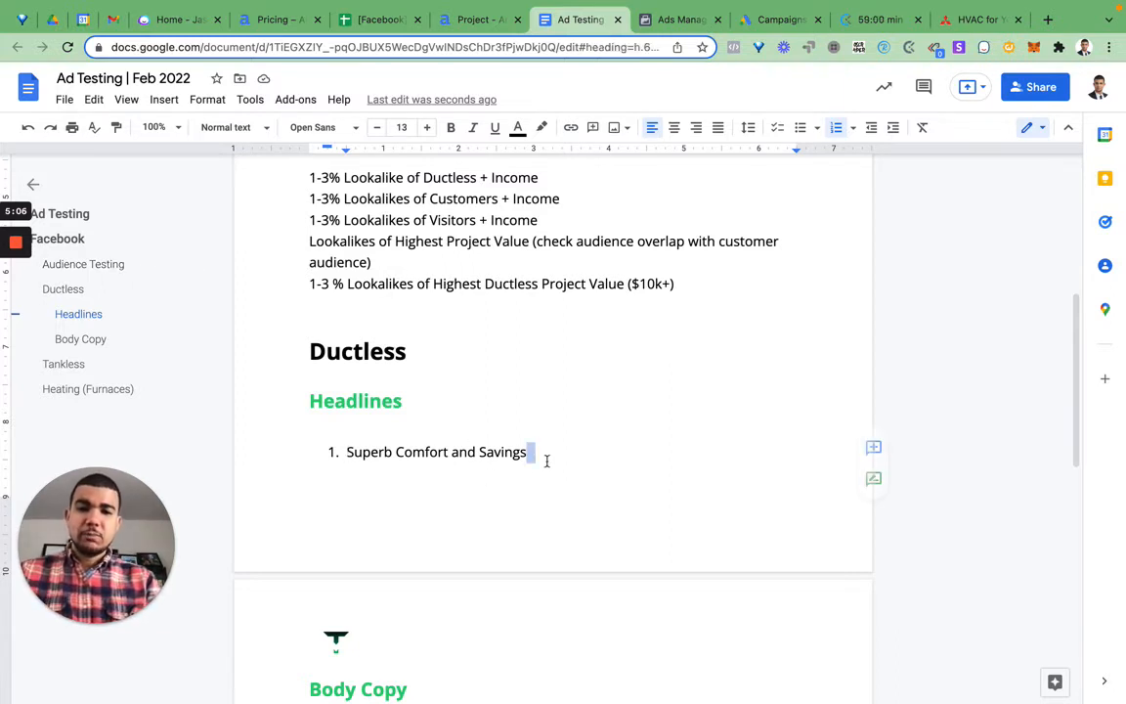
pyautogui.write('(AI)')
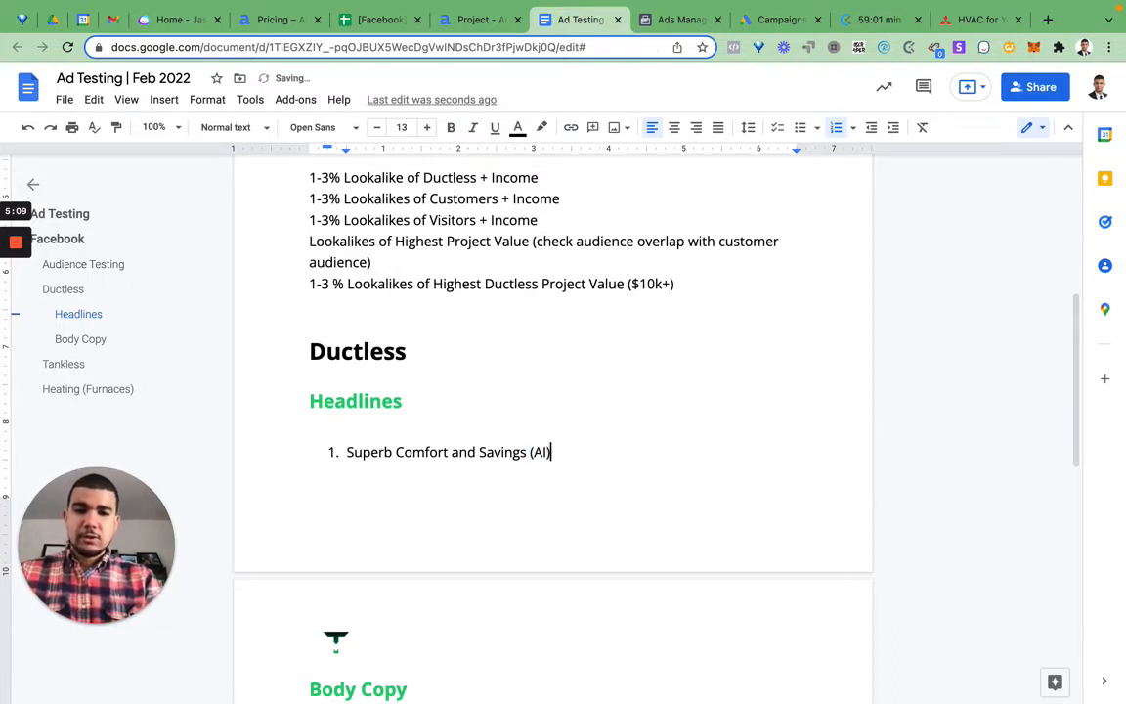
pyautogui.press('Return')
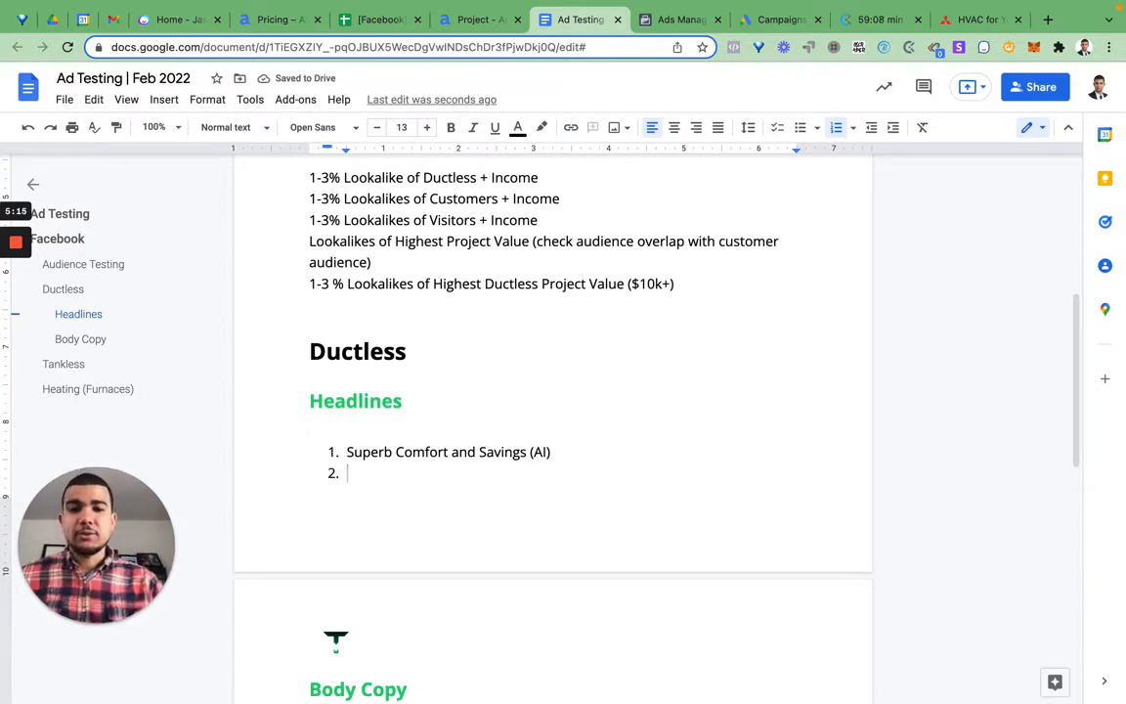
# Step: Switch to the "[Facebook] Ad Results | 12/1 - 1/20" spreadsheet and compare projected costs of the tankless and ductless ad combinations
pyautogui.click(391, 28)
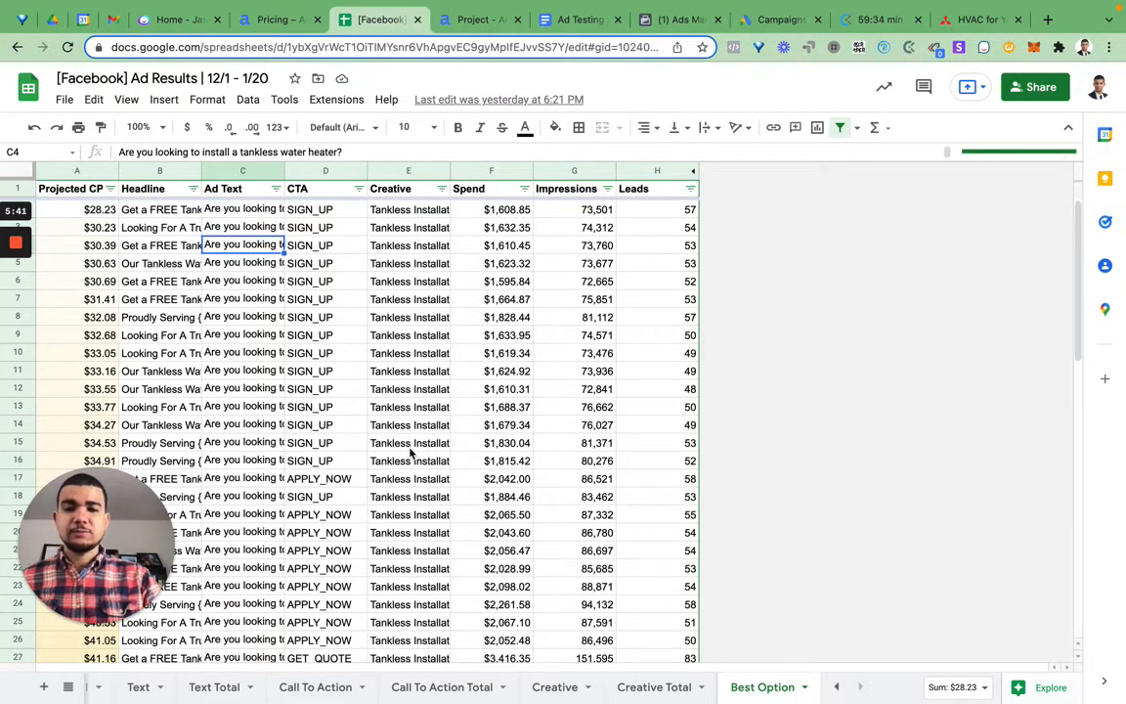
pyautogui.scroll(-3, 411, 451)
pyautogui.scroll(-12, 411, 452)
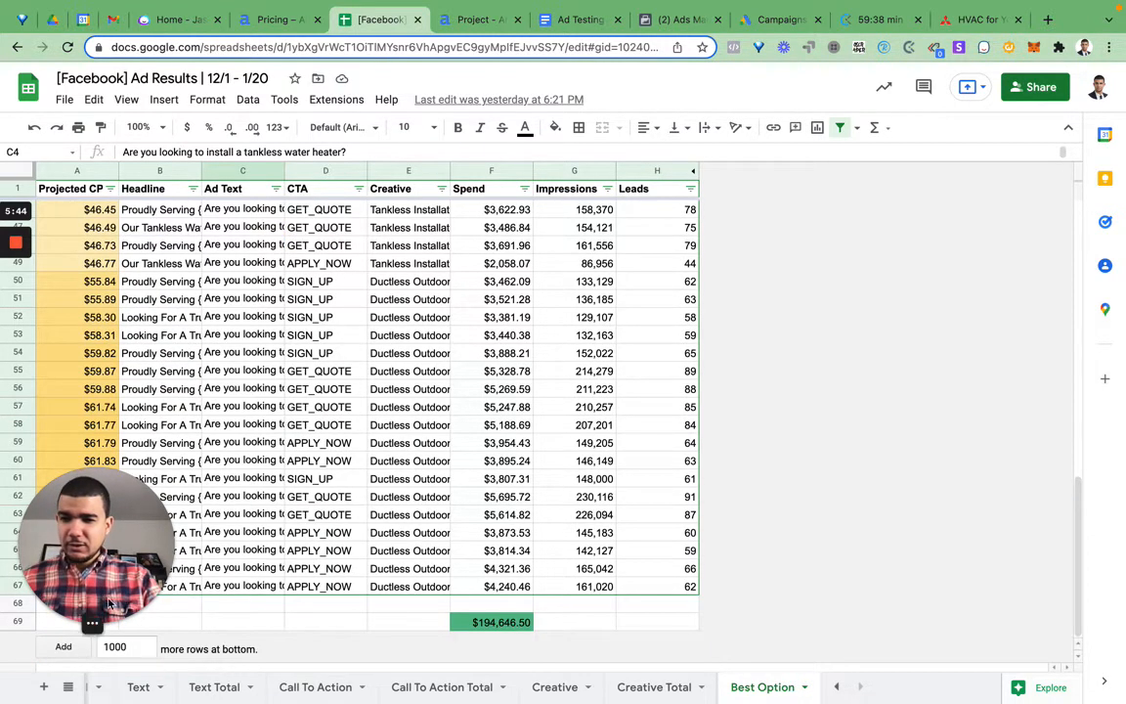
pyautogui.moveTo(87, 564); pyautogui.dragTo(967, 634)
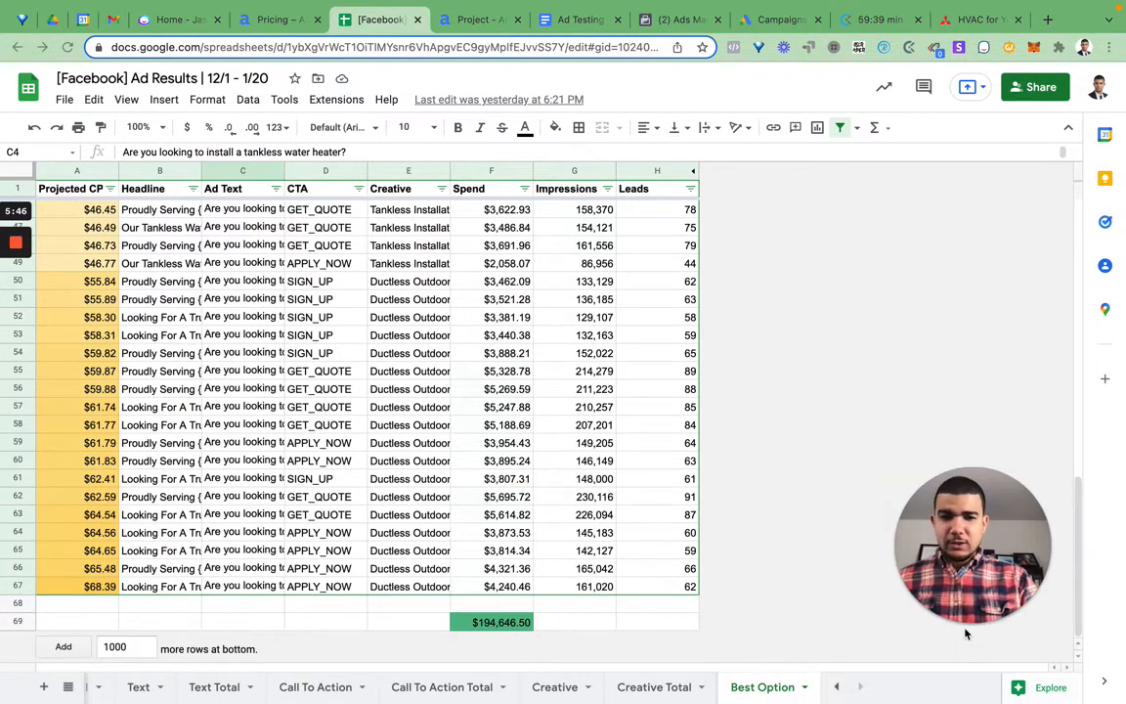
pyautogui.moveTo(977, 579); pyautogui.dragTo(1031, 577)
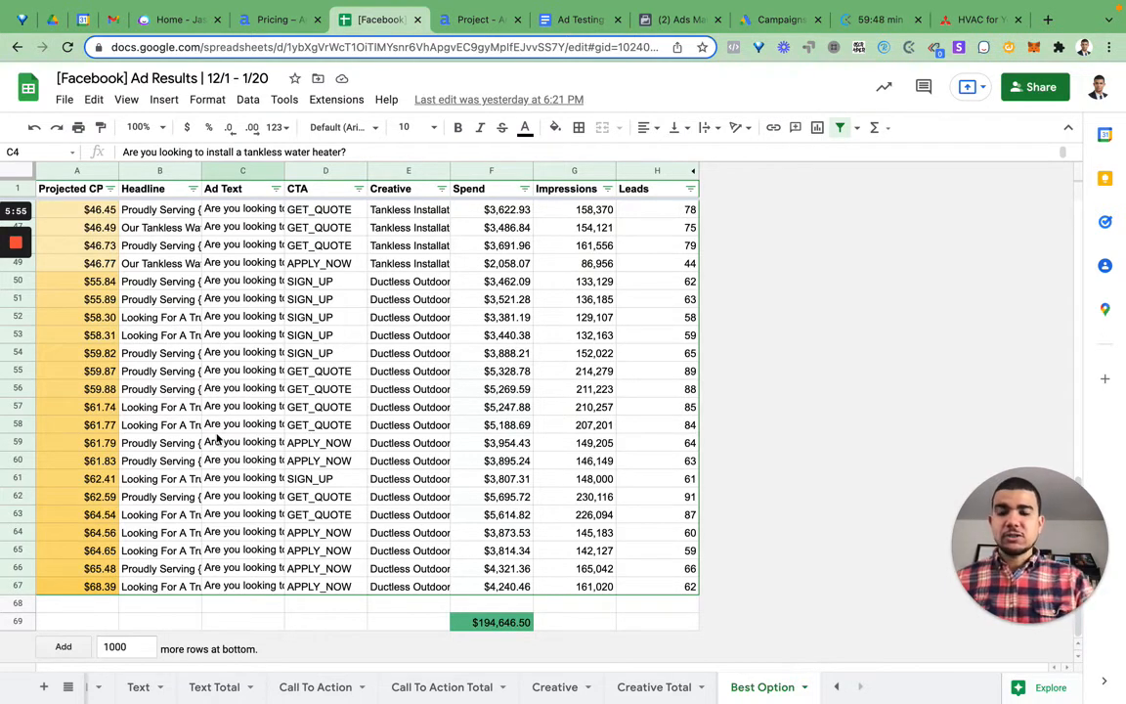
pyautogui.scroll(2, 242, 311)
pyautogui.scroll(12, 243, 312)
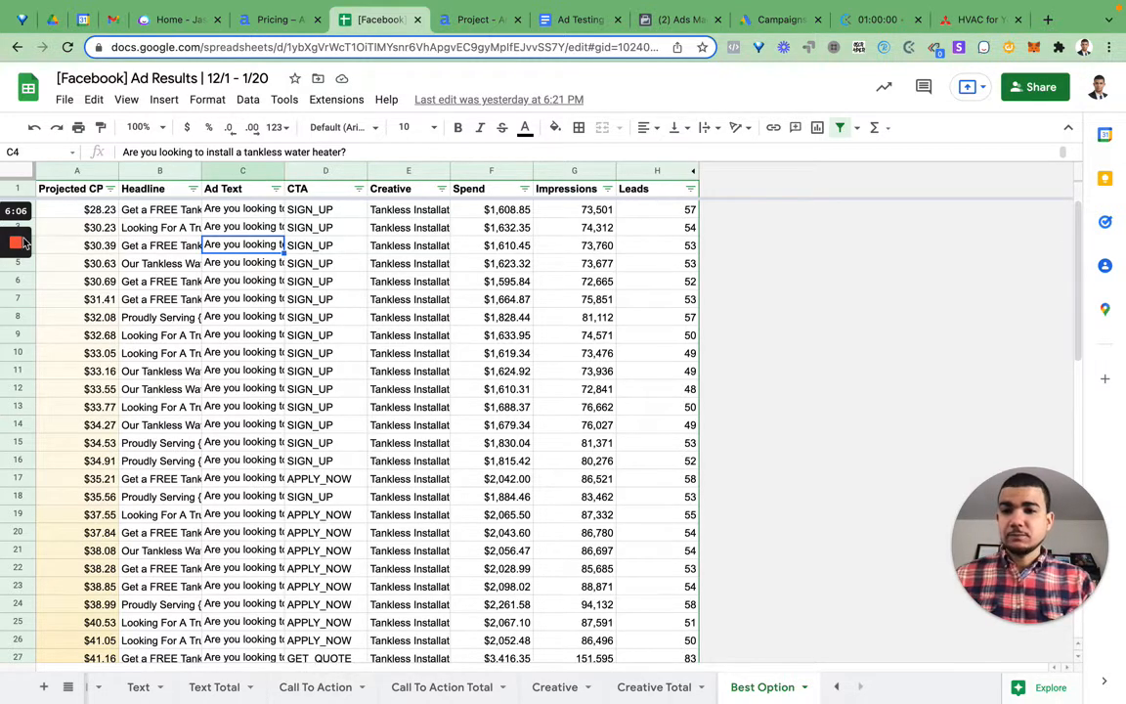
# Step: Switch to the Ductless Mini-Split Systems project in Anyword and paste "Mini Splits Offer Fantastic Comfort & Savings" as the existing headline to rewrite
pyautogui.moveTo(13, 262)
pyautogui.hotkey('ctrl', 'Tab')
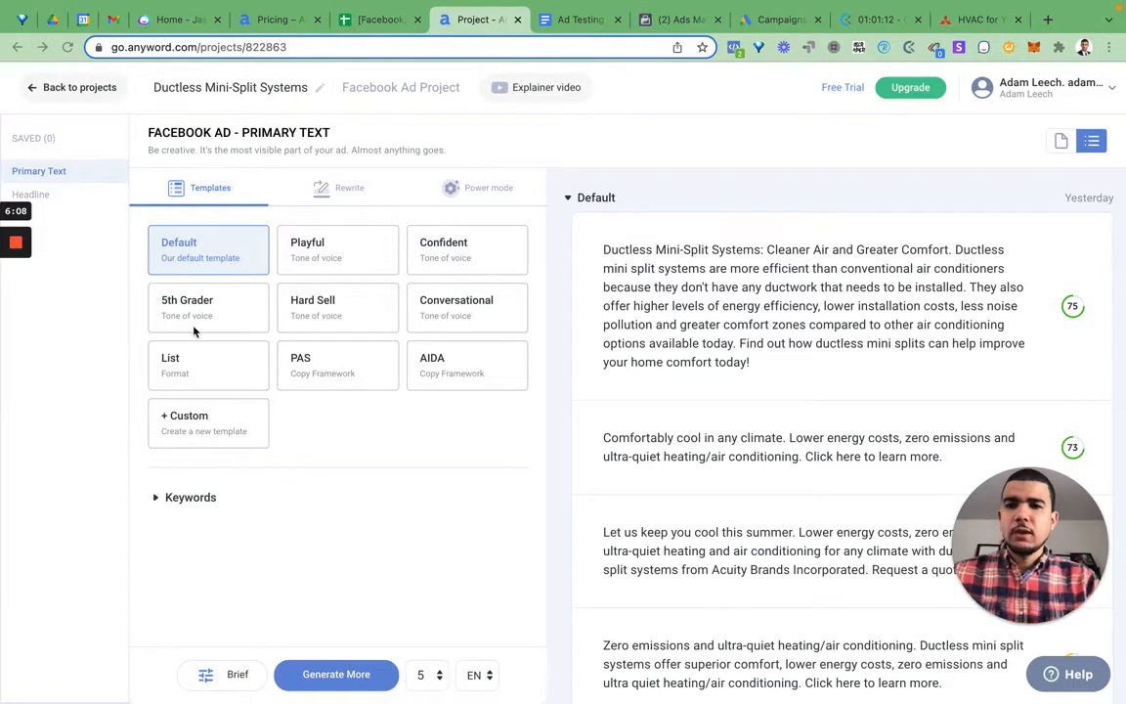
pyautogui.click(83, 197)
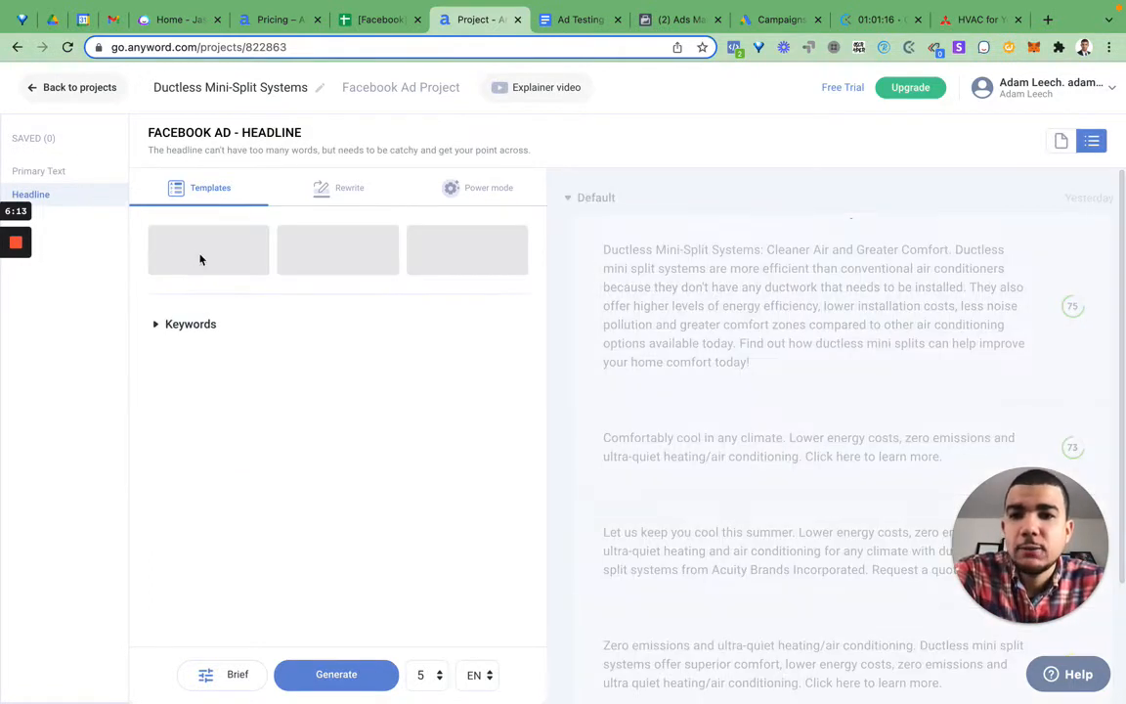
pyautogui.click(334, 193)
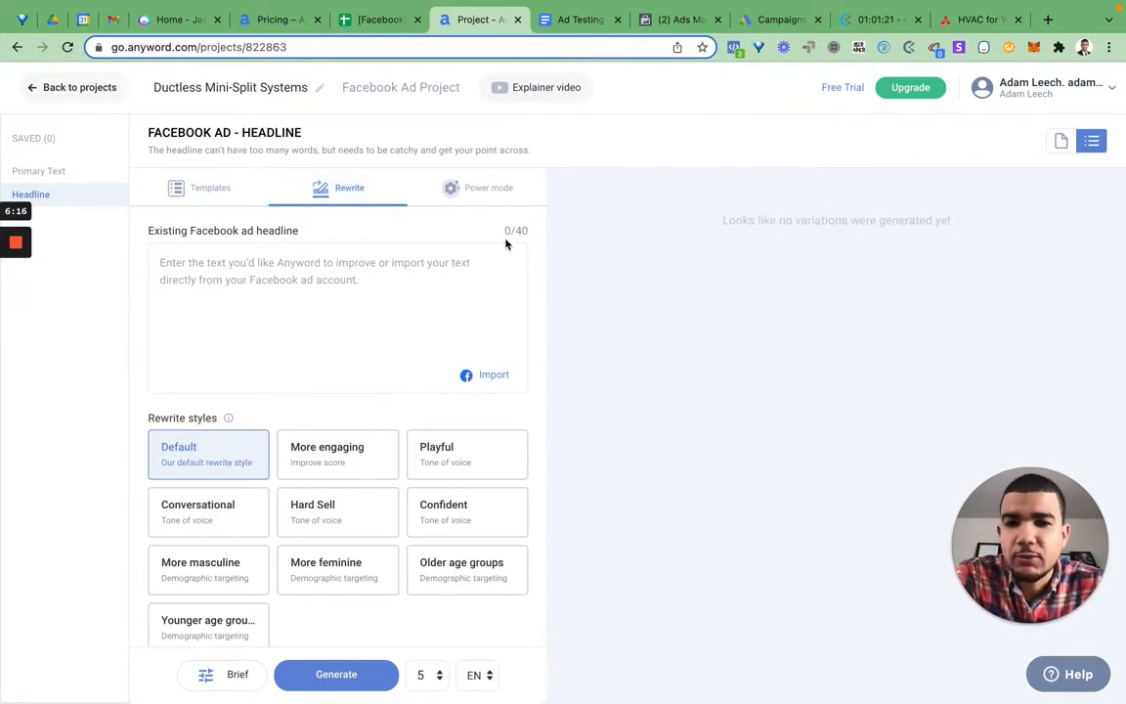
pyautogui.click(468, 257)
pyautogui.write('Mini Splits Offer Fantastic Comfort & Savings')
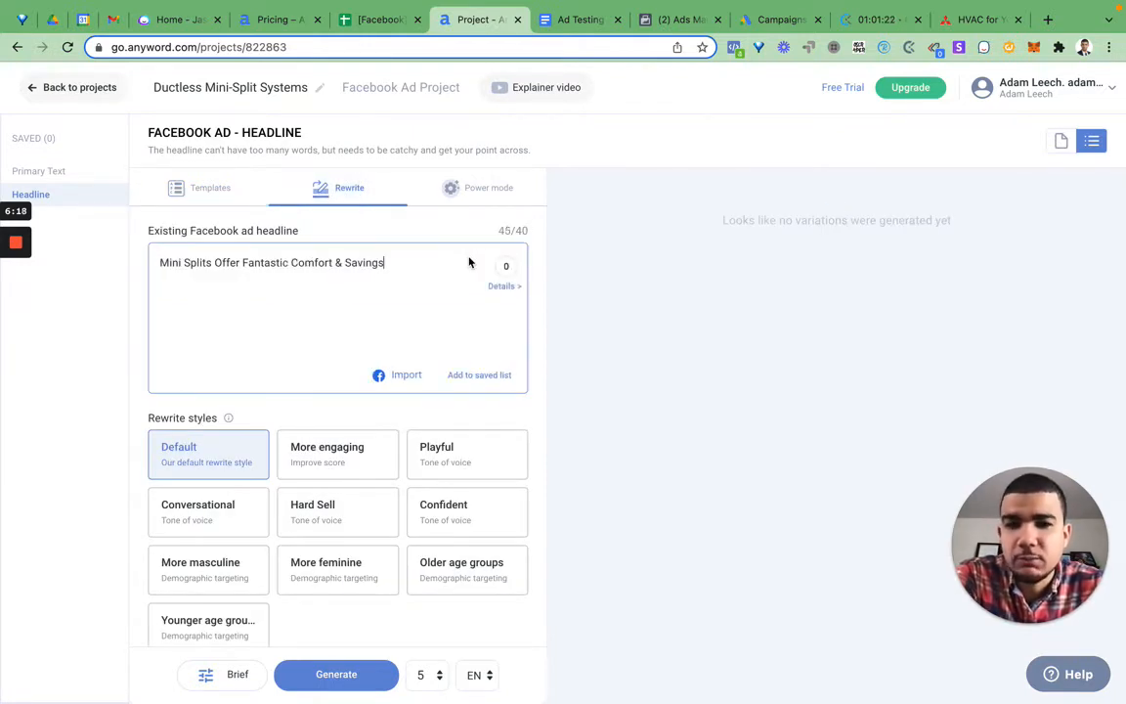
# Step: Remove the word "Offer" from the existing Facebook ad headline
pyautogui.doubleClick(225, 264)
pyautogui.press('BackSpace')
pyautogui.press('BackSpace')
pyautogui.press('BackSpace')
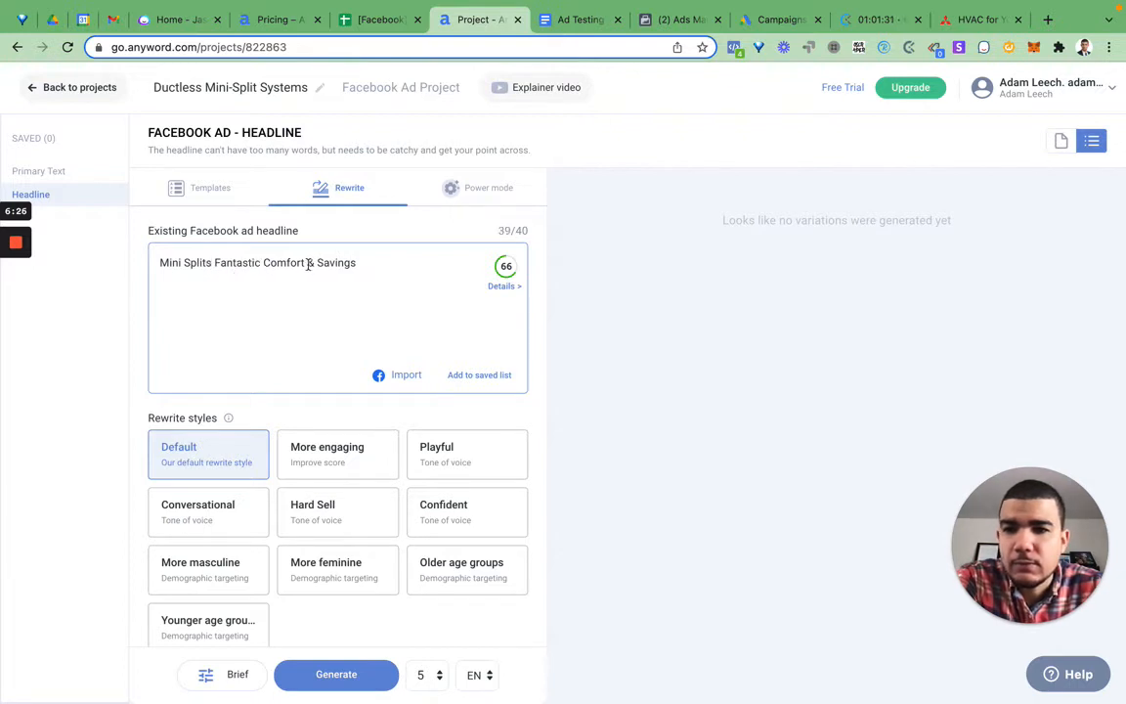
# Step: Reword the headline as "Mini Splits - Fantastic Comfort, Savings" and check its length against the character limit
pyautogui.click(315, 264)
pyautogui.press('BackSpace')
pyautogui.press('BackSpace')
pyautogui.write(',')
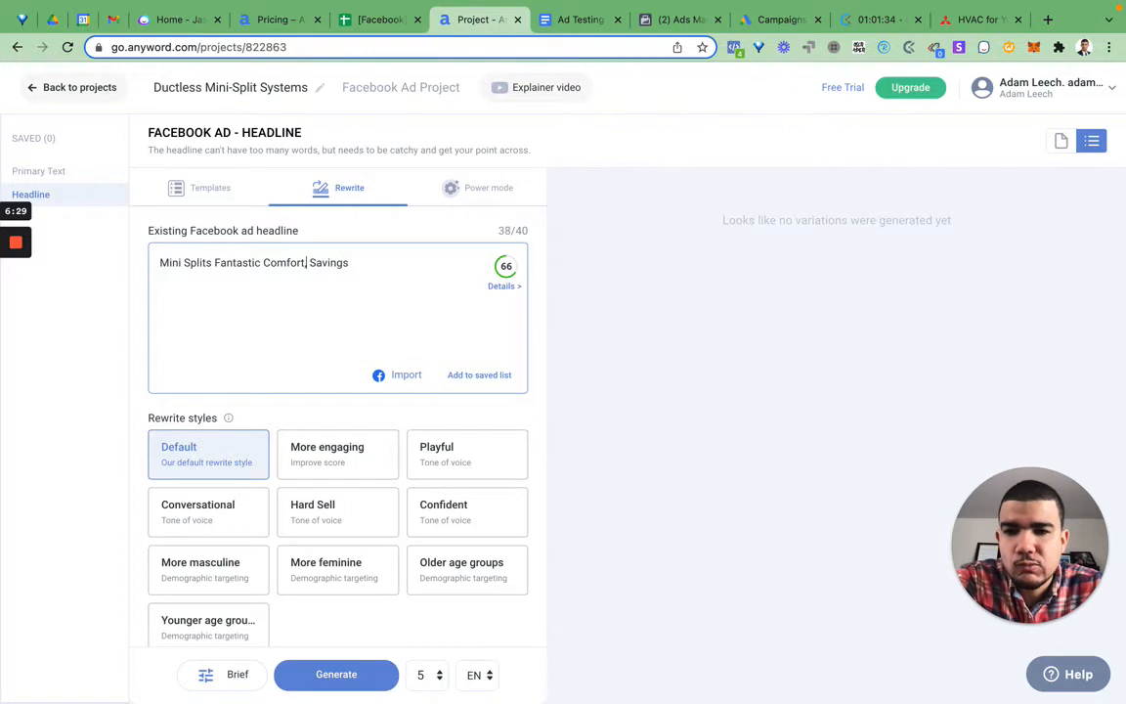
pyautogui.click(215, 262)
pyautogui.write('-')
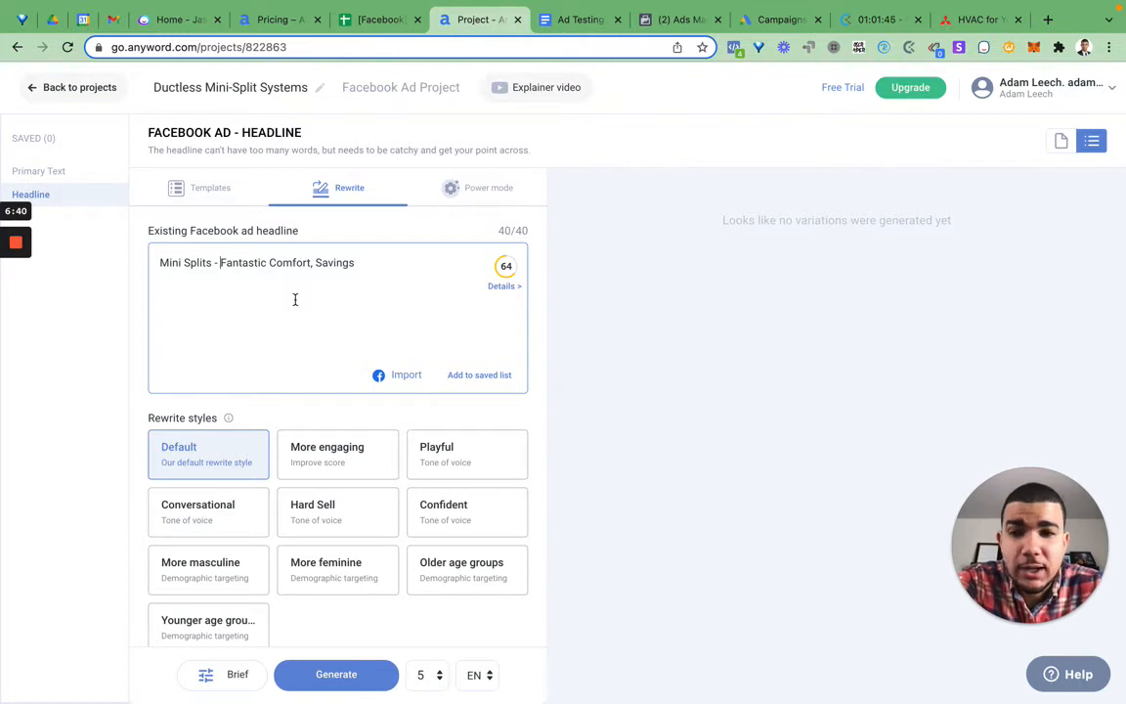
pyautogui.moveTo(495, 231); pyautogui.dragTo(544, 236)
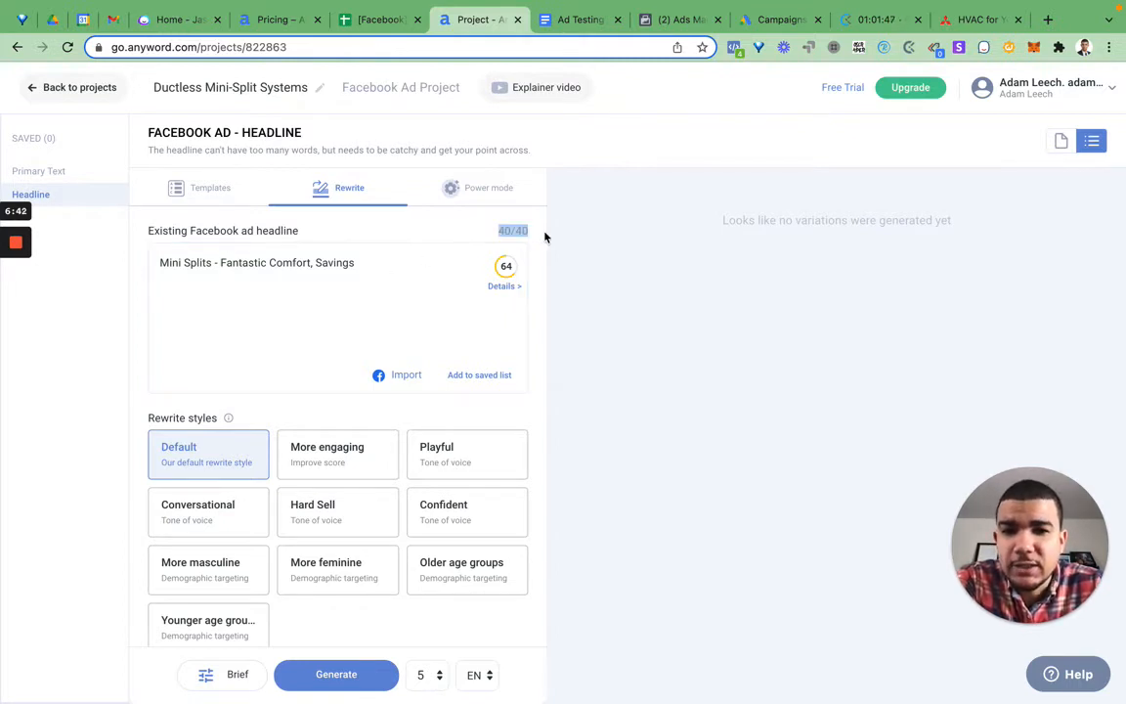
pyautogui.click(399, 347)
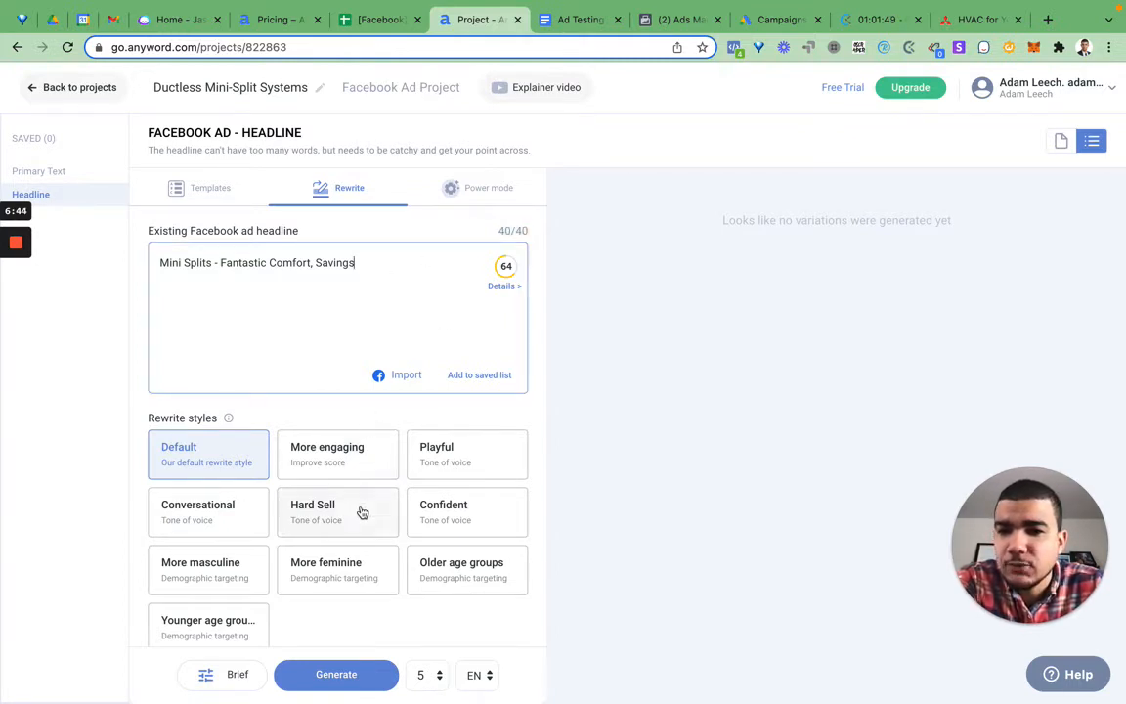
# Step: Generate five rewrites of the headline in the More engaging style
pyautogui.click(339, 465)
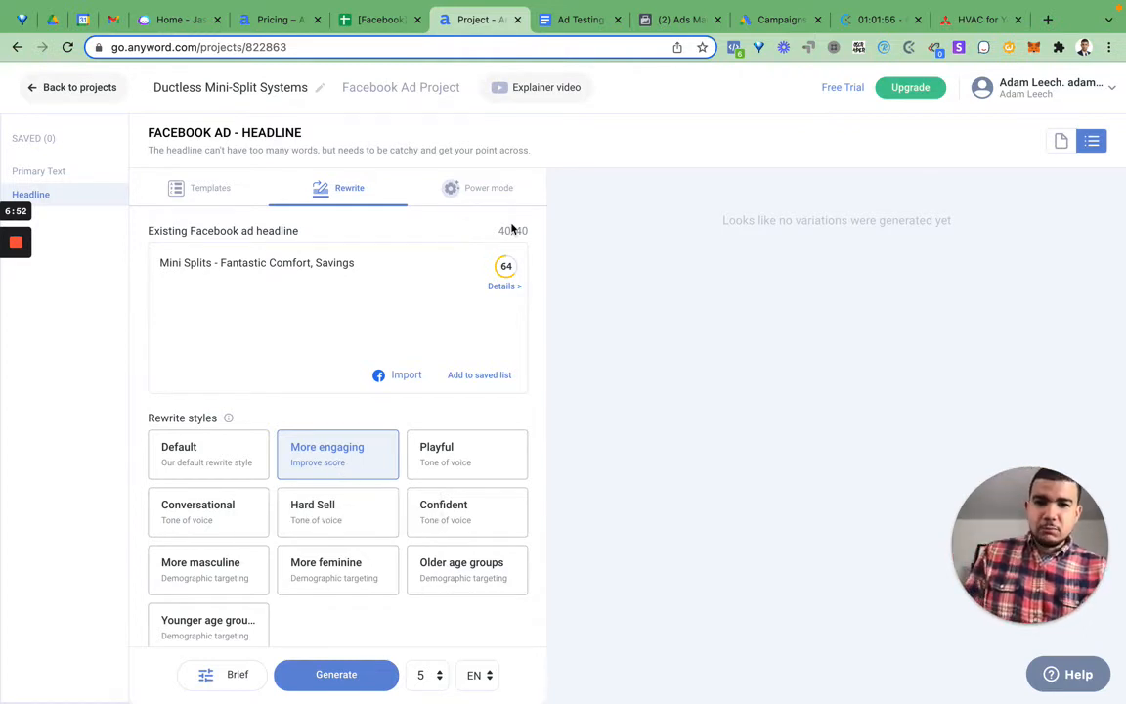
pyautogui.click(327, 674)
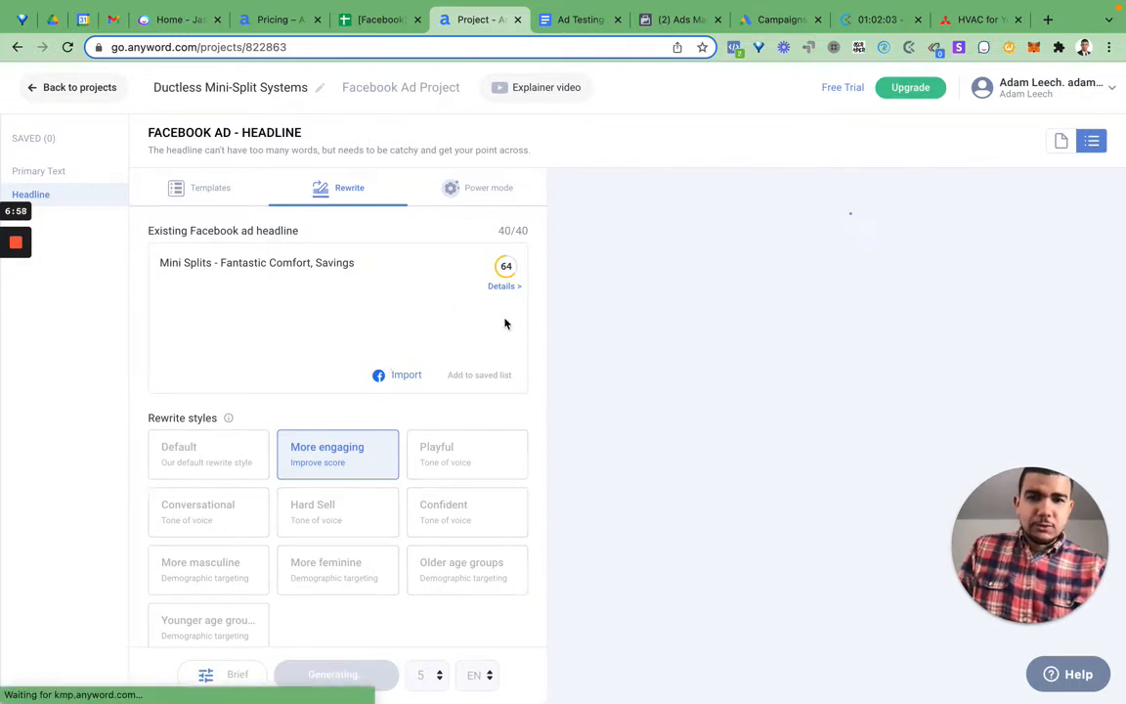
pyautogui.click(386, 274)
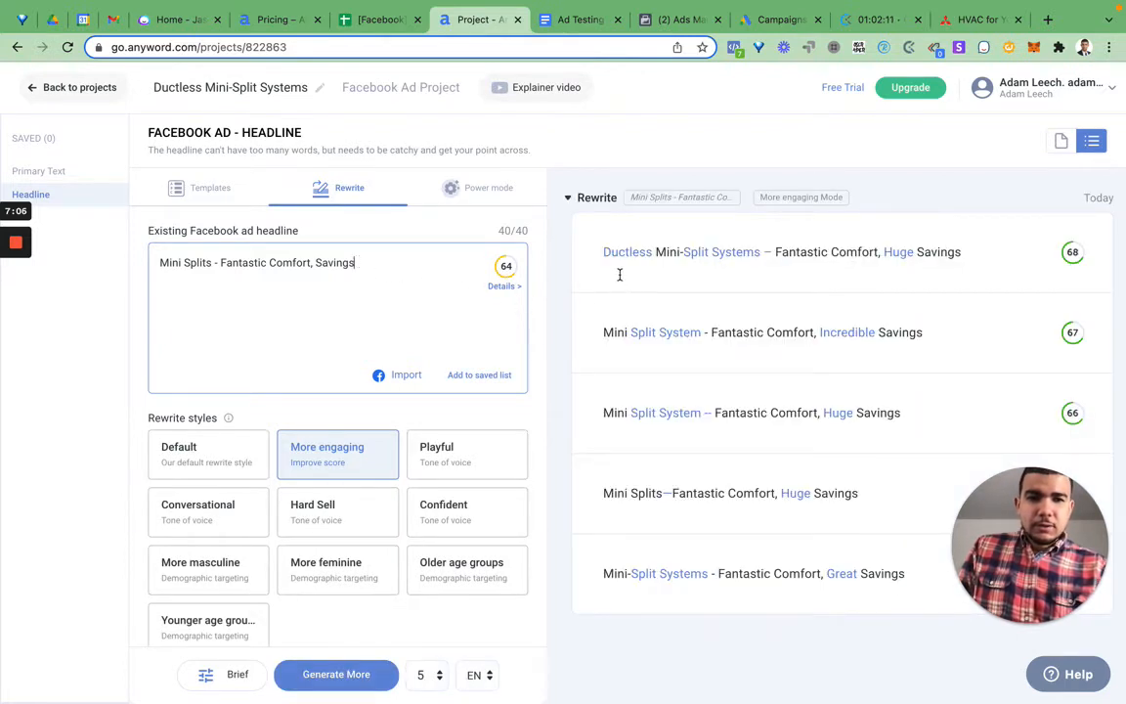
# Step: View the predictive performance details of the "Ductless Mini-Split Systems – Fantastic Comfort, Huge Savings" rewrite, and close them
pyautogui.click(885, 251)
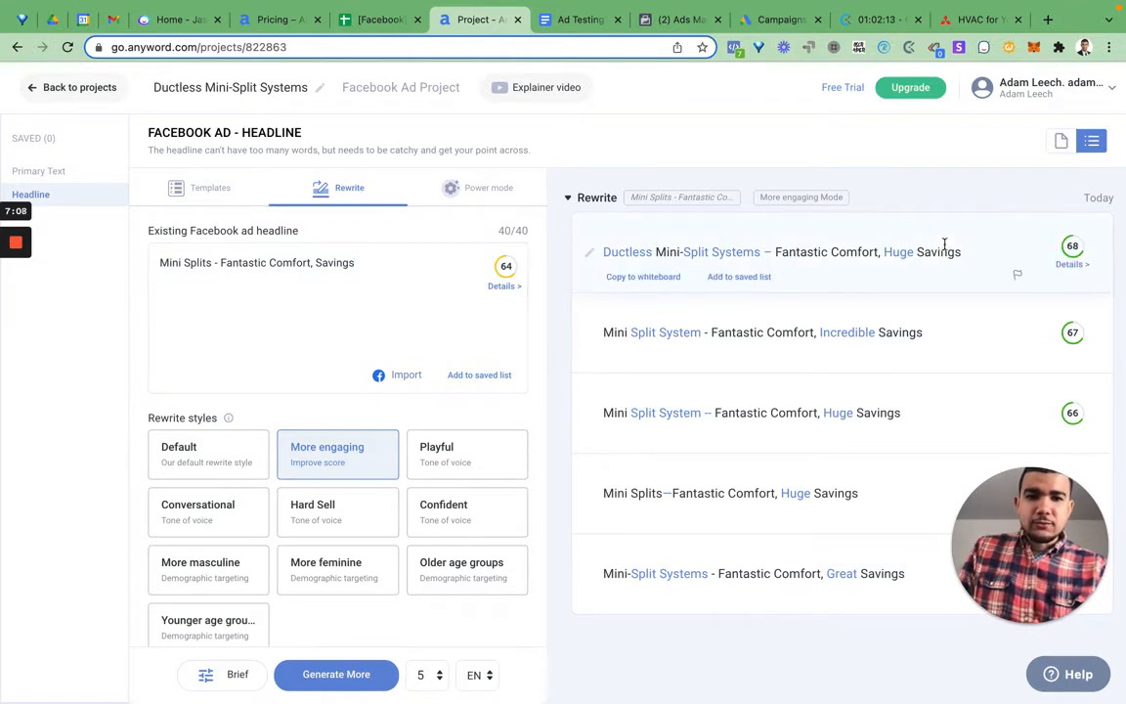
pyautogui.click(1072, 265)
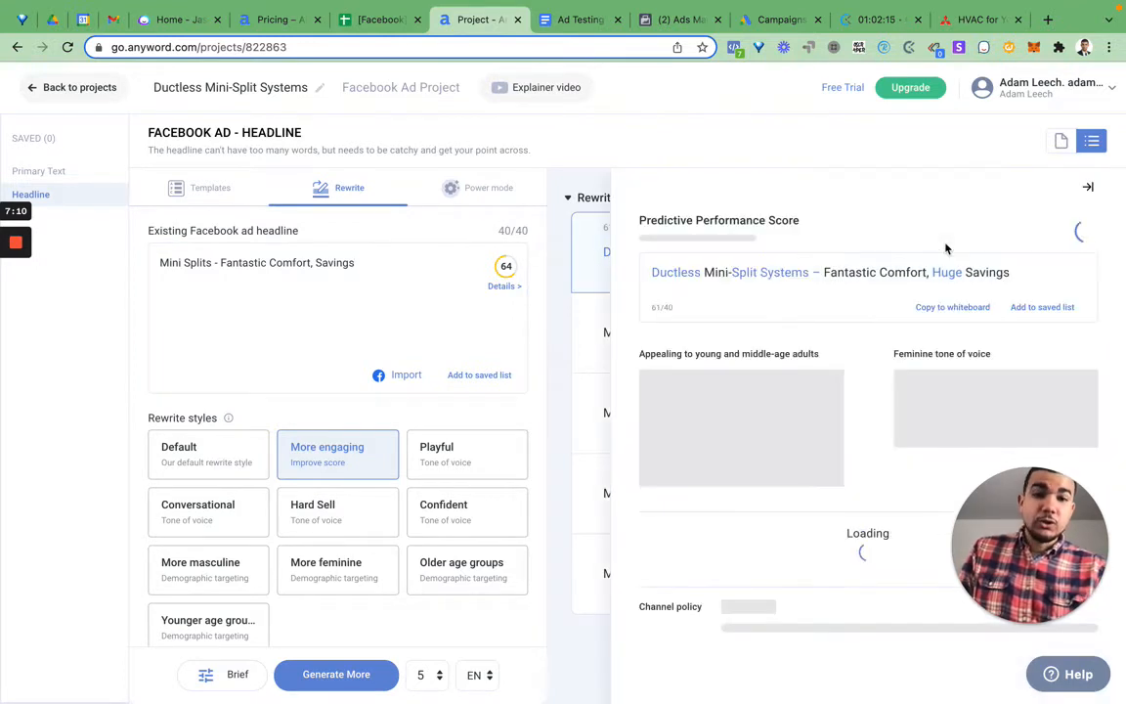
pyautogui.click(1090, 187)
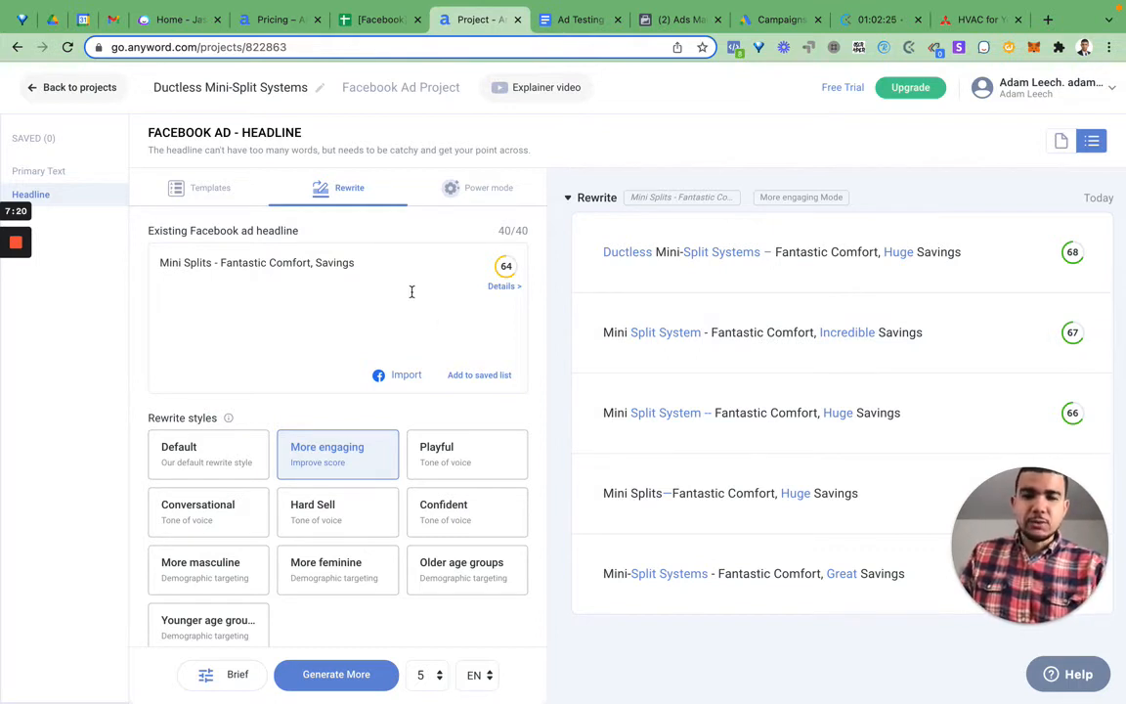
# Step: Look over the Power mode example-set form, return to Rewrite and select the top "Ductless Mini-Split Systems" headline with its performance details open
pyautogui.click(472, 191)
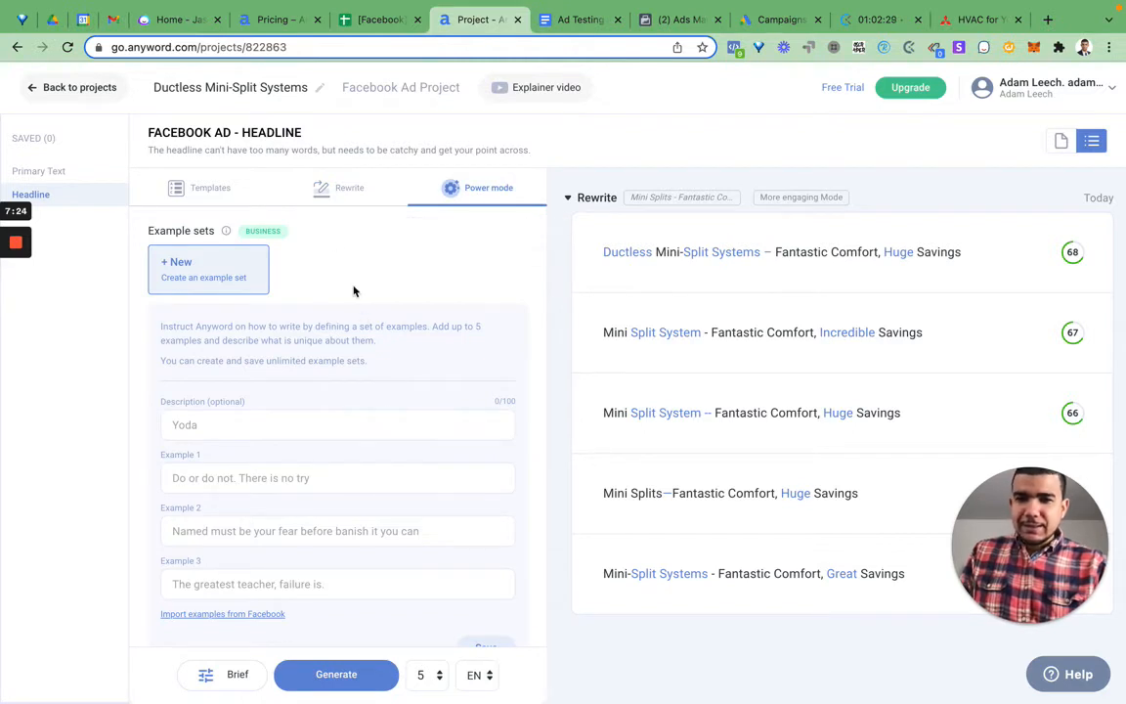
pyautogui.click(328, 193)
pyautogui.click(359, 290)
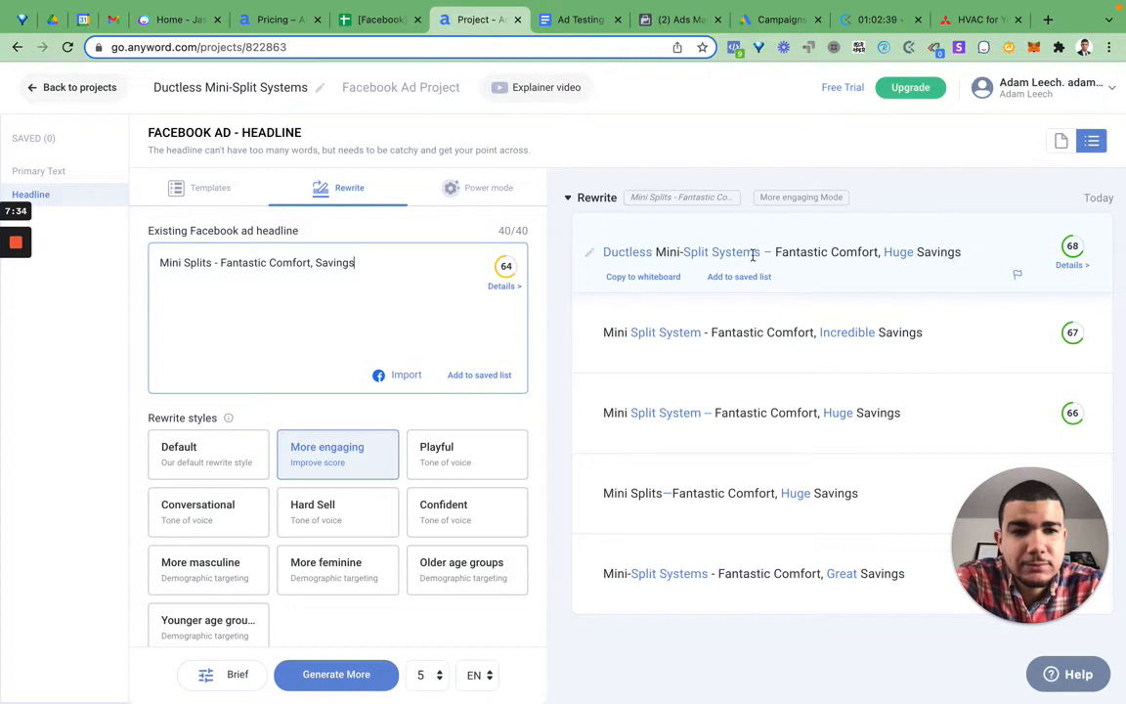
pyautogui.tripleClick(603, 252)
pyautogui.hotkey('ctrl', 'c')
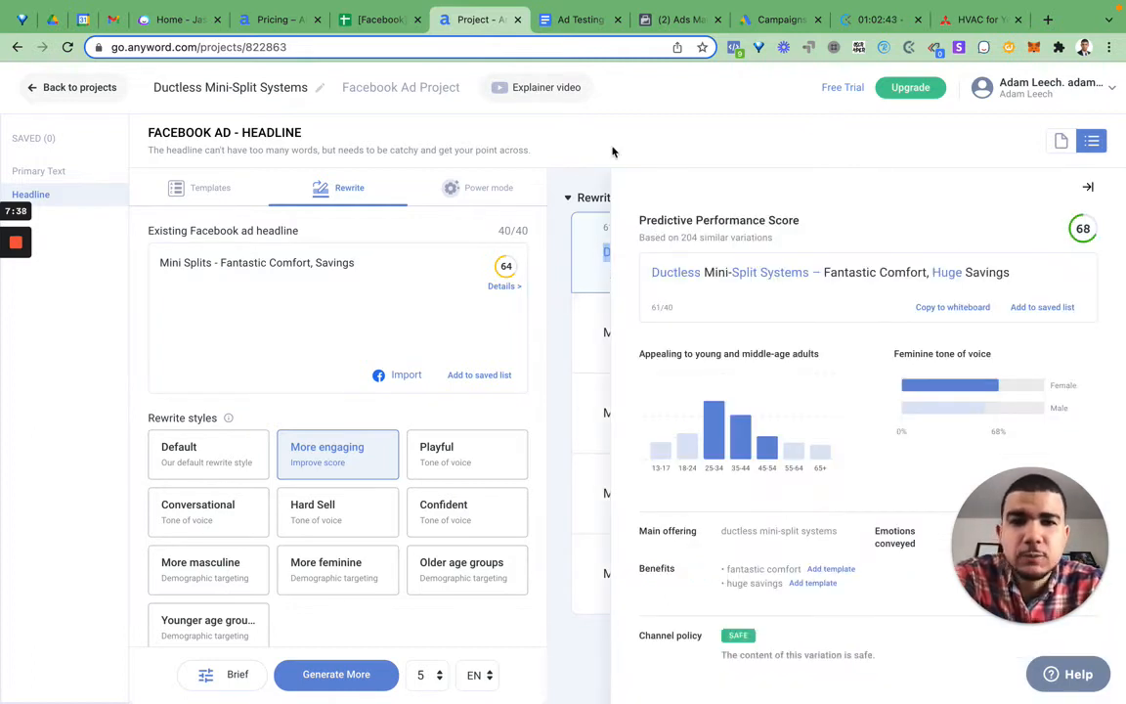
# Step: Switch to the Ad Testing document and add the copied headline as item 3: Ductless Mini-Split Systems – “Fantastic Comfort, Huge Savings” (AI)
pyautogui.click(572, 20)
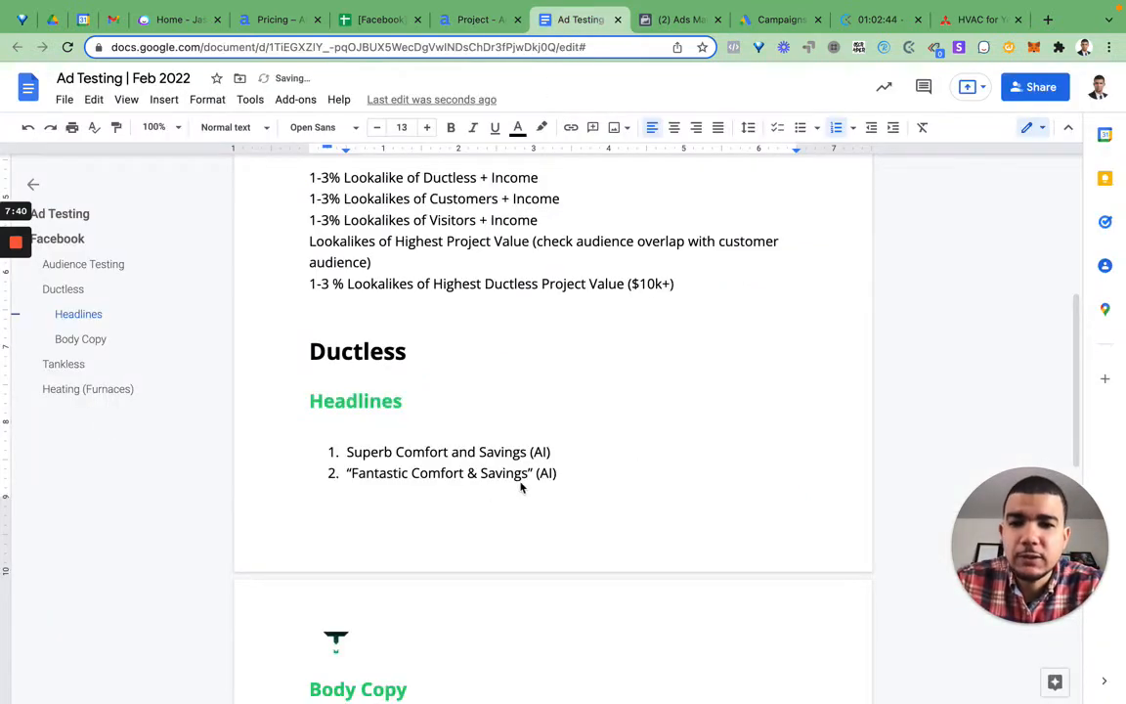
pyautogui.click(574, 473)
pyautogui.press('Return')
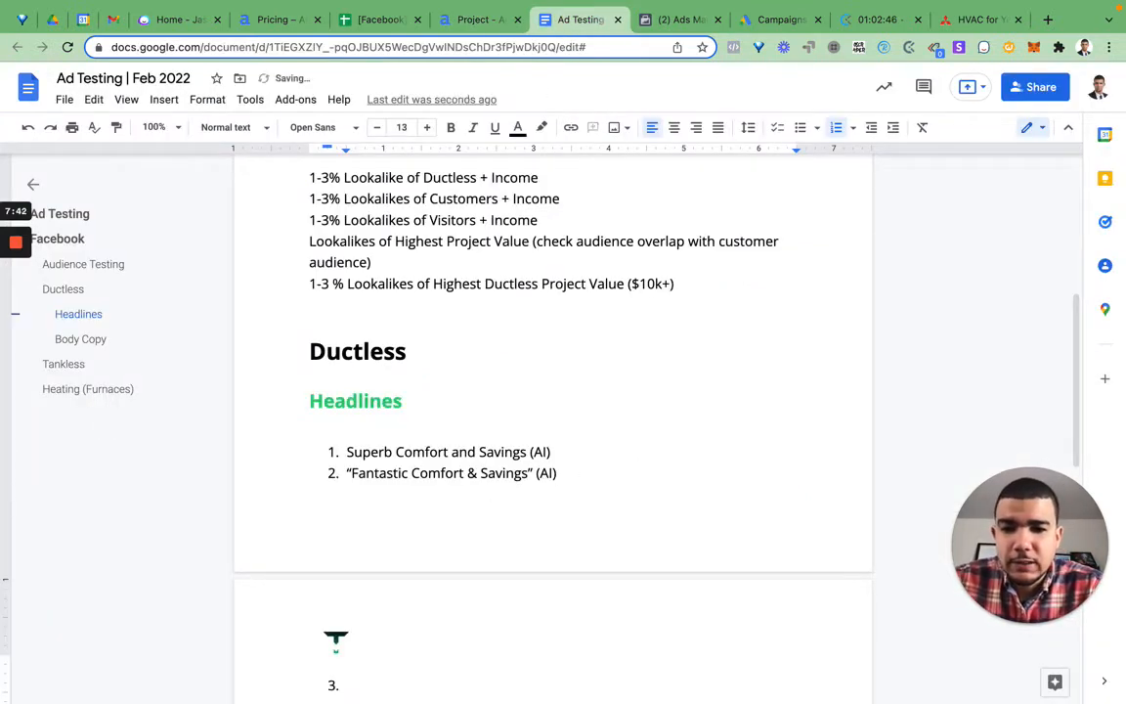
pyautogui.hotkey('ctrl', 'v')
pyautogui.hotkey('alt', 'Left')
pyautogui.hotkey('alt', 'Left')
pyautogui.hotkey('alt', 'Left')
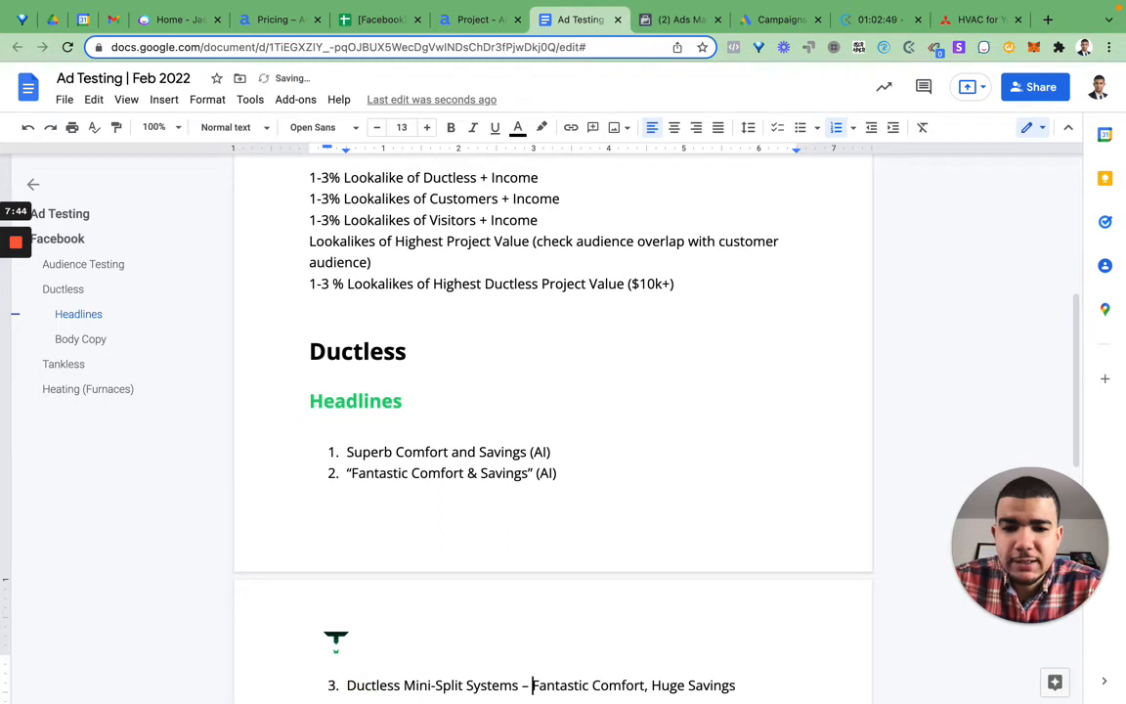
pyautogui.write('"')
pyautogui.press('super+Right')
pyautogui.write('" (A')
pyautogui.write('I)')
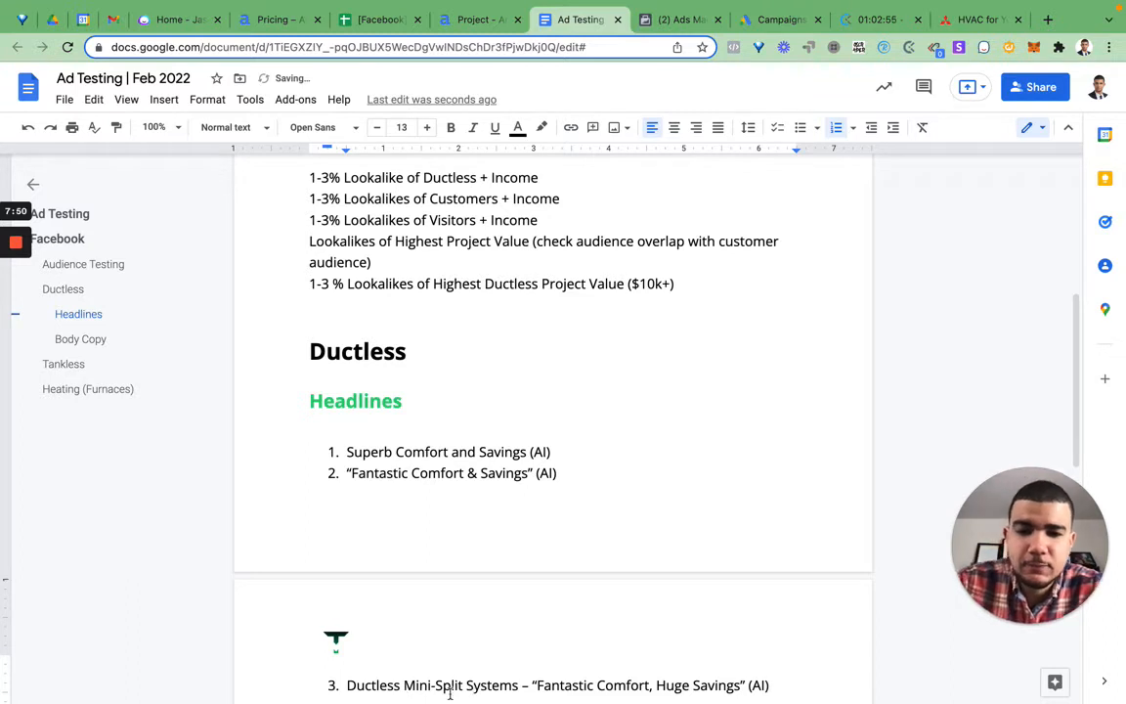
# Step: Shorten the opening of the third headline from "Ductless Mini-Split Systems" to "Mini-Splits"
pyautogui.click(405, 686)
pyautogui.press('super+shift+Down')
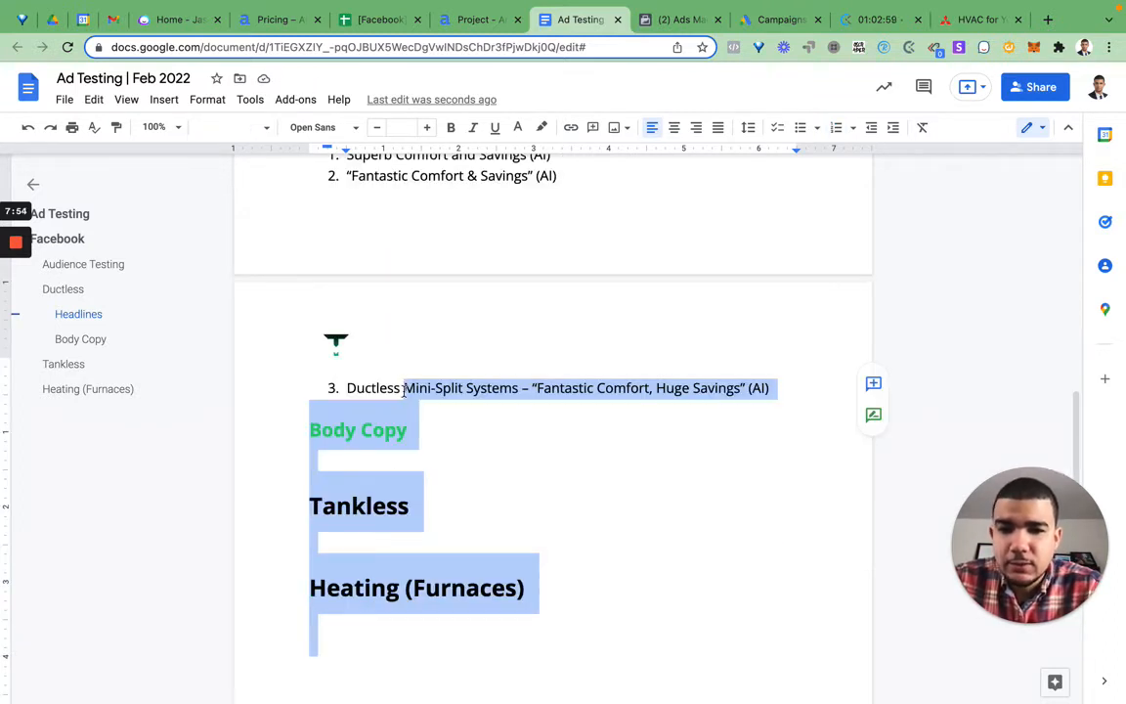
pyautogui.press('Left')
pyautogui.hotkey('alt', 'BackSpace')
pyautogui.press('Right')
pyautogui.press('Right')
pyautogui.press('Right')
pyautogui.press('Right')
pyautogui.press('Right')
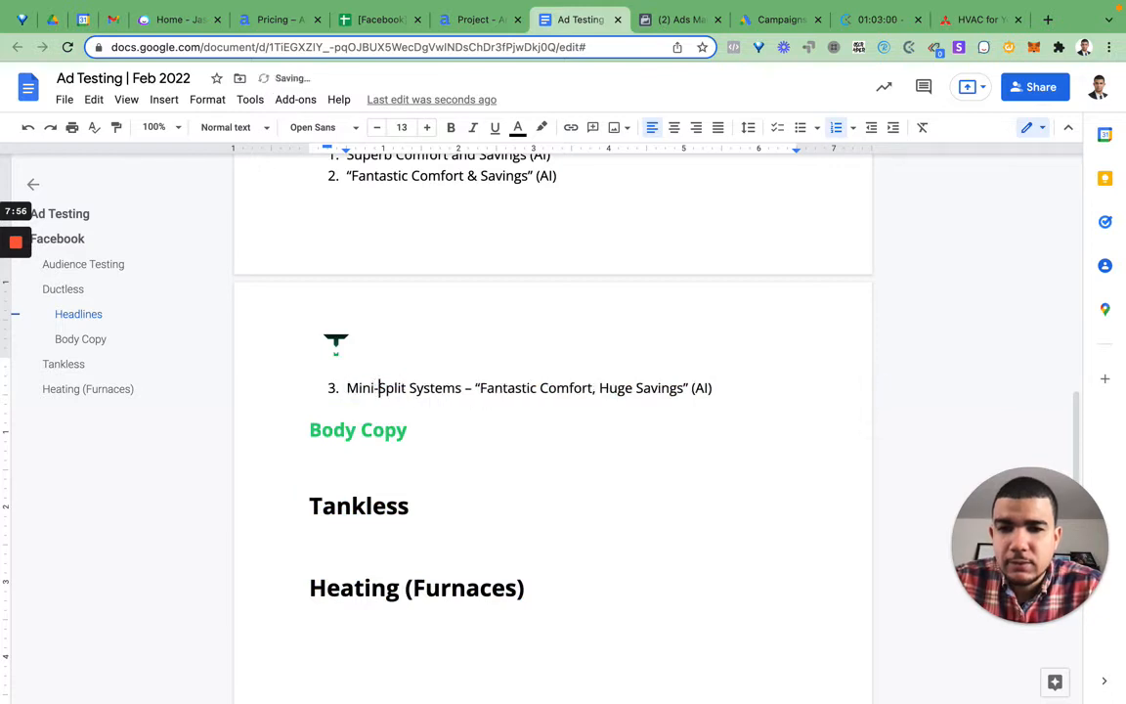
pyautogui.press('Right')
pyautogui.press('Right')
pyautogui.press('Right')
pyautogui.press('Right')
pyautogui.write('s')
pyautogui.hotkey('alt', 'shift', 'Left')
pyautogui.press('BackSpace')
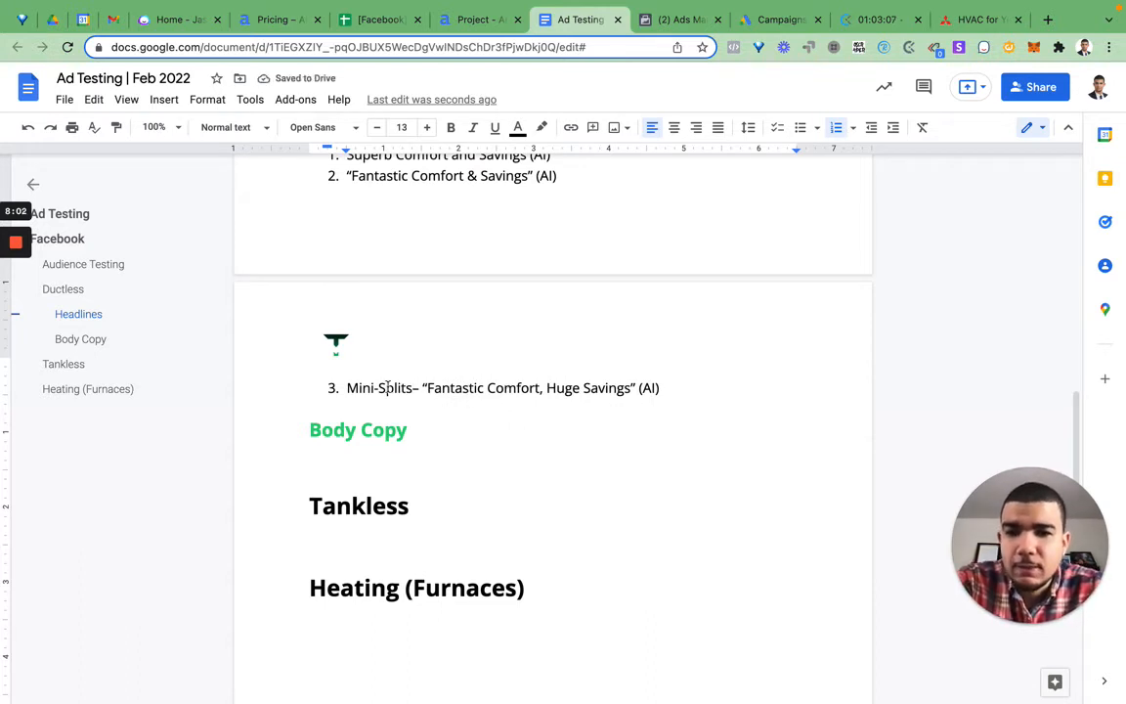
pyautogui.moveTo(637, 388); pyautogui.dragTo(666, 392)
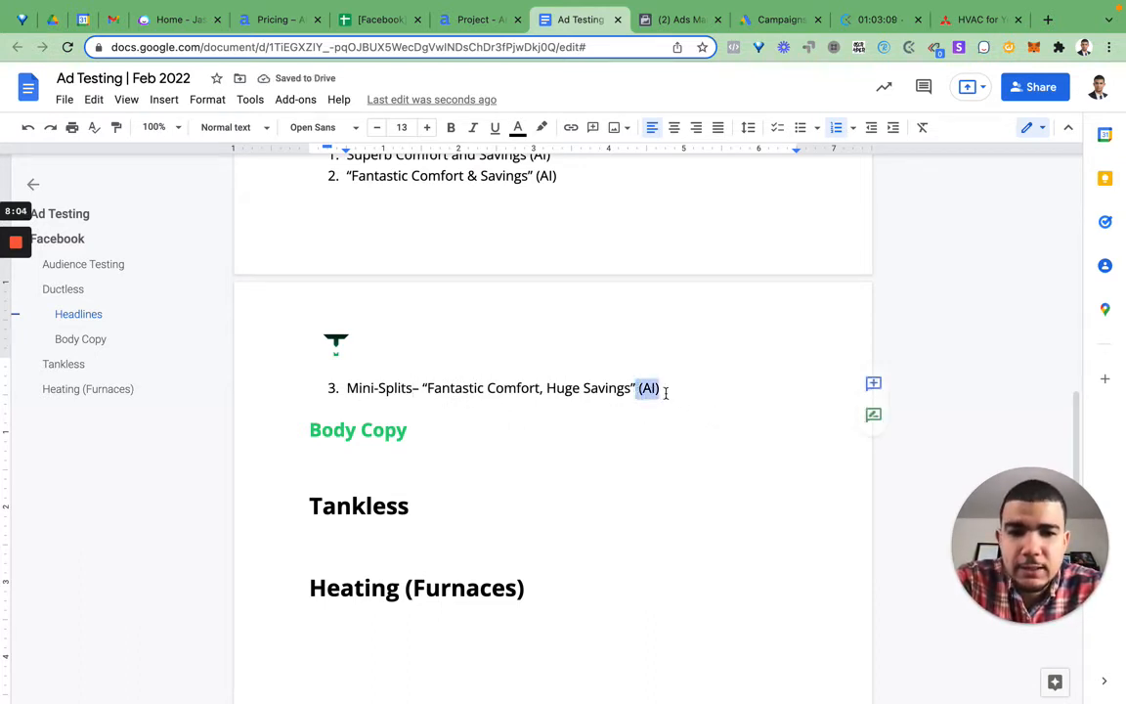
pyautogui.press('Delete')
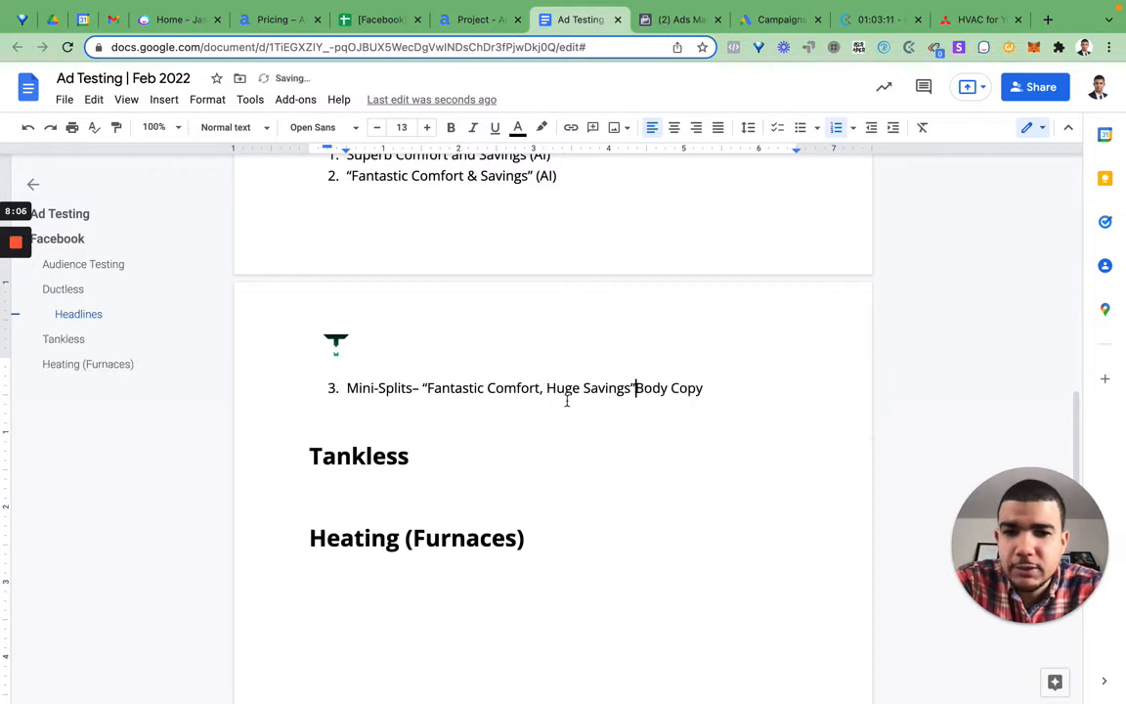
pyautogui.write('\\')
pyautogui.press('BackSpace')
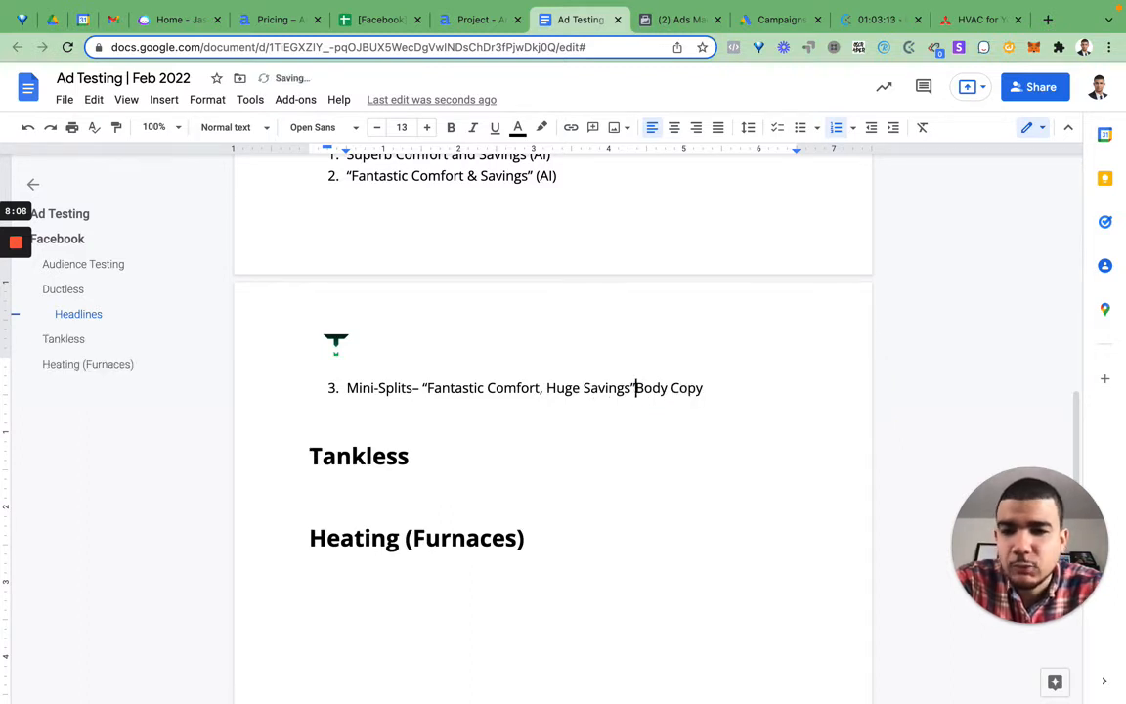
pyautogui.write('\\')
pyautogui.press('BackSpace')
pyautogui.press('super+z')
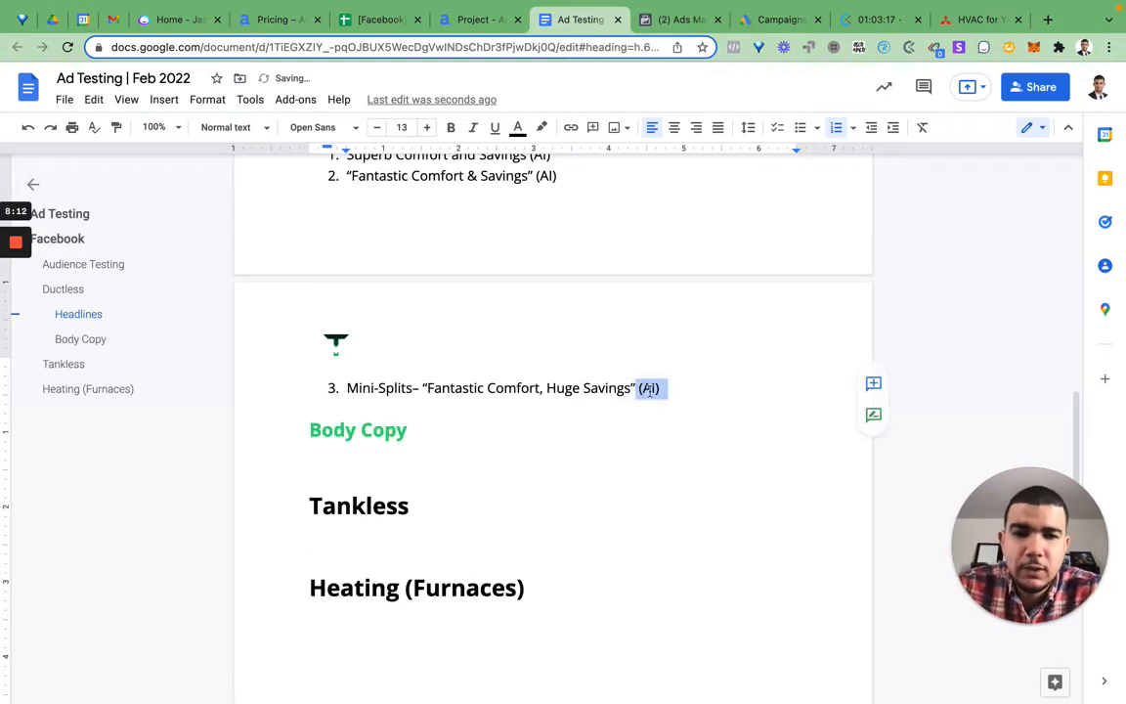
# Step: Remove the "(AI)" tag from the end of the third headline and start a new list item below it
pyautogui.click(663, 389)
pyautogui.hotkey('shift', 'Left')
pyautogui.hotkey('shift', 'Left')
pyautogui.hotkey('shift', 'Left')
pyautogui.hotkey('shift', 'Left')
pyautogui.hotkey('shift', 'Left')
pyautogui.press('BackSpace')
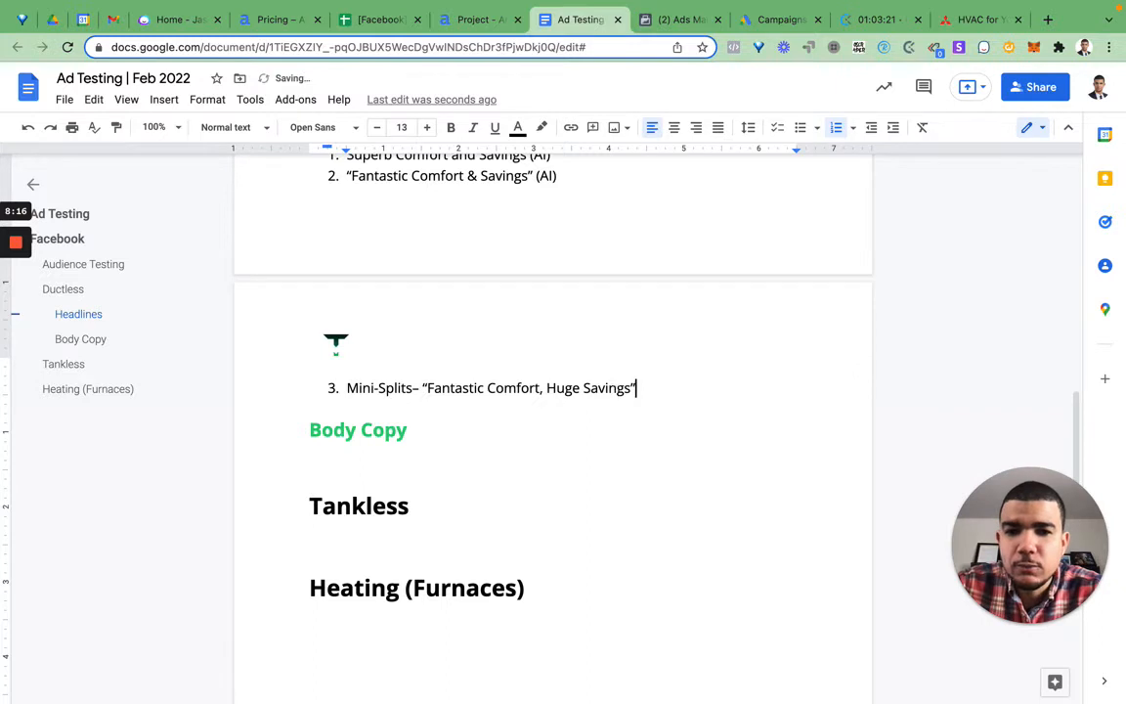
pyautogui.press('Return')
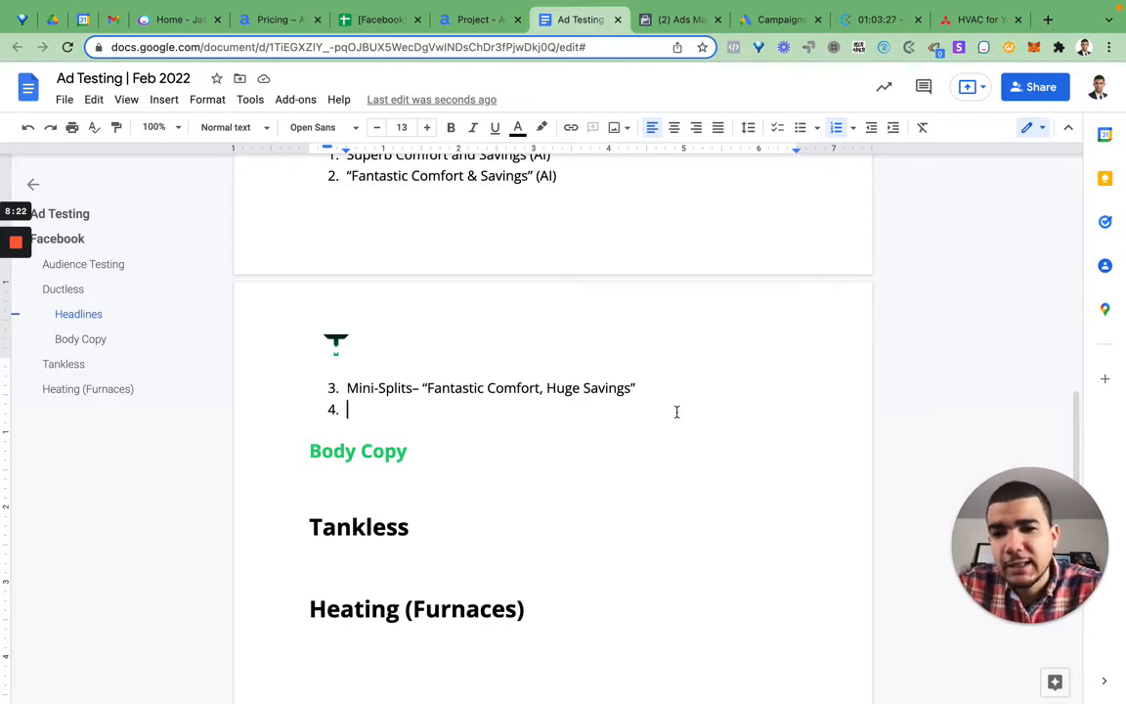
# Step: Replace the dash after "Mini-Splits" in the third headline with a comma
pyautogui.hotkey('shift', 'Left')
pyautogui.keyDown('shift'); pyautogui.click(347, 388); pyautogui.keyUp('shift')
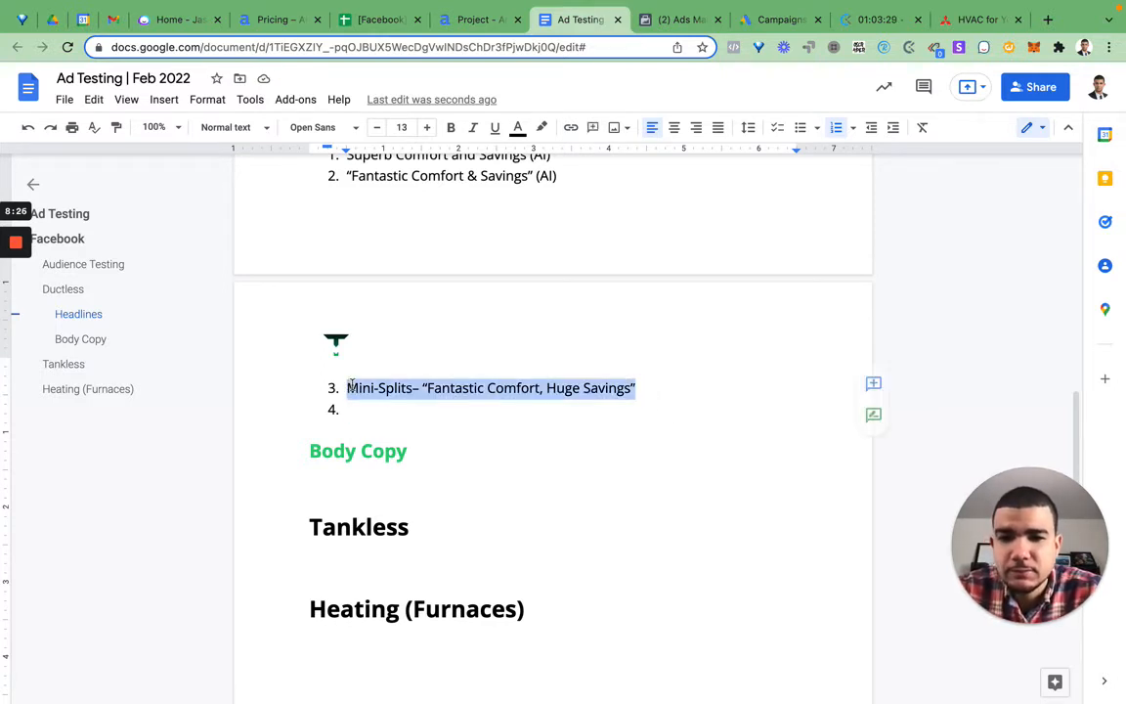
pyautogui.click(419, 390)
pyautogui.press('BackSpace')
pyautogui.write(',')
# Step: Copy the third headline into Anyword as the existing Facebook ad headline and generate five rewrites in the More engaging style
pyautogui.moveTo(347, 388); pyautogui.dragTo(655, 397)
pyautogui.hotkey('ctrl', 'c')
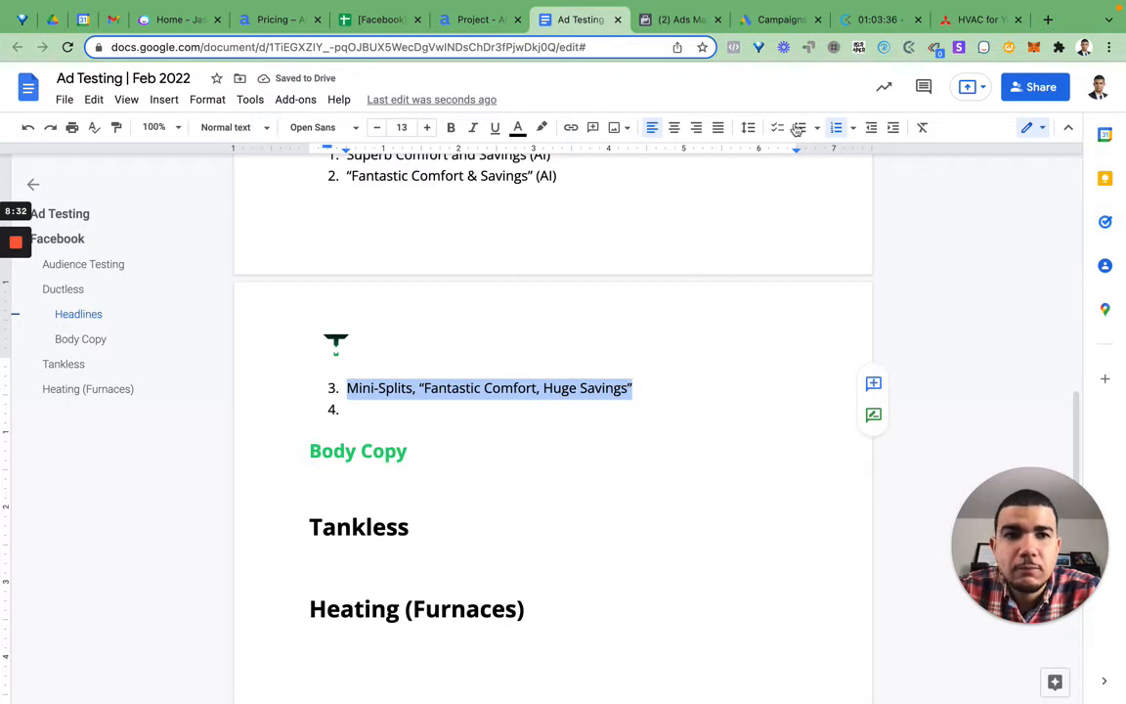
pyautogui.click(473, 20)
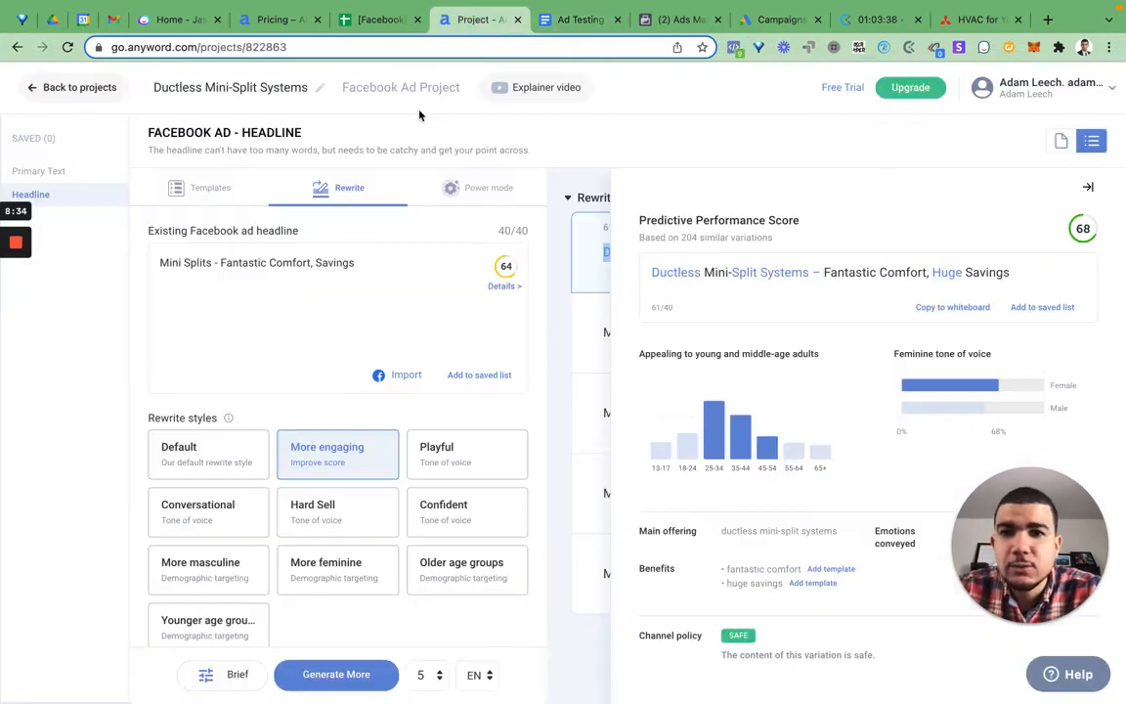
pyautogui.click(289, 297)
pyautogui.hotkey('ctrl', 'a')
pyautogui.hotkey('ctrl', 'v')
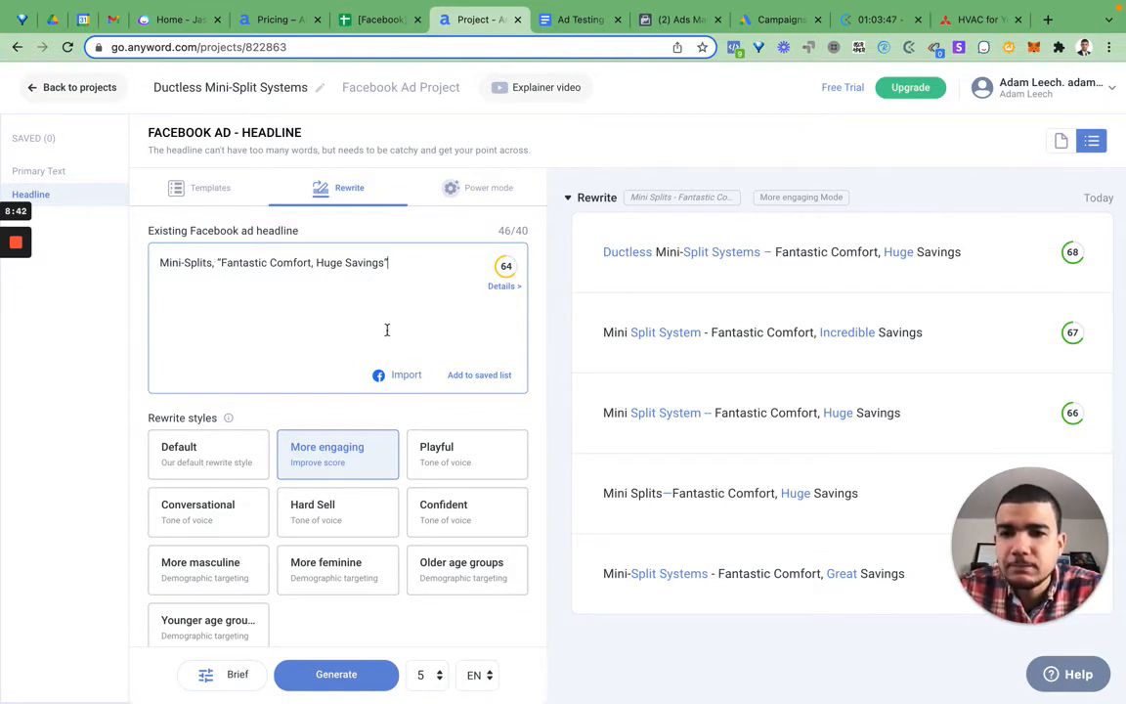
pyautogui.click(359, 665)
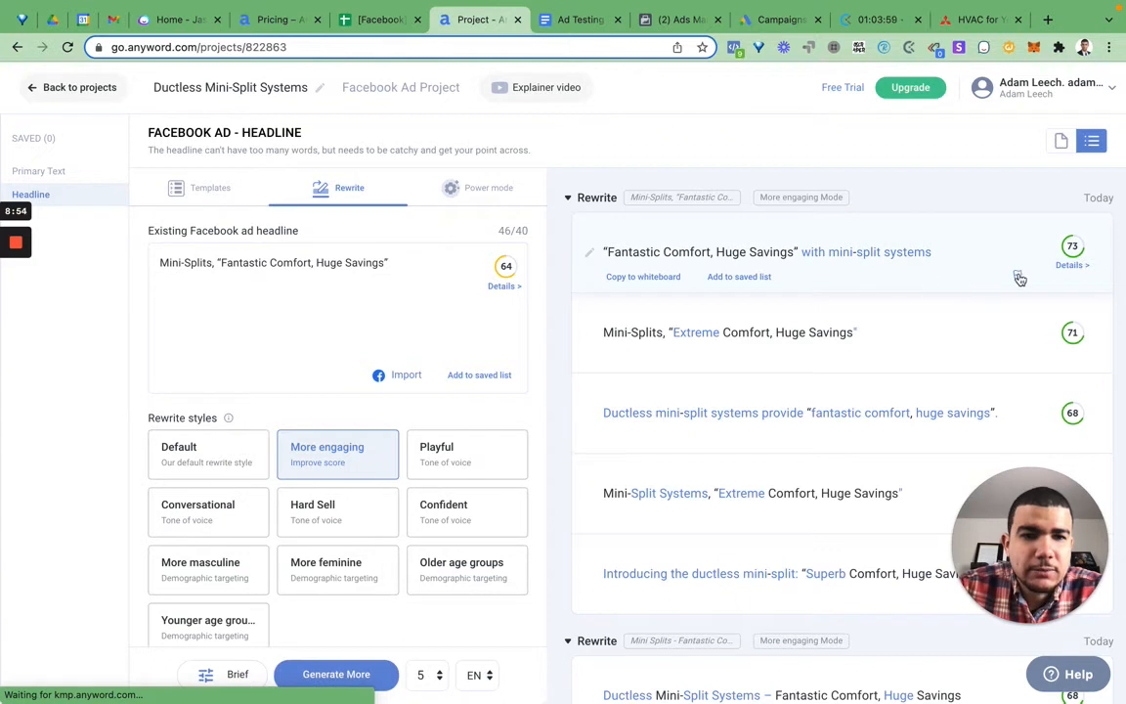
# Step: Open the performance details of the rewrite “Fantastic Comfort, Huge Savings” with mini-split systems and copy its text
pyautogui.click(1070, 265)
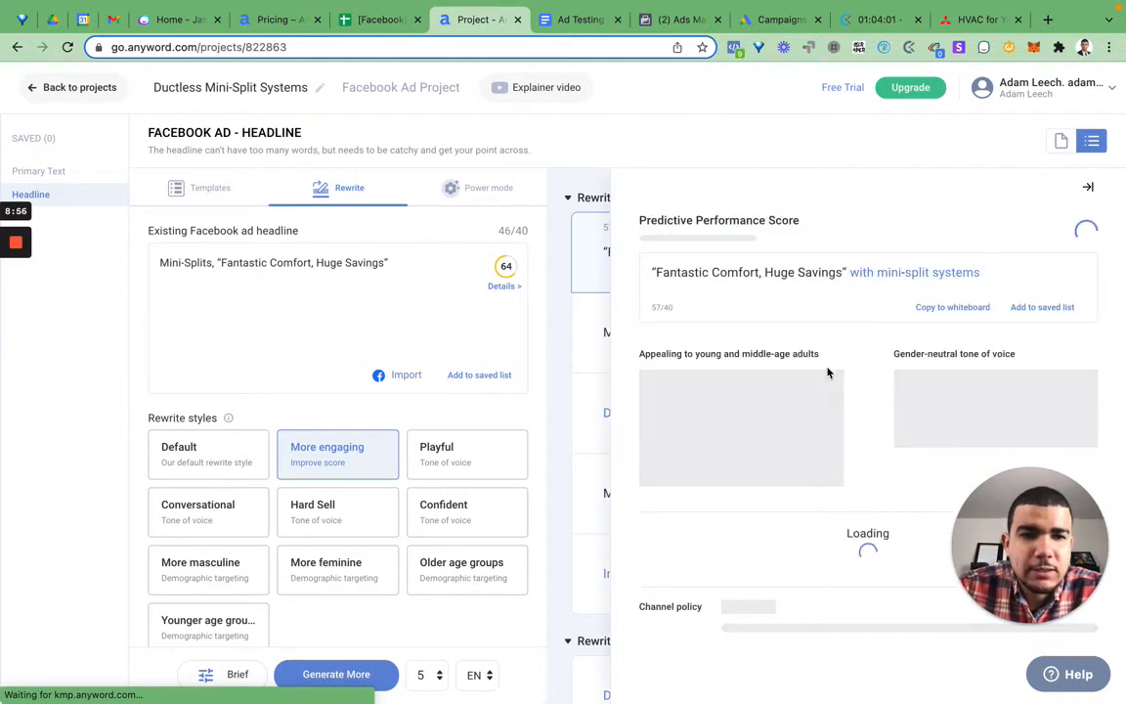
pyautogui.moveTo(995, 518); pyautogui.dragTo(60, 518)
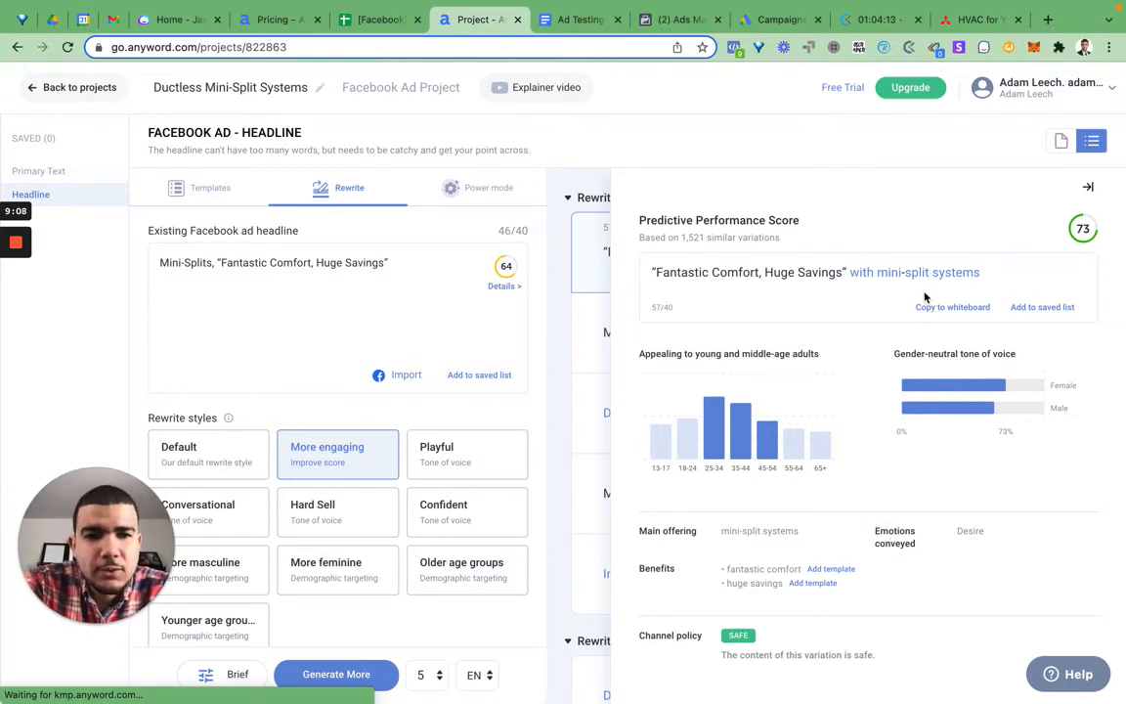
pyautogui.click(978, 275)
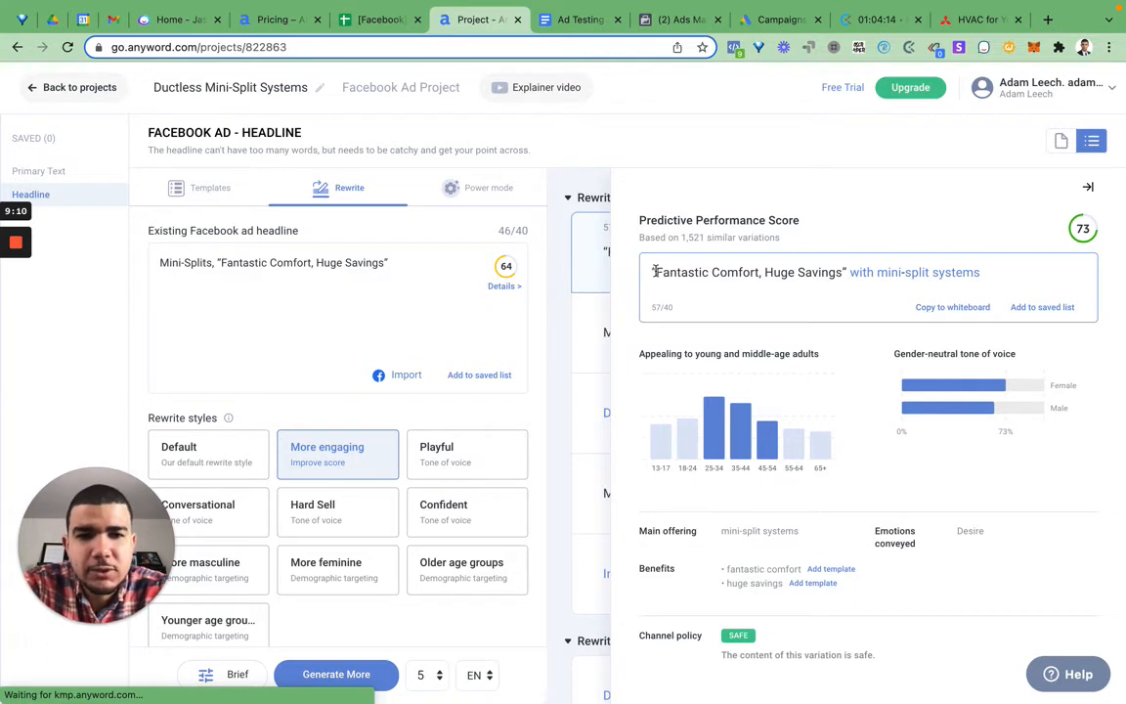
pyautogui.tripleClick(981, 273)
pyautogui.press('super+c')
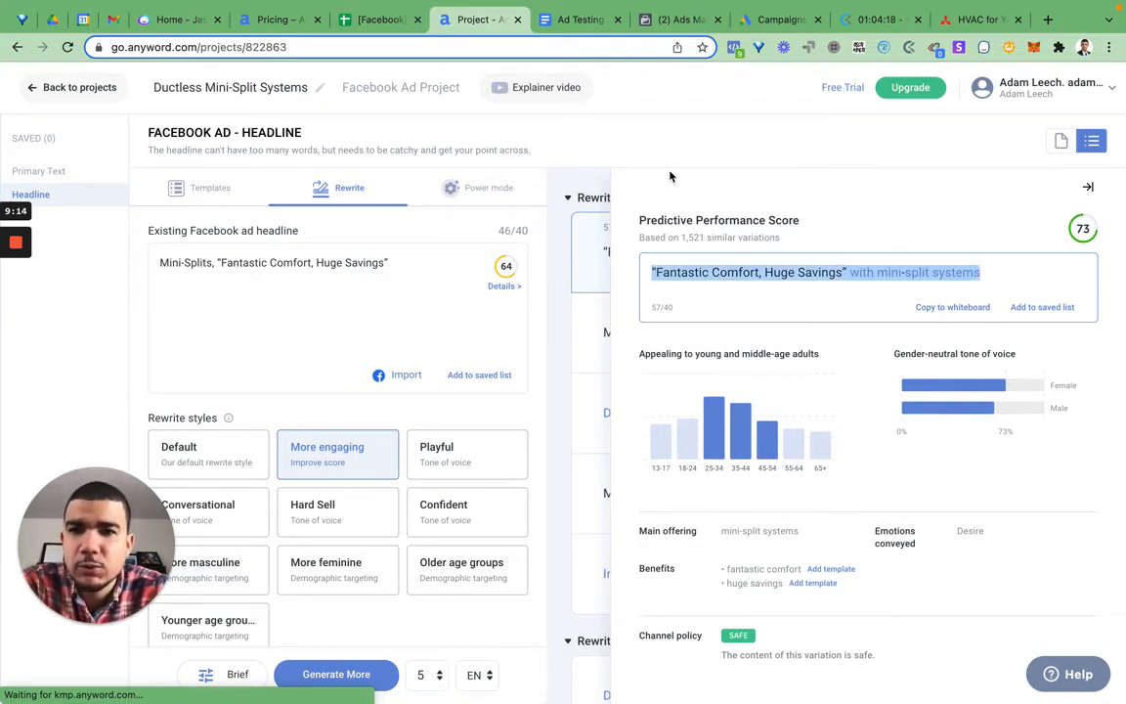
# Step: Switch to the Ad Testing document and paste the copied rewrite as the fourth headline, tagged "(AI)"
pyautogui.click(552, 22)
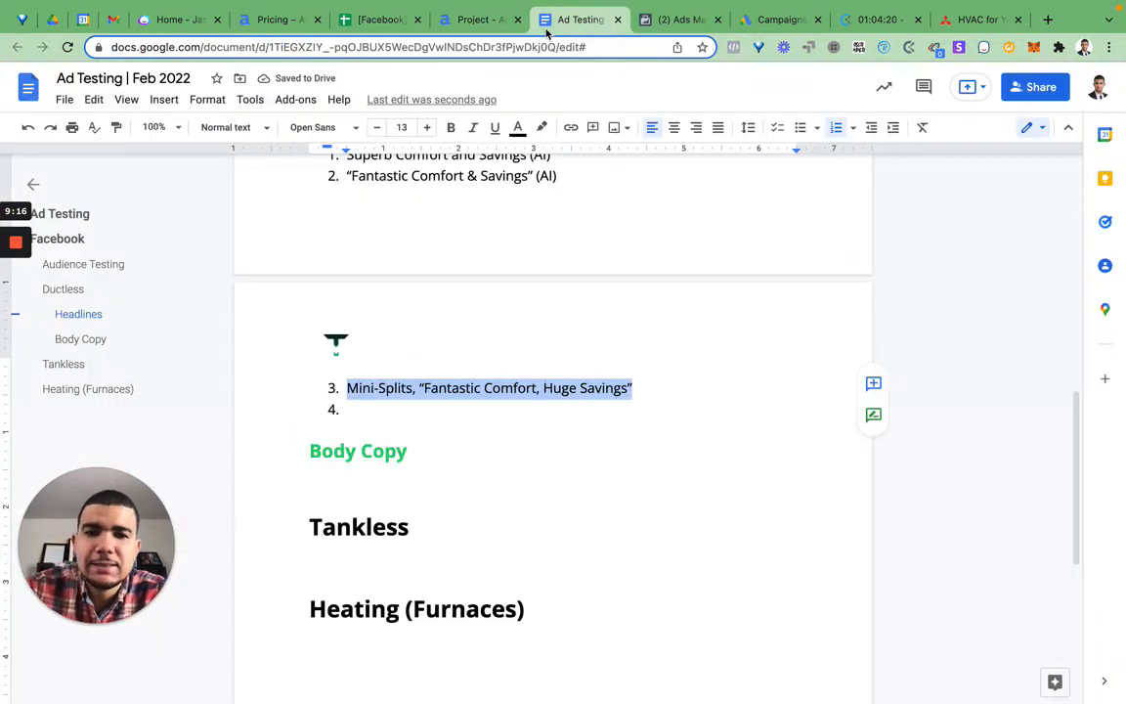
pyautogui.click(642, 380)
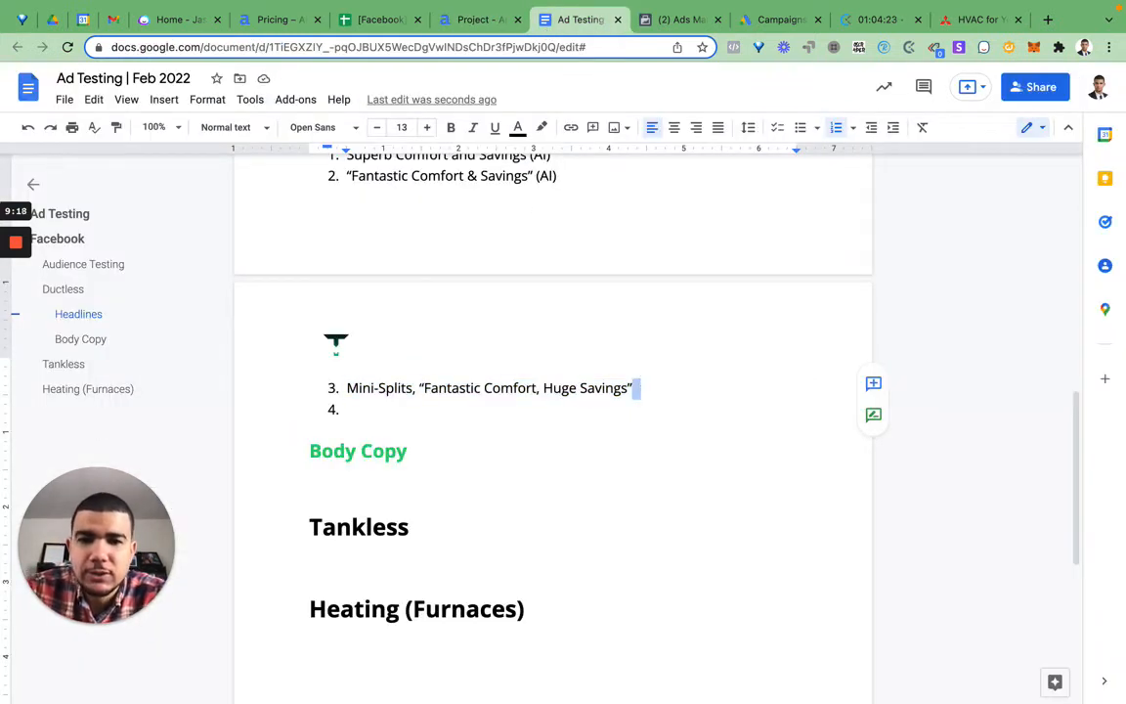
pyautogui.press('Return')
pyautogui.press('super+v')
pyautogui.write('(AI')
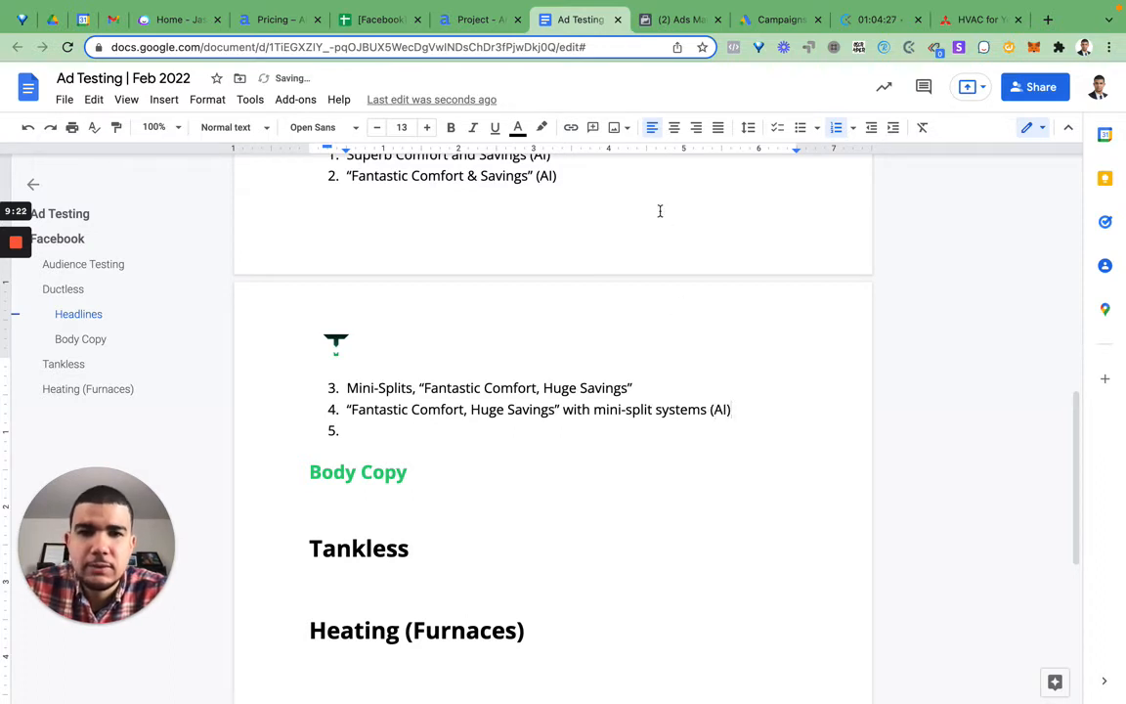
# Step: Return to Anyword and replace the existing Facebook ad headline with "Proudly Serving Maryland For 10 Years"
pyautogui.click(476, 23)
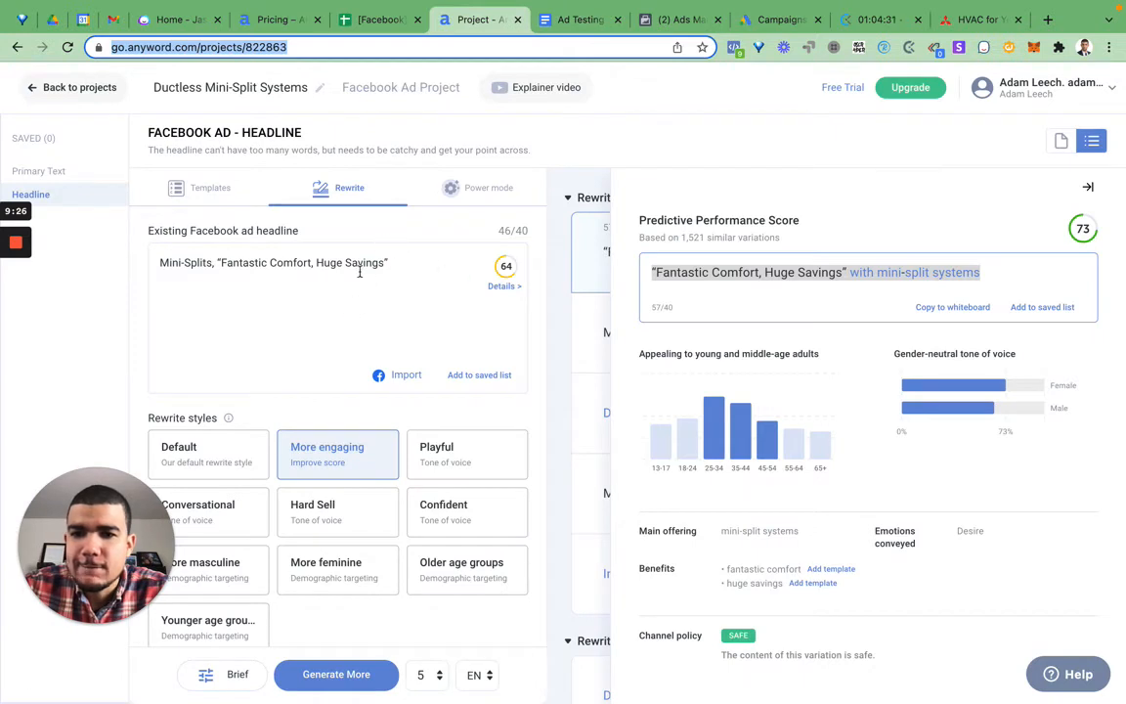
pyautogui.click(315, 263)
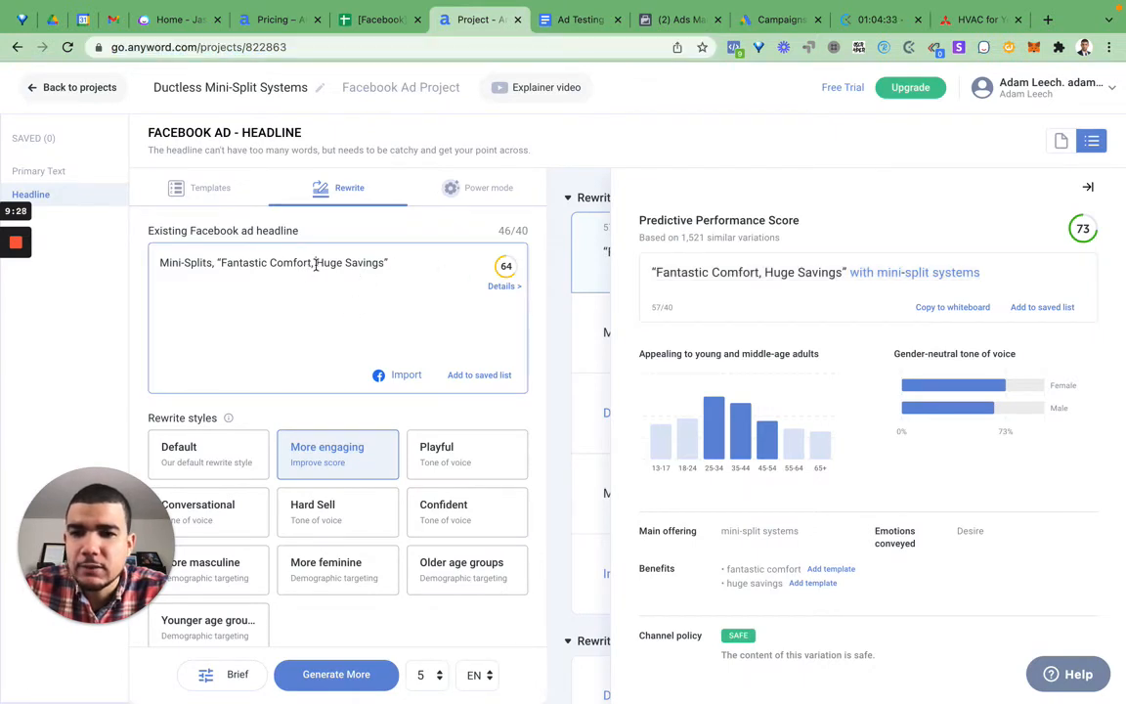
pyautogui.moveTo(368, 265); pyautogui.dragTo(378, 265)
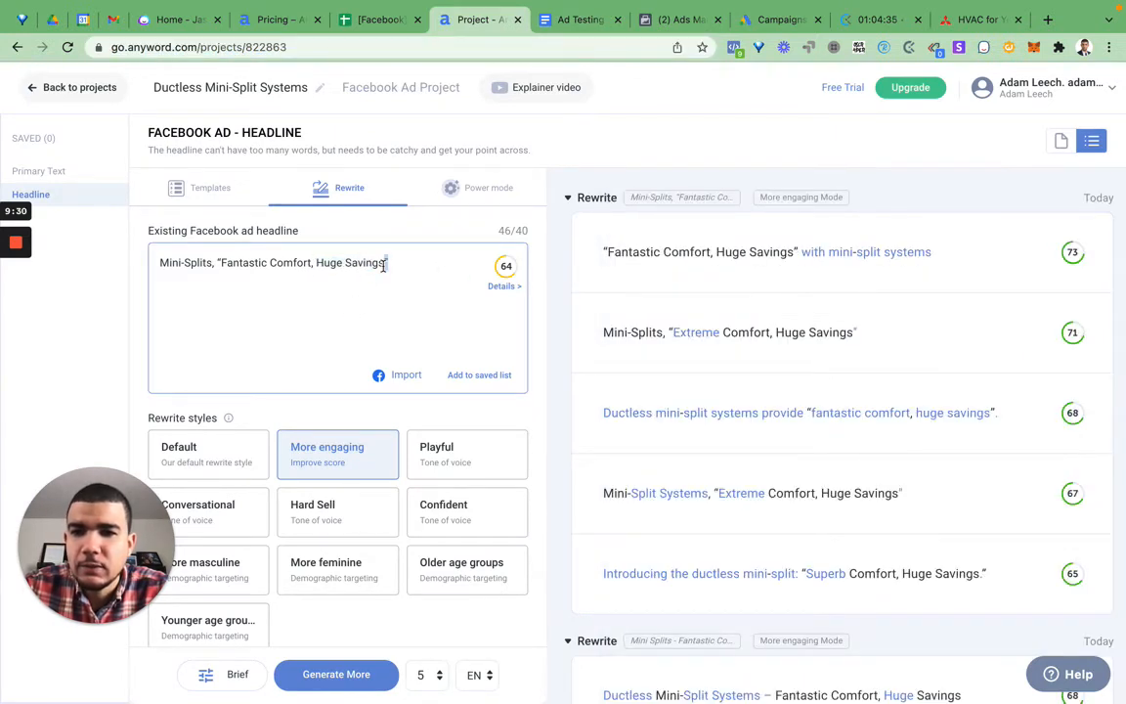
pyautogui.tripleClick(384, 266)
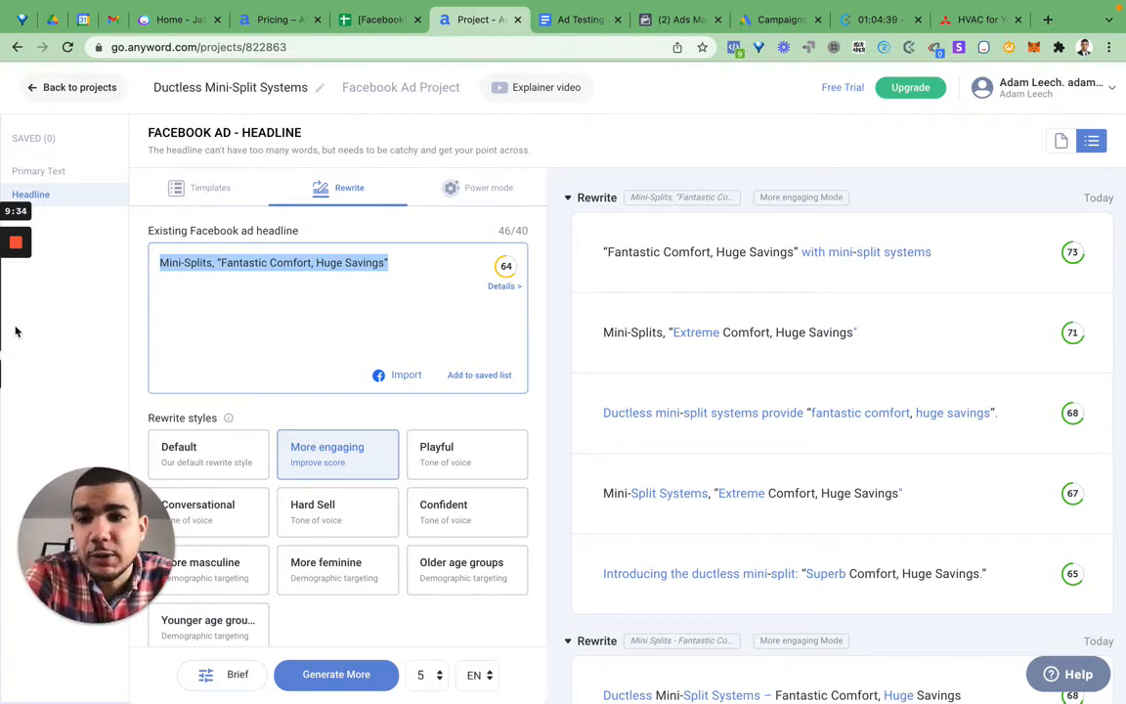
pyautogui.moveTo(14, 258)
pyautogui.write('Proudly Serving Maryland For 10 Years')
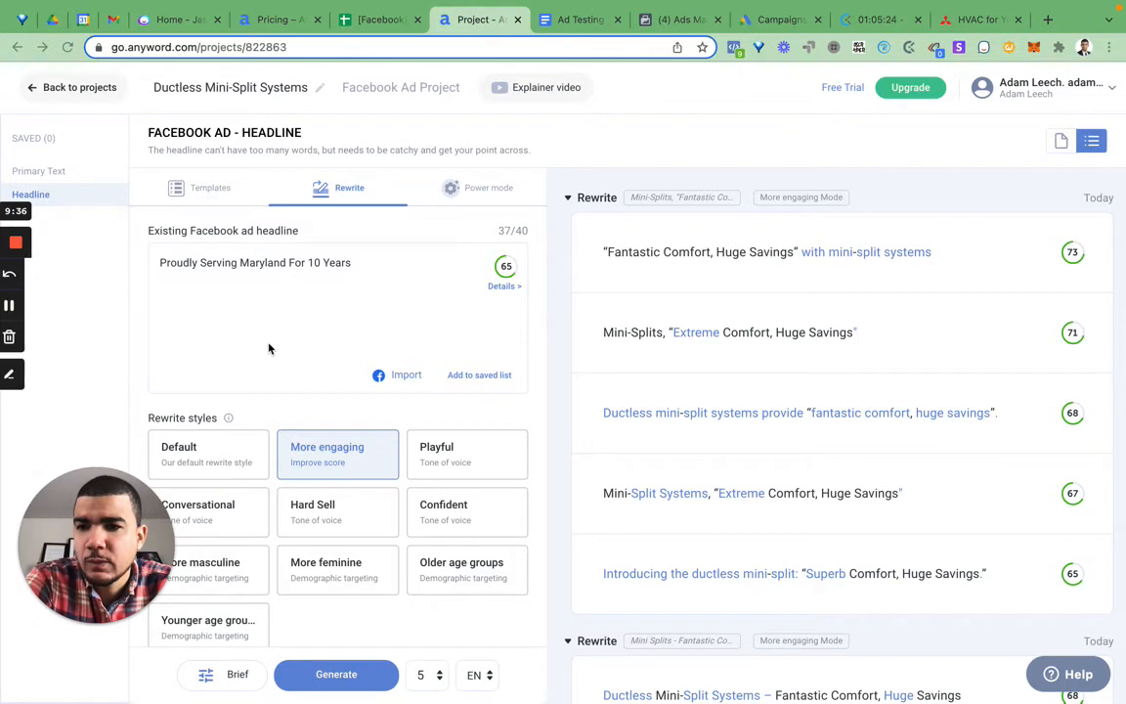
pyautogui.click(203, 276)
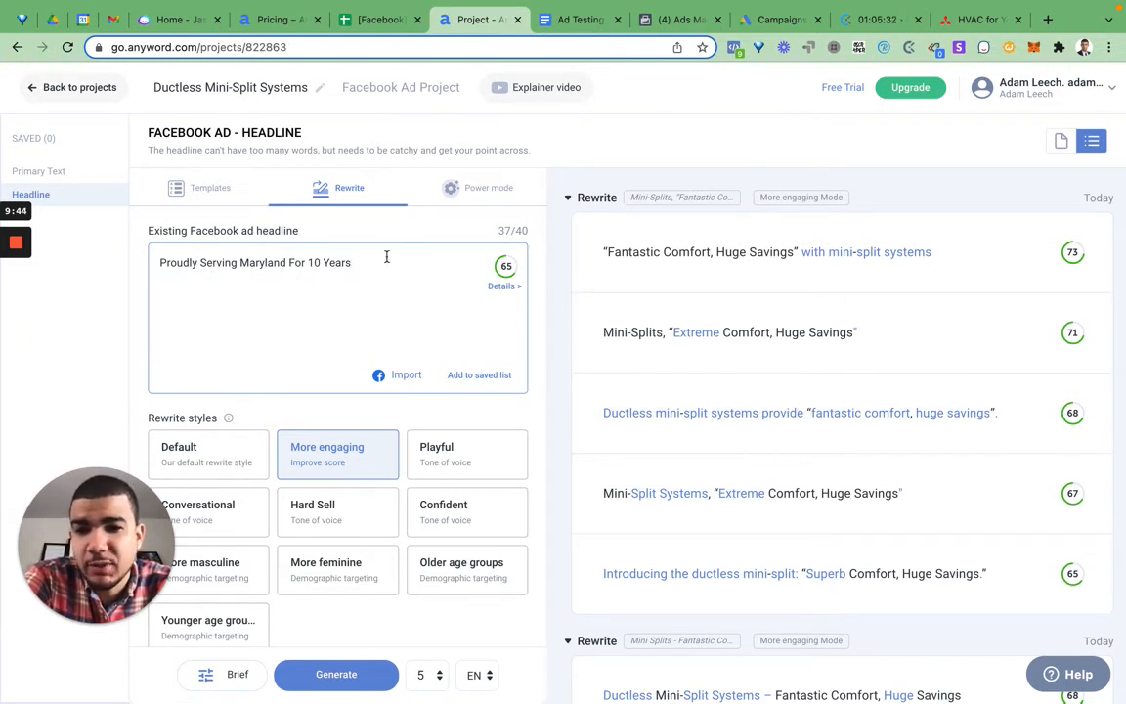
# Step: View the Maryland headline's predictive performance details, generate rewrites in the More engaging style and close the details
pyautogui.click(493, 287)
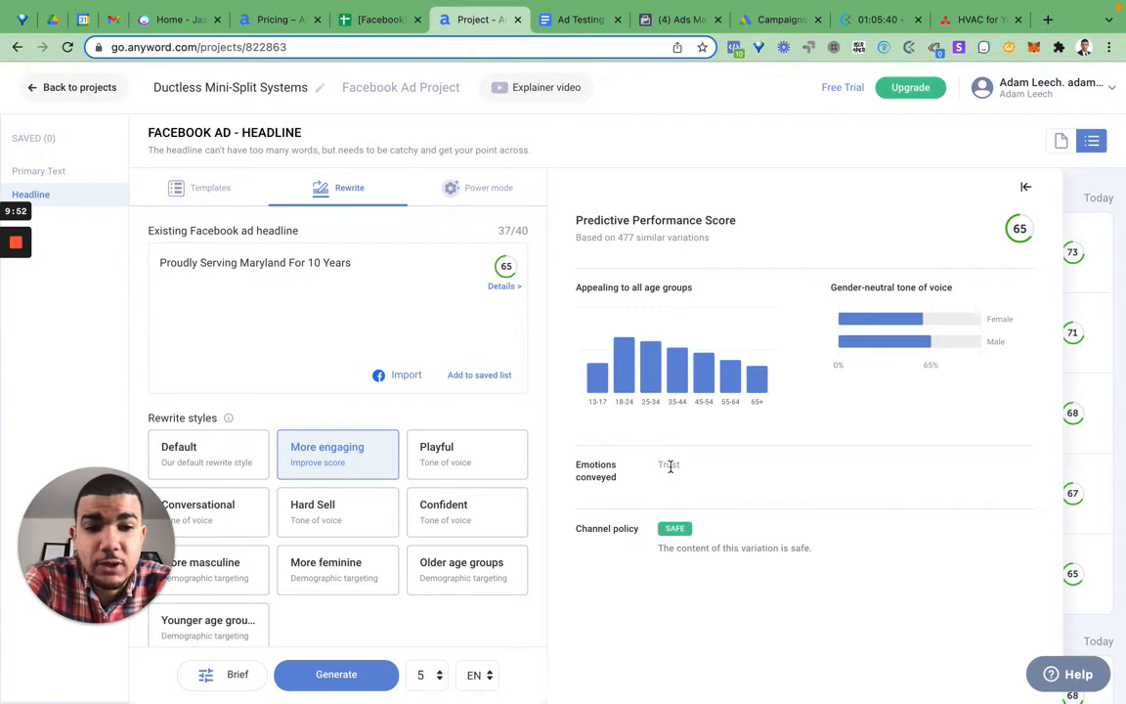
pyautogui.click(336, 673)
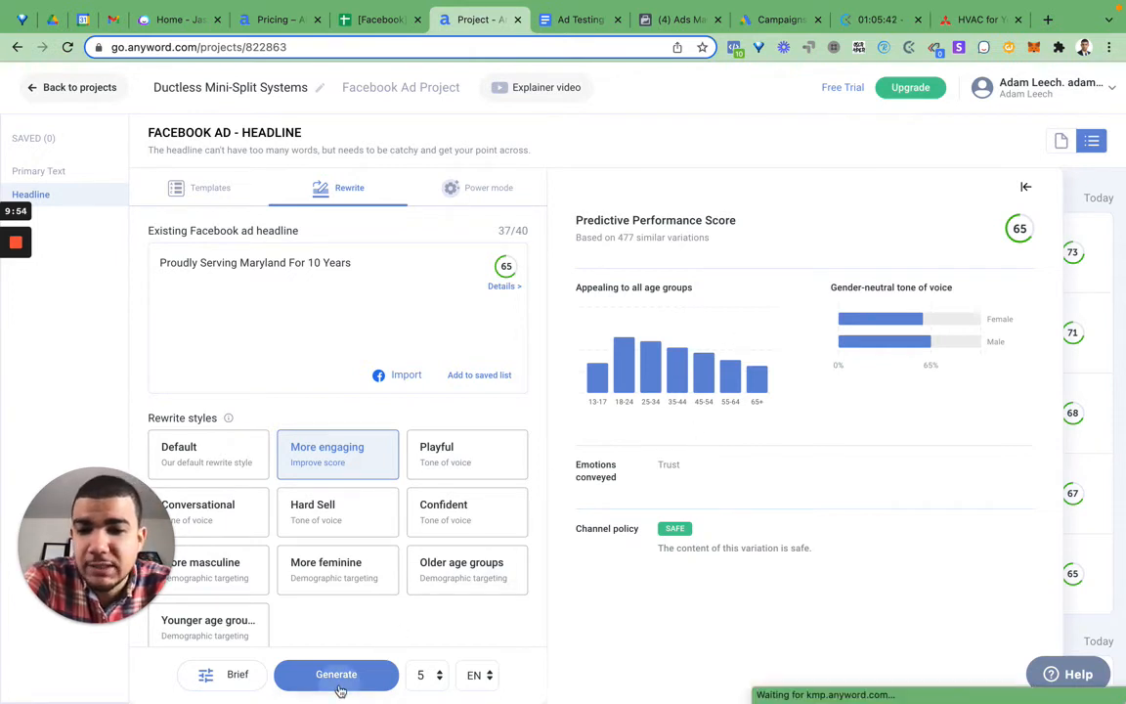
pyautogui.click(1025, 187)
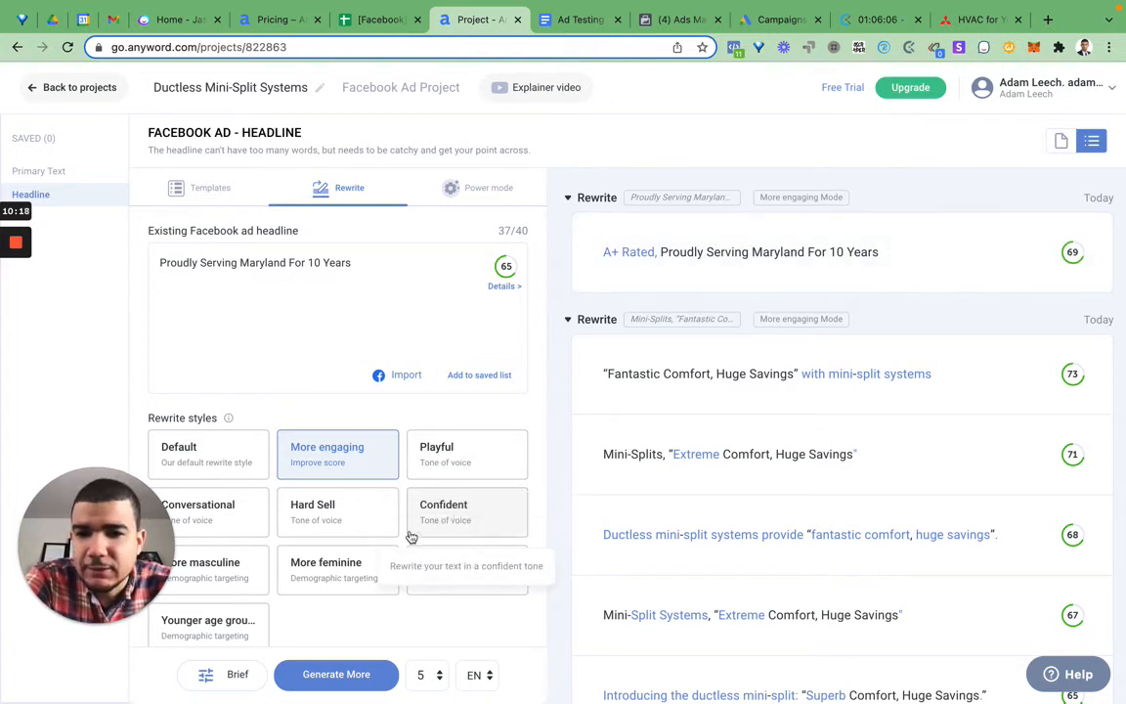
# Step: Generate rewrites of "Proudly Serving Maryland For 10 Years" in the More masculine style
pyautogui.click(215, 567)
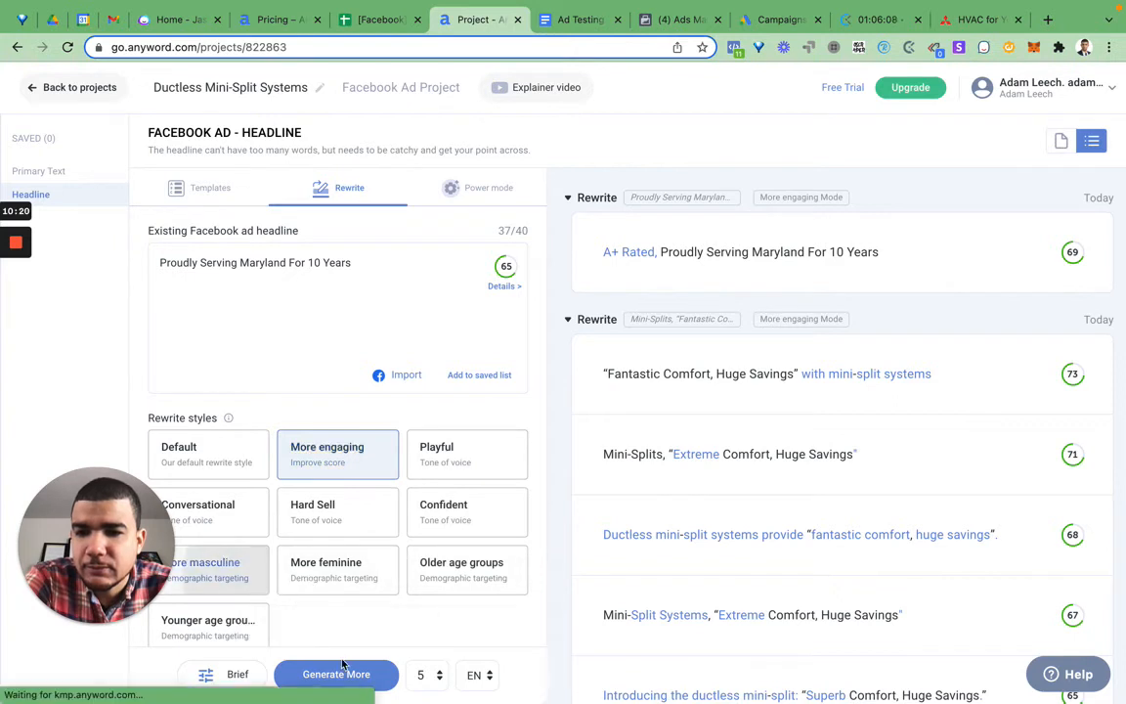
pyautogui.click(347, 673)
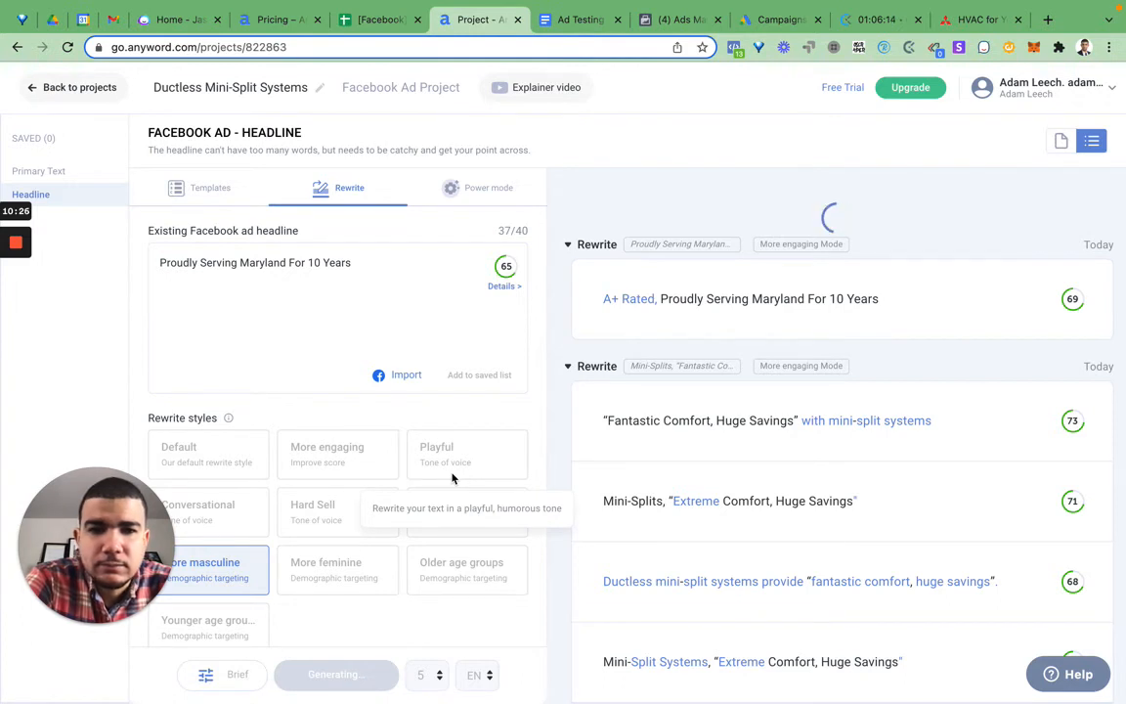
pyautogui.moveTo(607, 300)
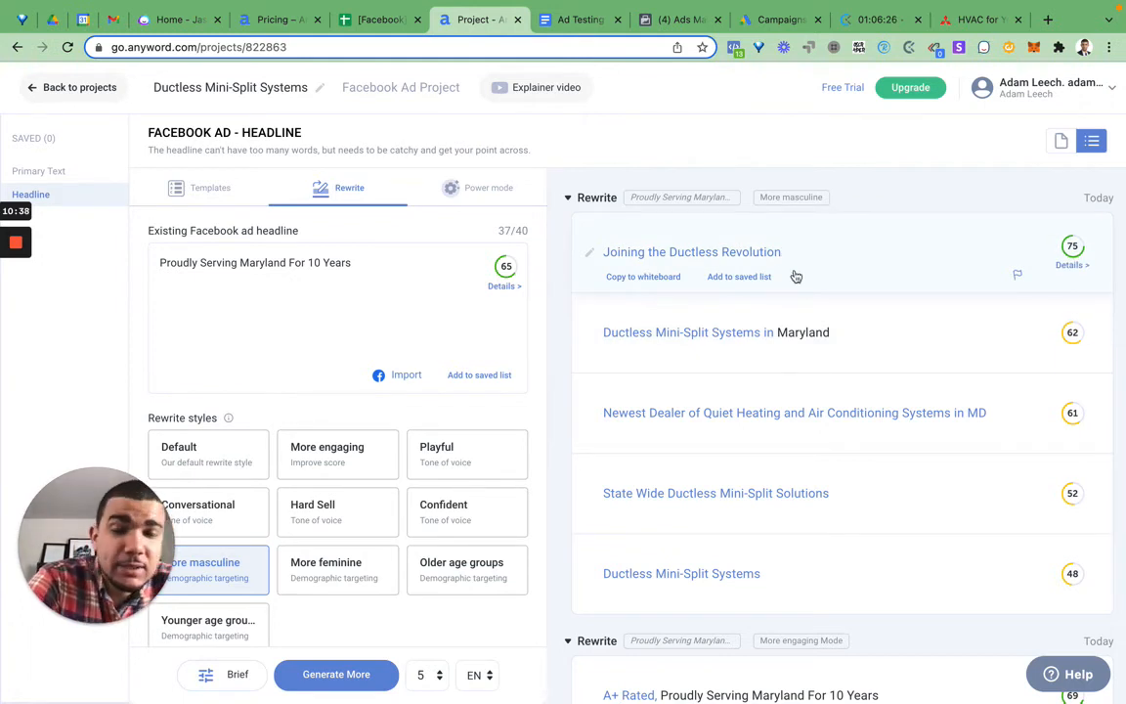
# Step: Open the performance details of the rewrite "Joining the Ductless Revolution" and copy its text
pyautogui.click(607, 254)
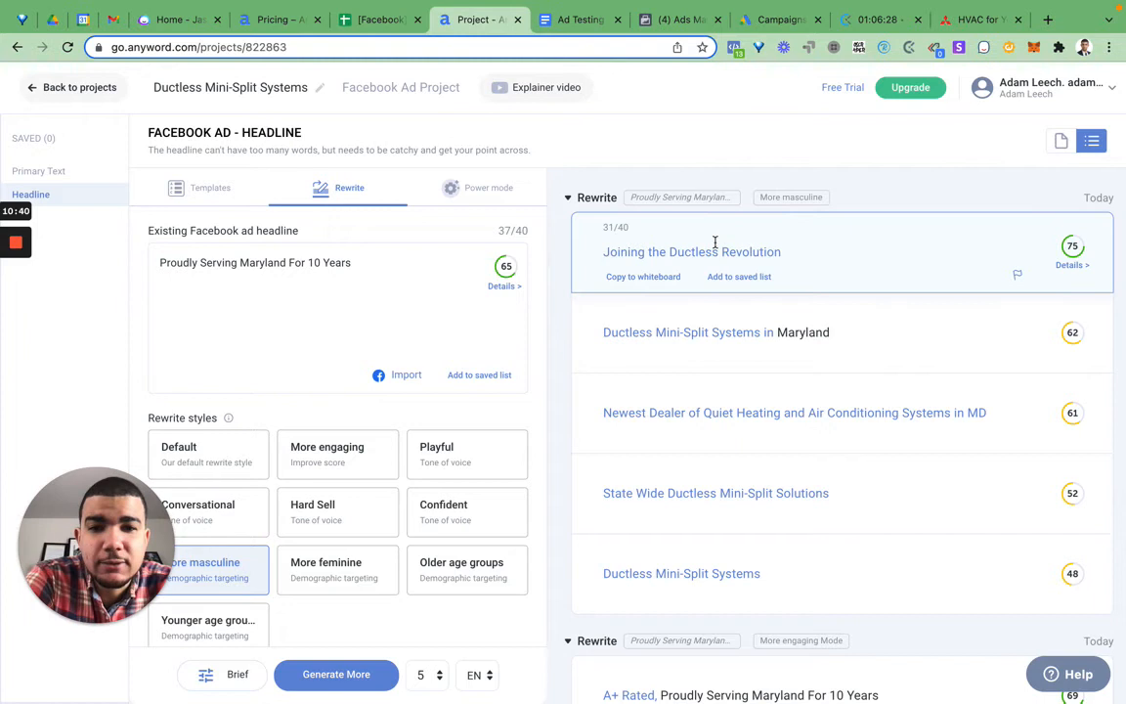
pyautogui.click(784, 252)
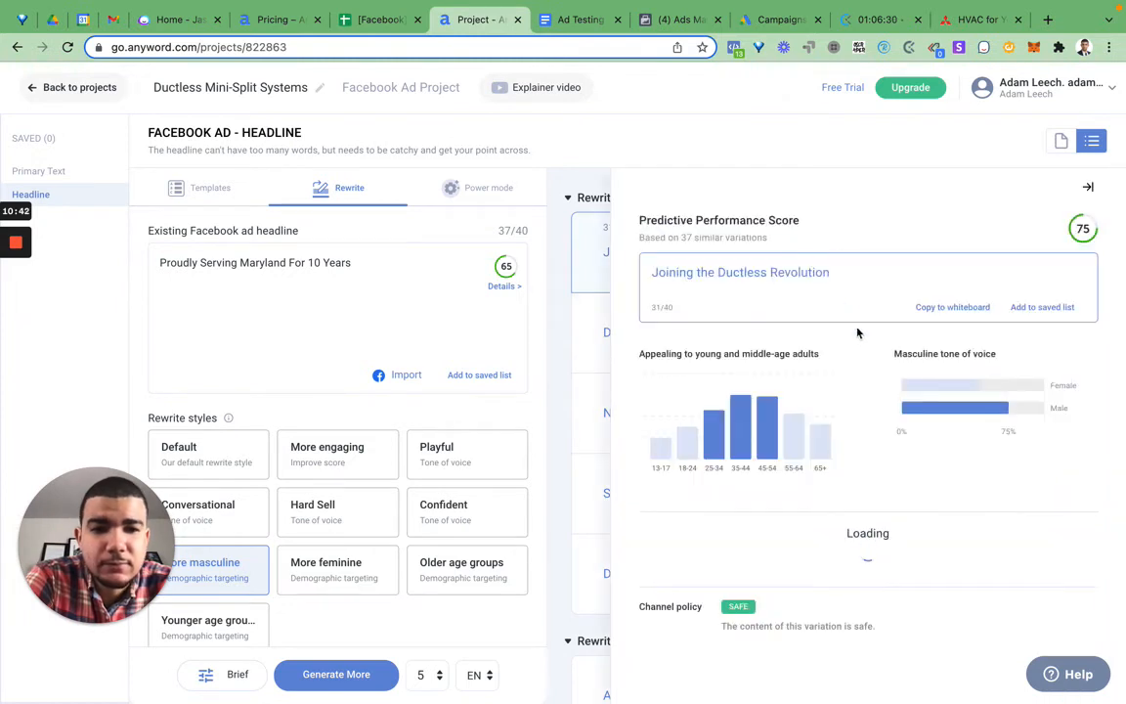
pyautogui.moveTo(837, 274); pyautogui.dragTo(649, 284)
pyautogui.hotkey('ctrl', 'c')
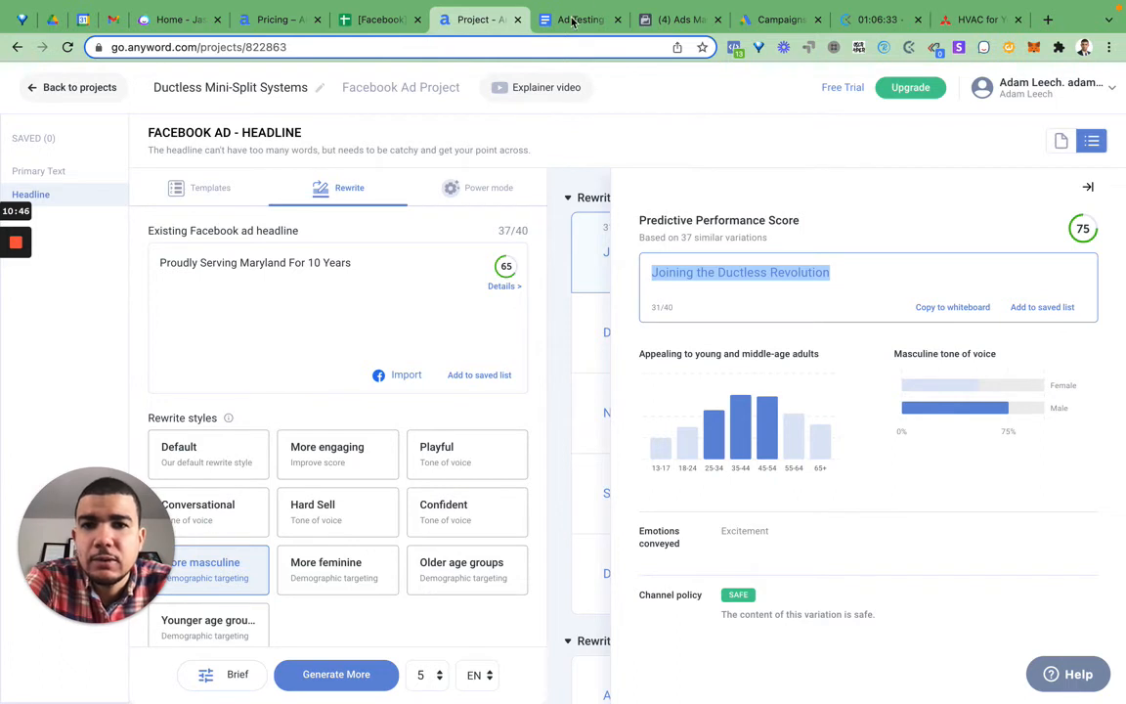
# Step: Switch to the Ad Testing document and paste the copied rewrite as the fifth headline, tagged "(AI)"
pyautogui.click(533, 19)
pyautogui.click(433, 422)
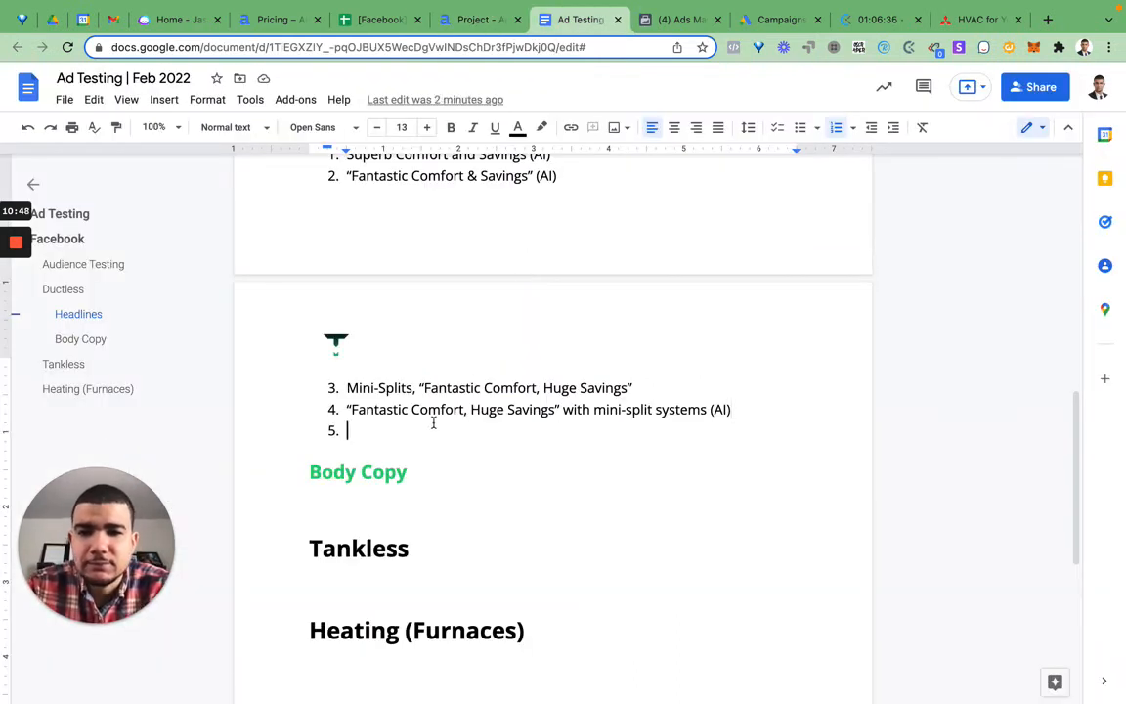
pyautogui.hotkey('ctrl', 'v')
pyautogui.write('(')
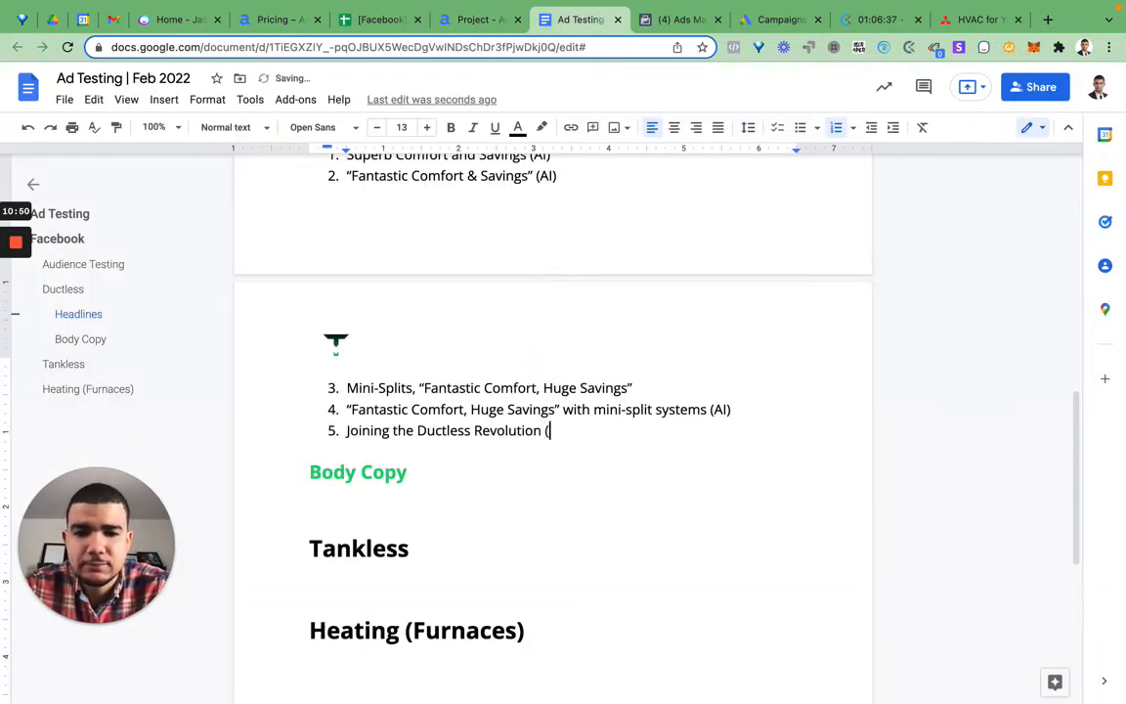
pyautogui.write('AI)')
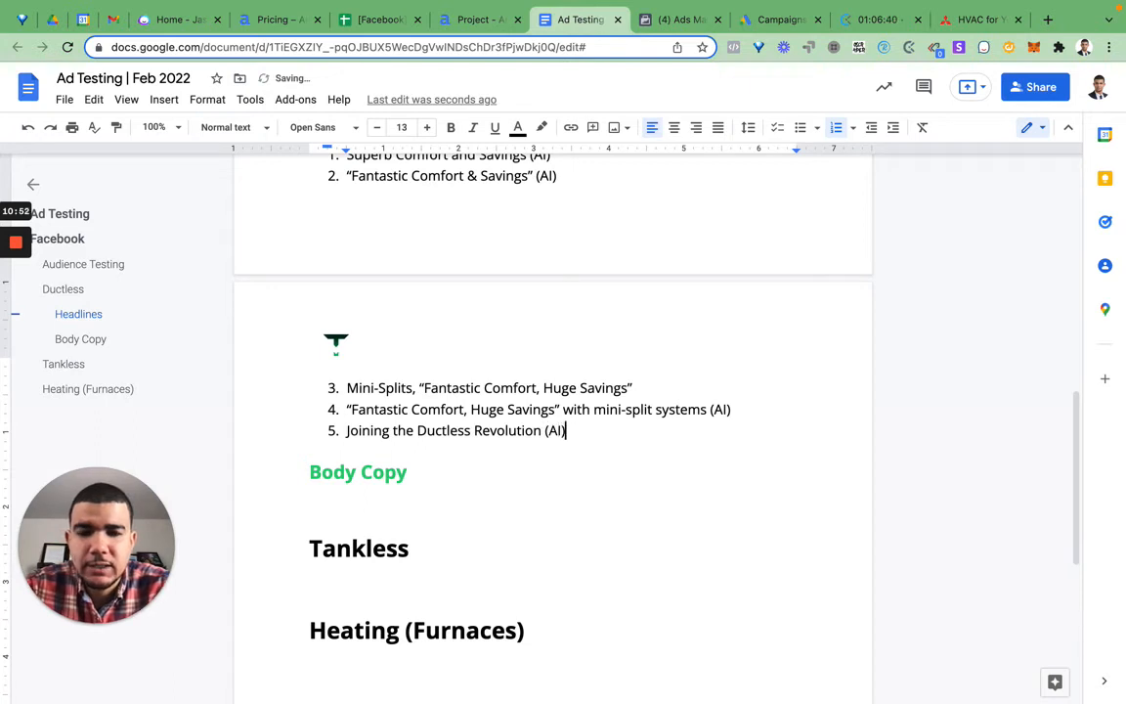
# Step: Return to Anyword, close the rewrite's performance details and generate rewrites of the Maryland headline in the Conversational style
pyautogui.click(474, 19)
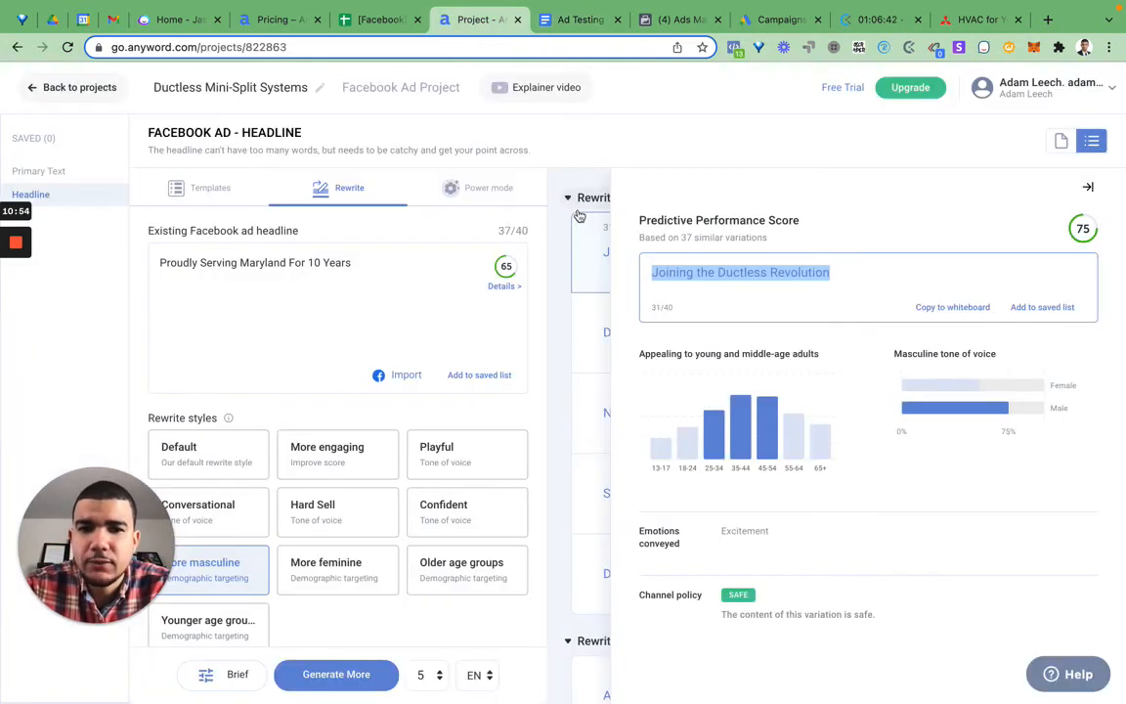
pyautogui.click(1088, 186)
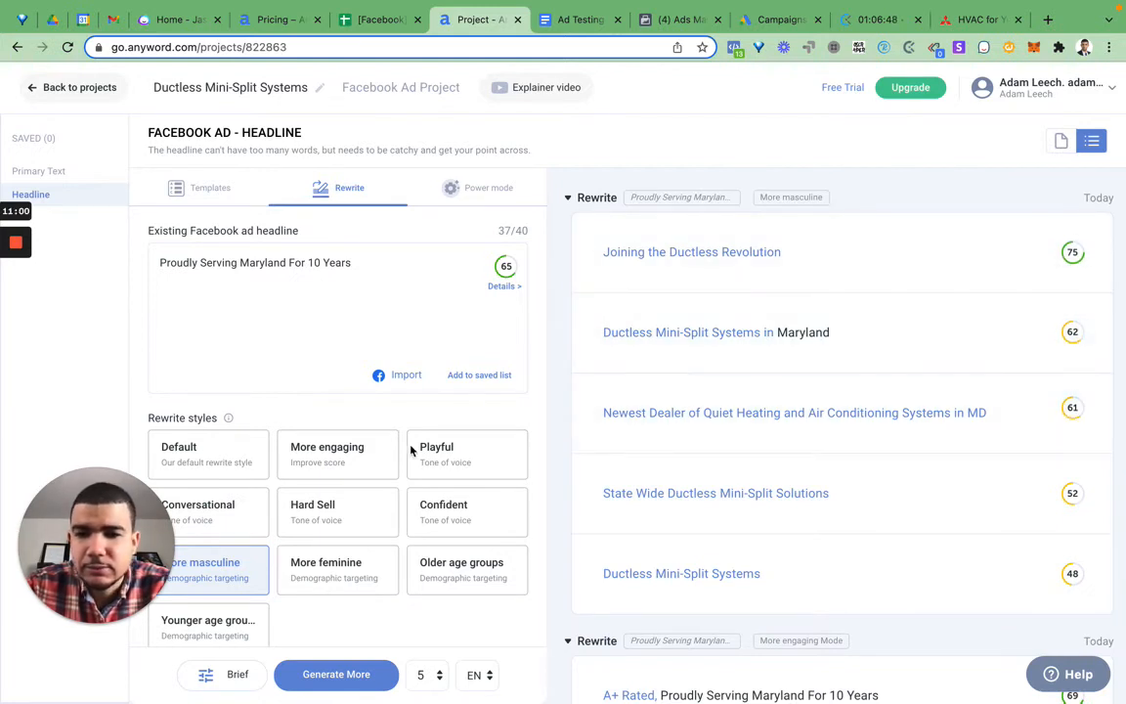
pyautogui.click(245, 519)
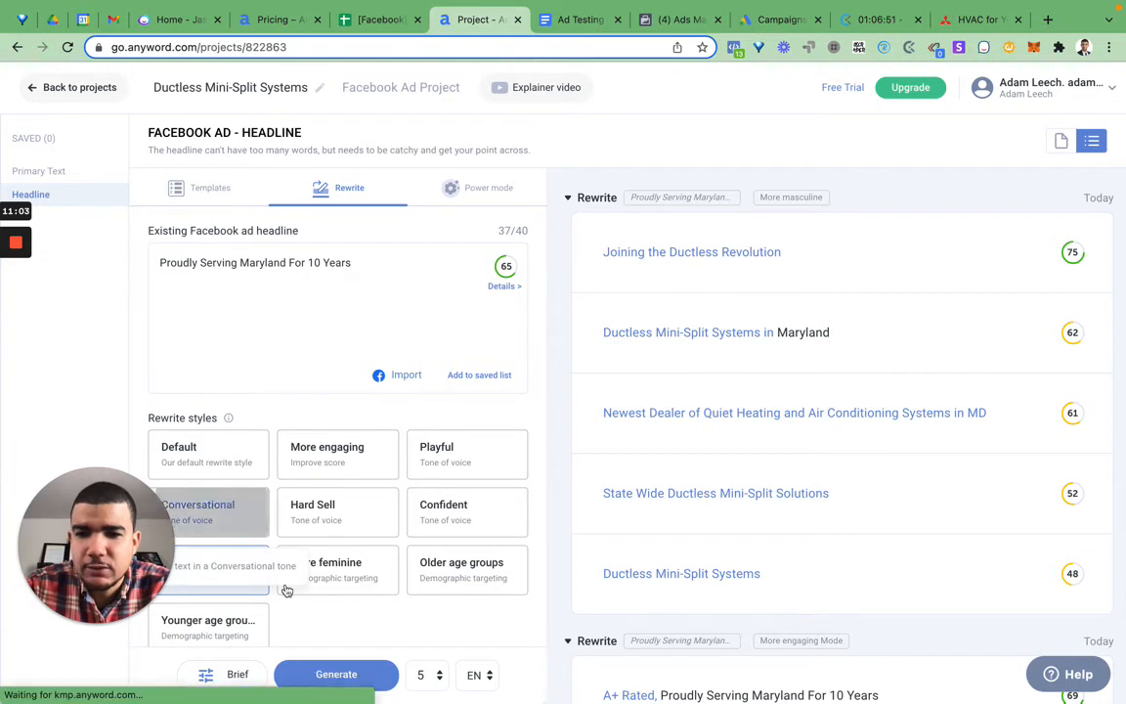
pyautogui.click(335, 673)
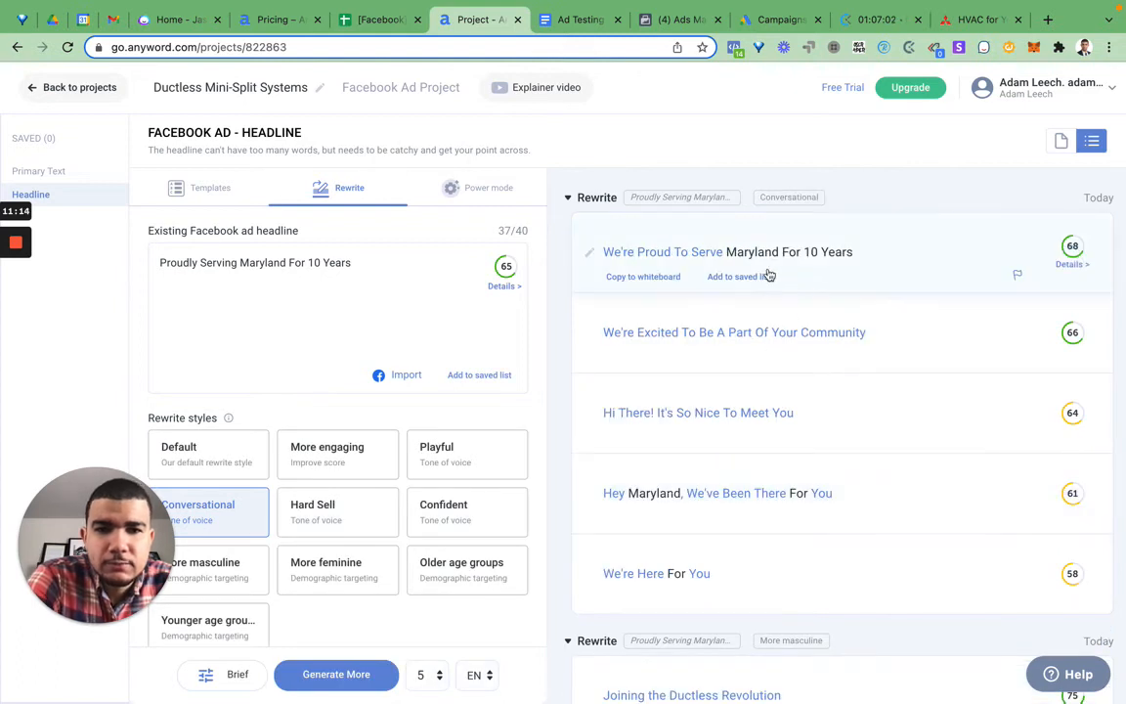
# Step: Examine the predictive performance details of "We're Proud To Serve Maryland For 10 Years" and close them
pyautogui.click(1072, 265)
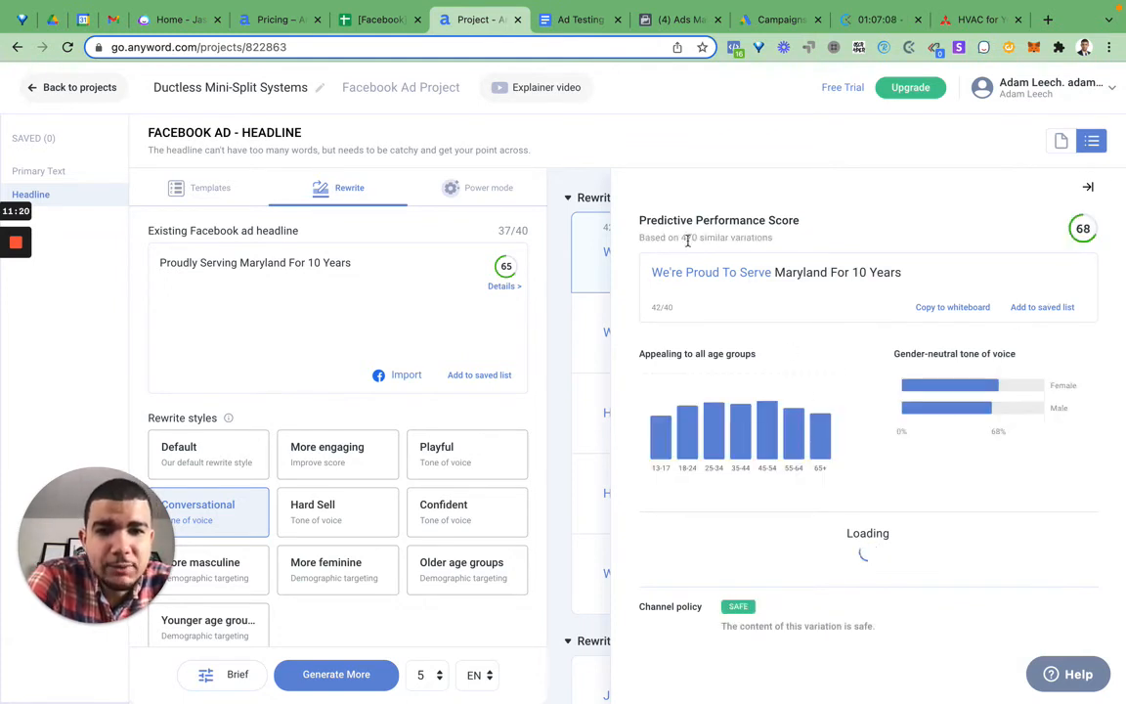
pyautogui.moveTo(684, 238); pyautogui.dragTo(639, 238)
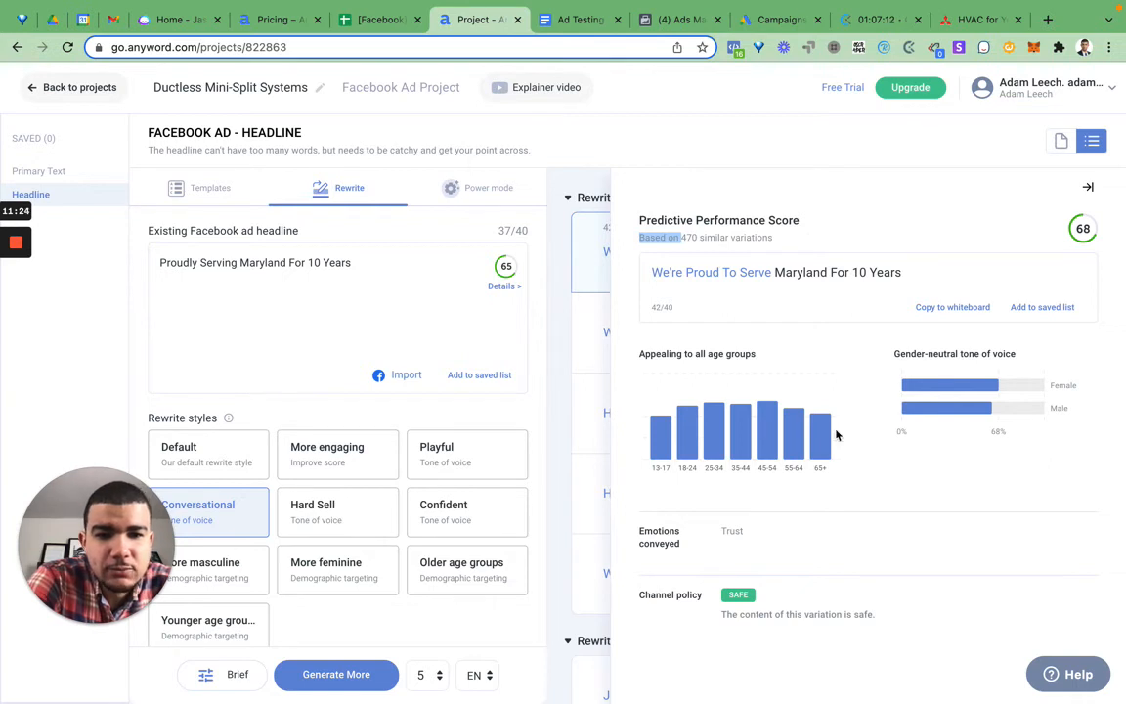
pyautogui.click(1087, 190)
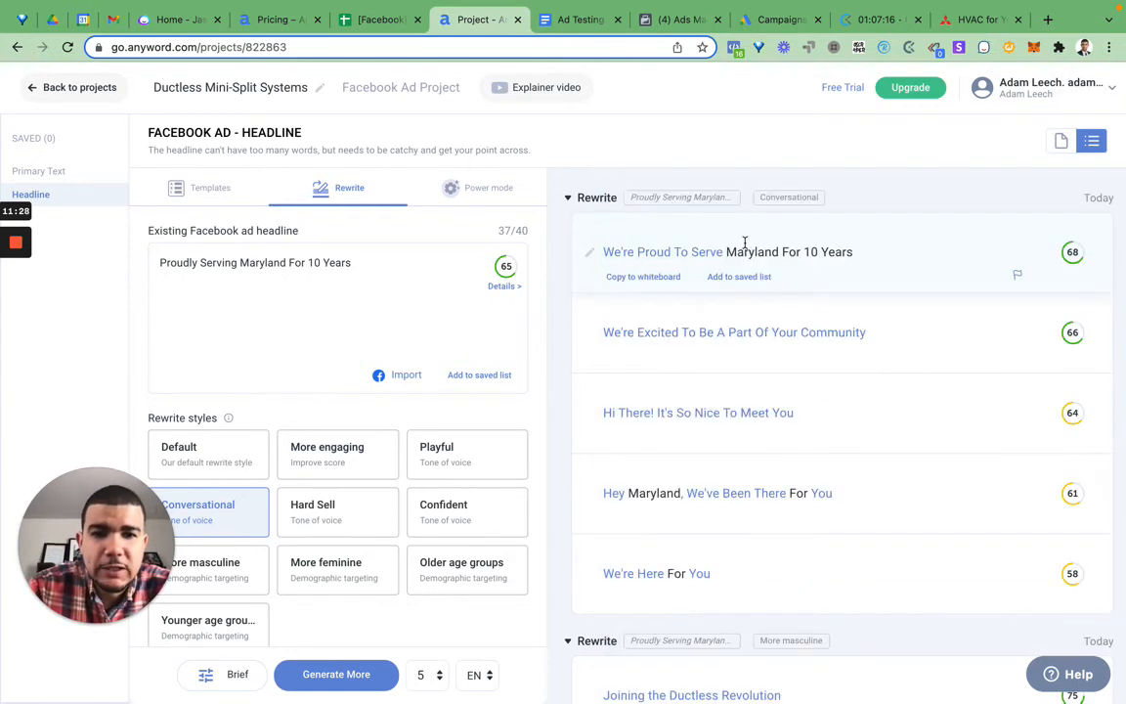
# Step: Copy "We're Proud To Serve Maryland For 10 Years" into the Ad Testing document as the sixth headline, tagged "(AI)"
pyautogui.moveTo(846, 246); pyautogui.dragTo(590, 262)
pyautogui.press('super+c')
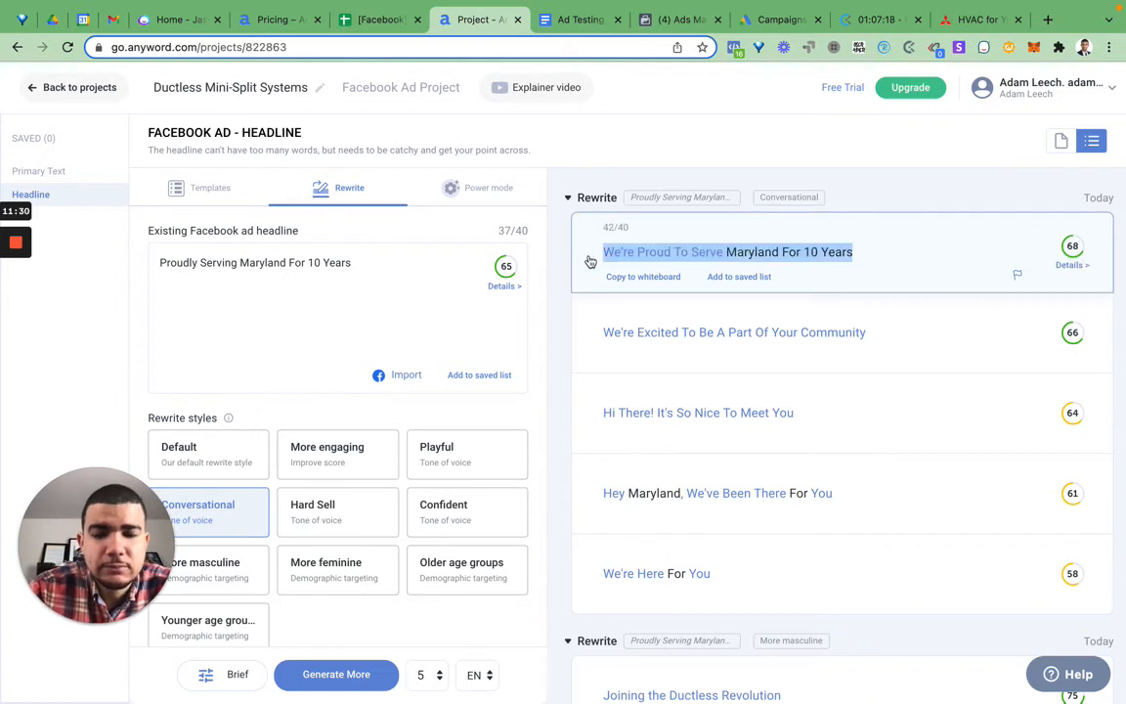
pyautogui.click(577, 20)
pyautogui.doubleClick(574, 430)
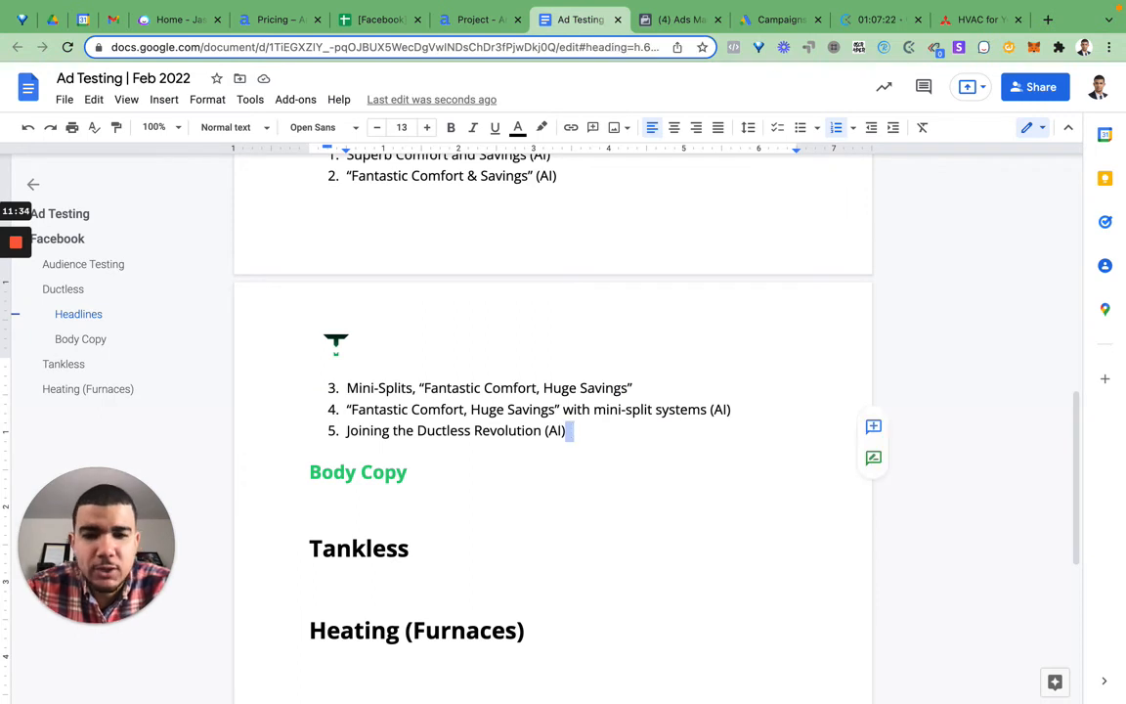
pyautogui.press('Return')
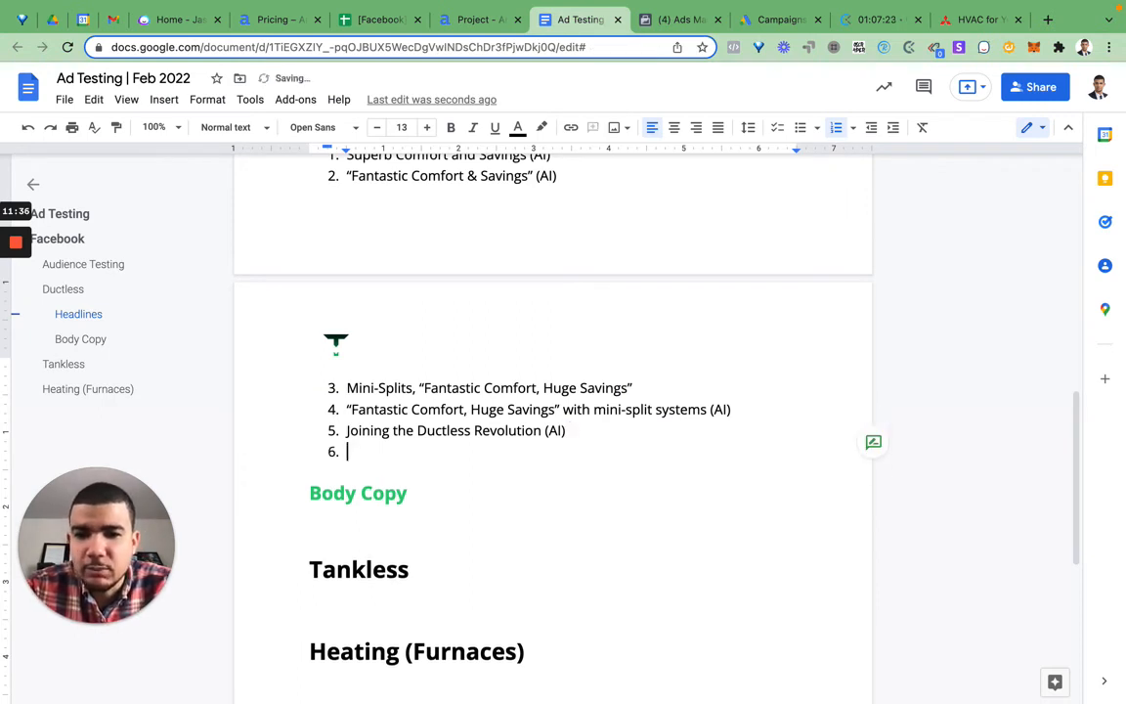
pyautogui.press('super+v')
pyautogui.write('(AI)')
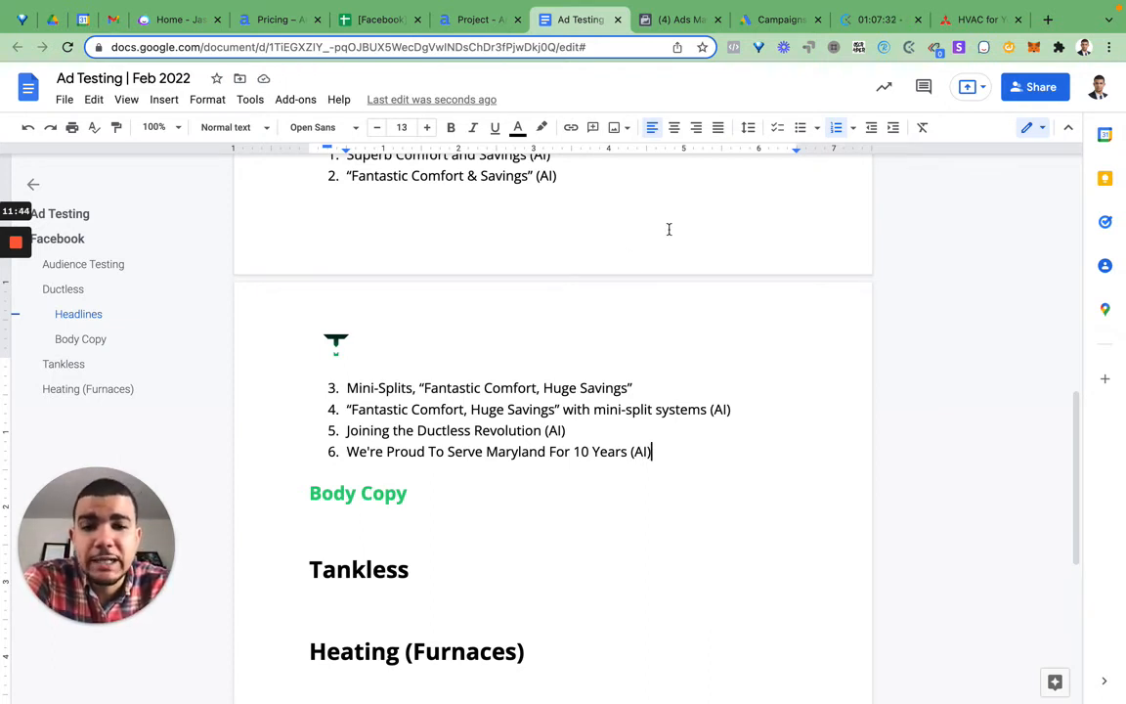
# Step: Check the ad sets in Facebook Ads Manager, return to the Ad Testing document and add an empty seventh headline item above Body Copy
pyautogui.click(681, 19)
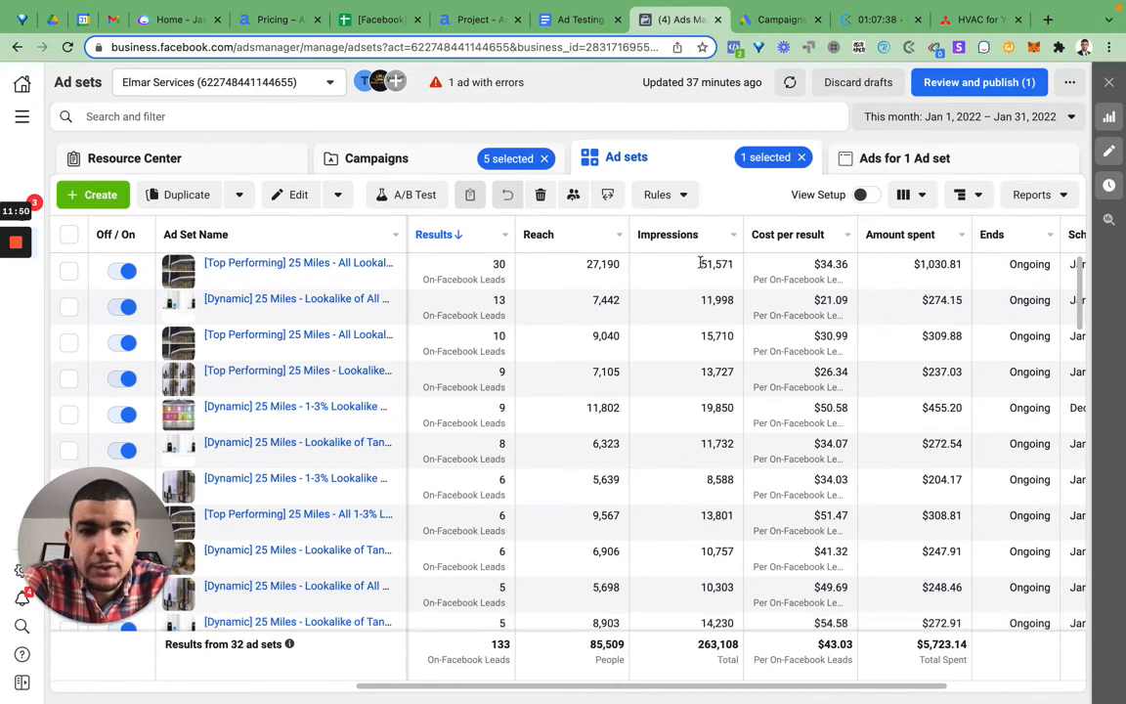
pyautogui.click(590, 27)
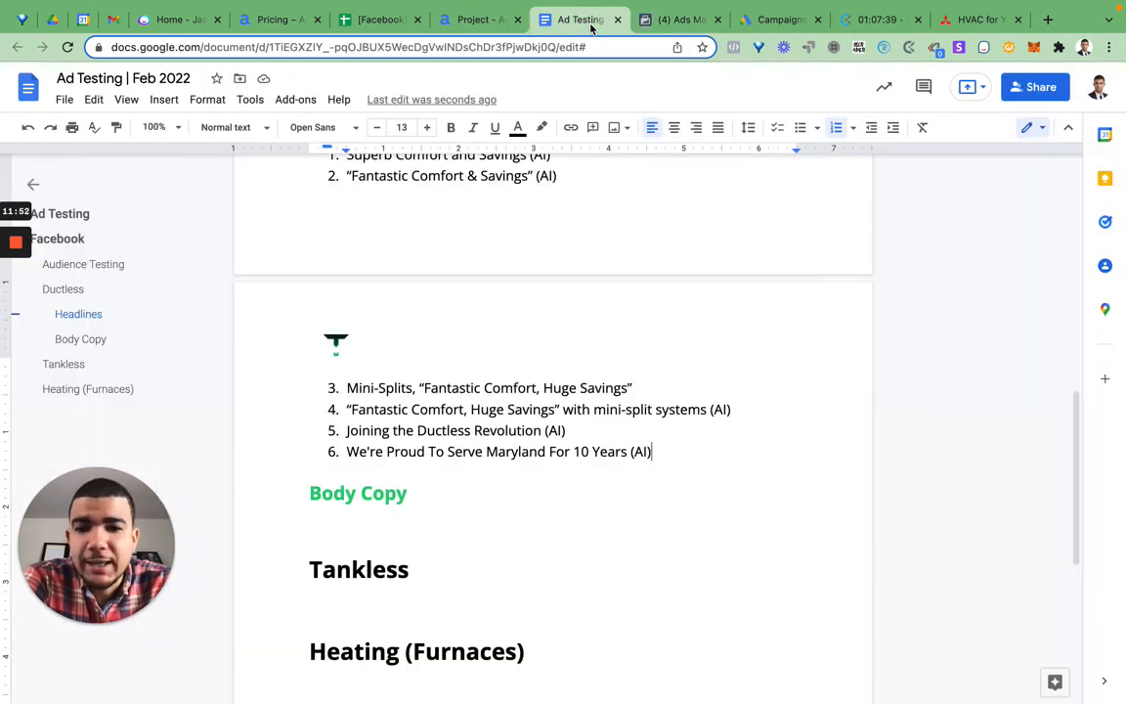
pyautogui.doubleClick(698, 450)
pyautogui.press('Return')
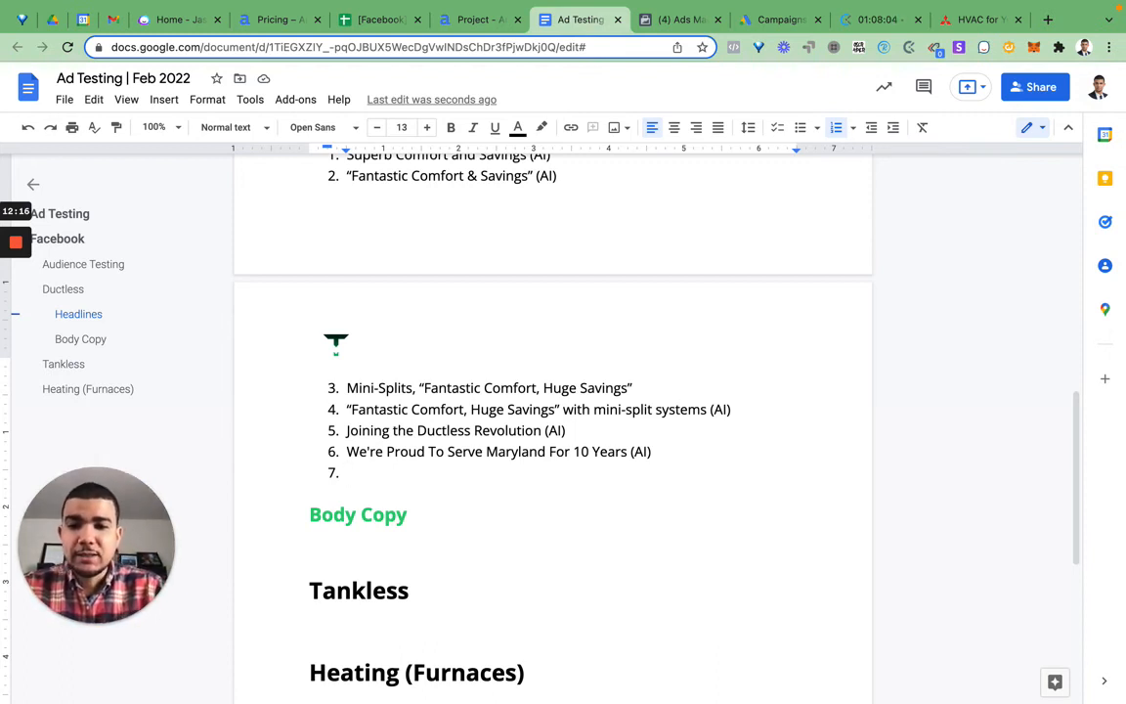
pyautogui.press('BackSpace')
pyautogui.press('BackSpace')
pyautogui.press('Return')
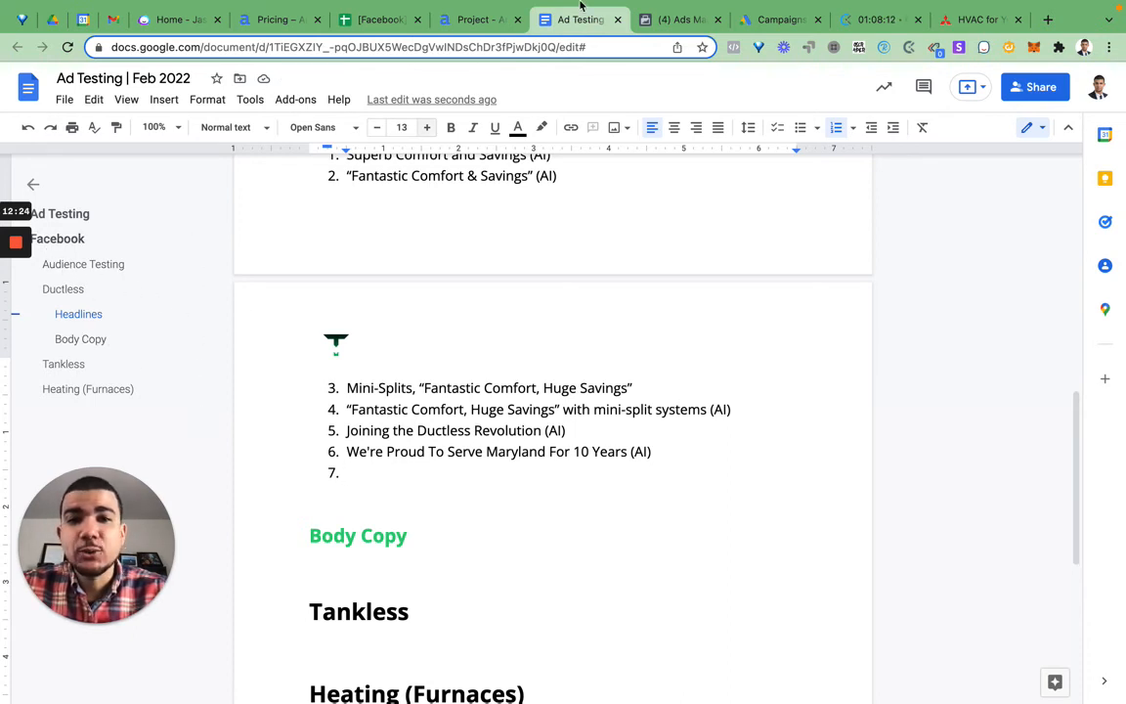
# Step: Compare the Maryland rewrite's predictive performance details in Anyword with the past ad performance in the Facebook Ad Results spreadsheet
pyautogui.click(477, 19)
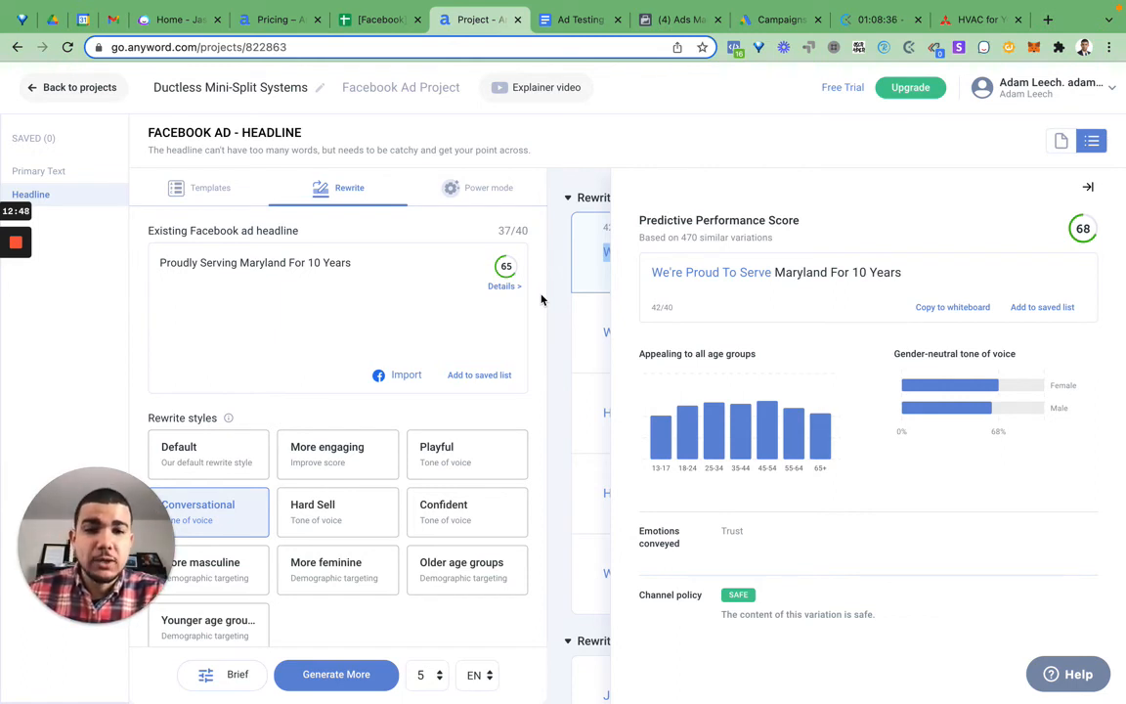
pyautogui.click(376, 20)
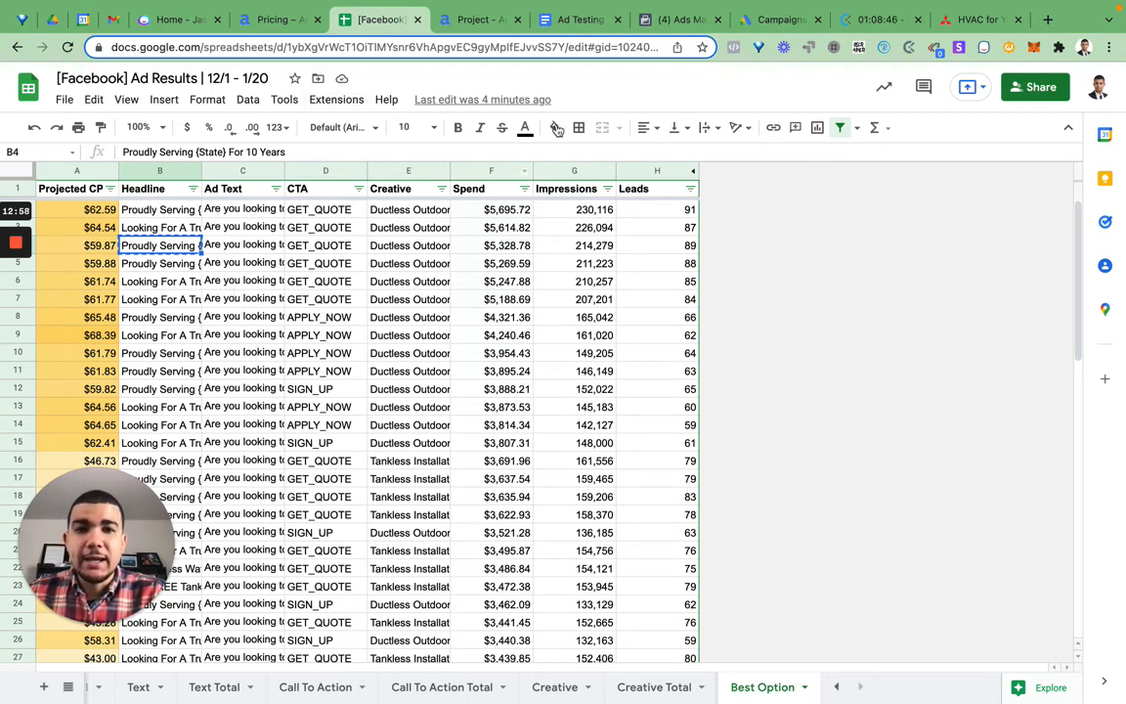
pyautogui.click(479, 20)
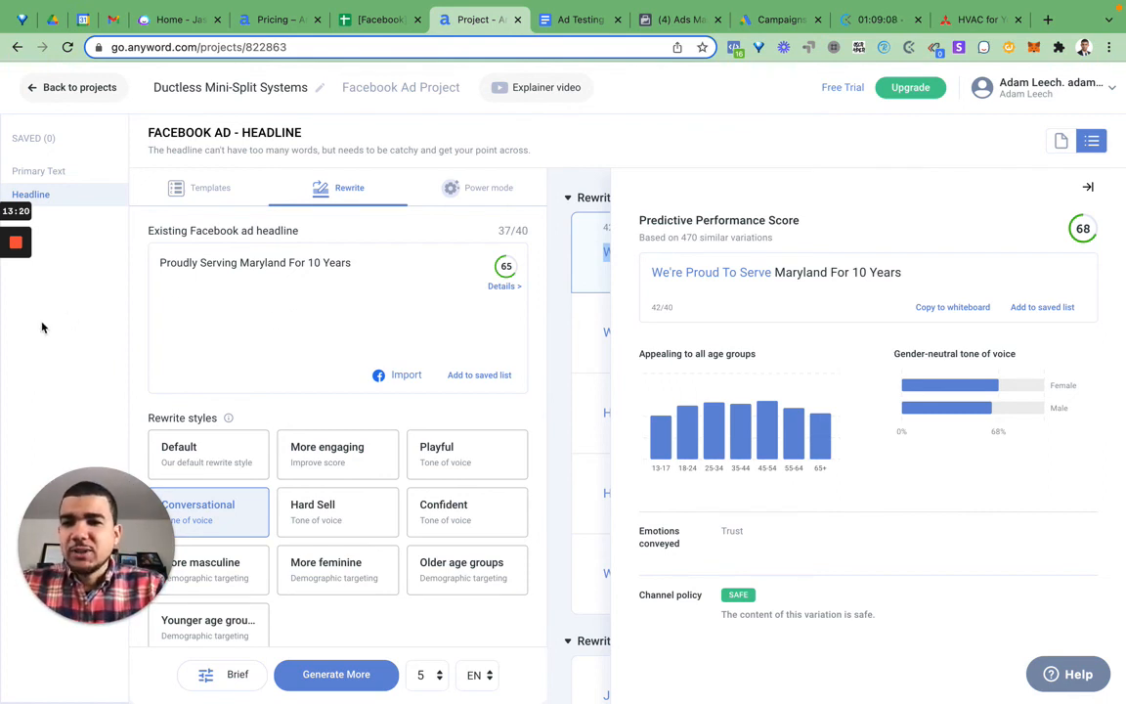
pyautogui.moveTo(30, 290)
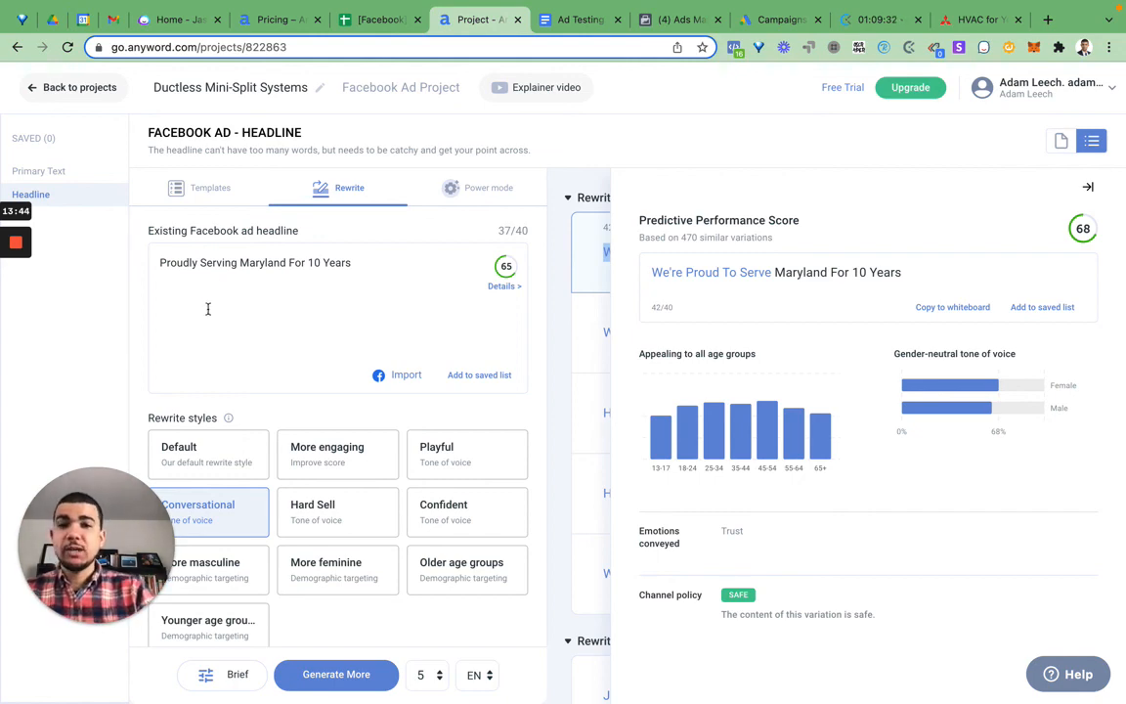
pyautogui.click(360, 24)
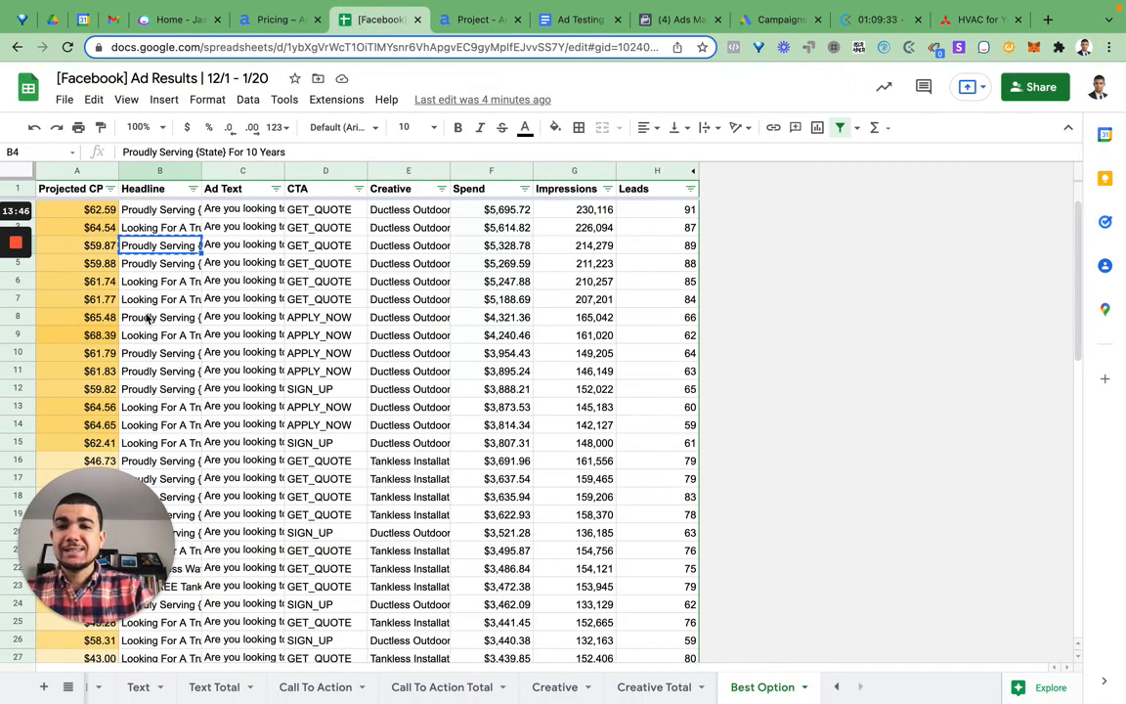
pyautogui.click(466, 28)
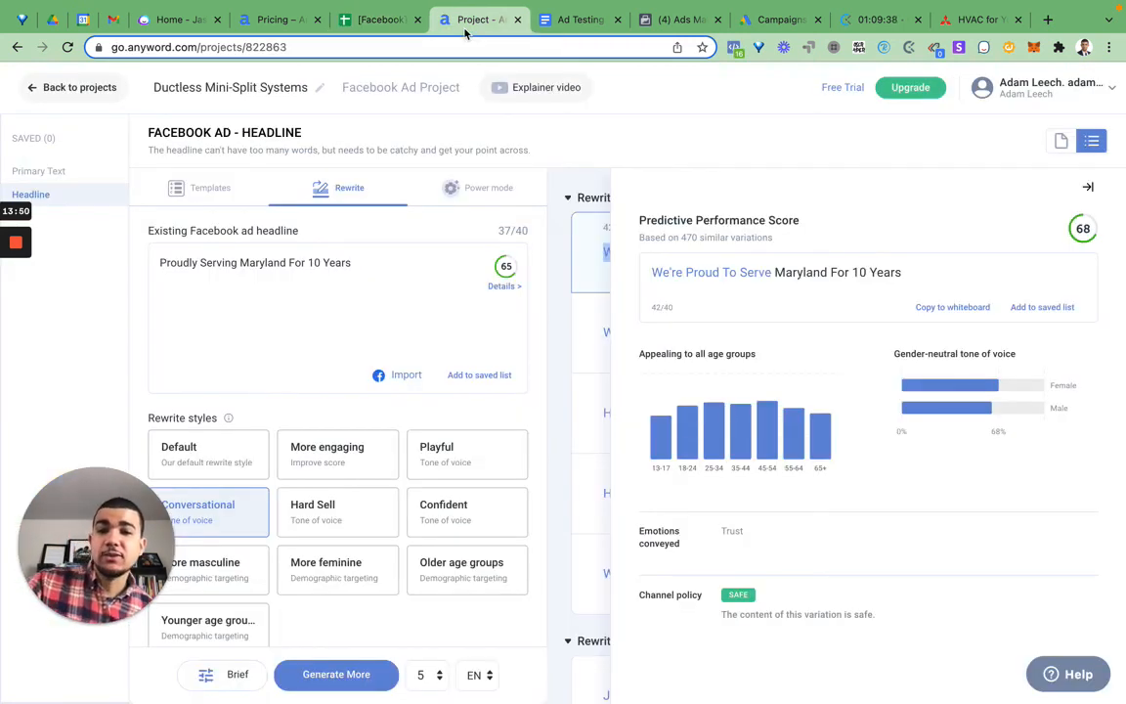
pyautogui.moveTo(9, 286)
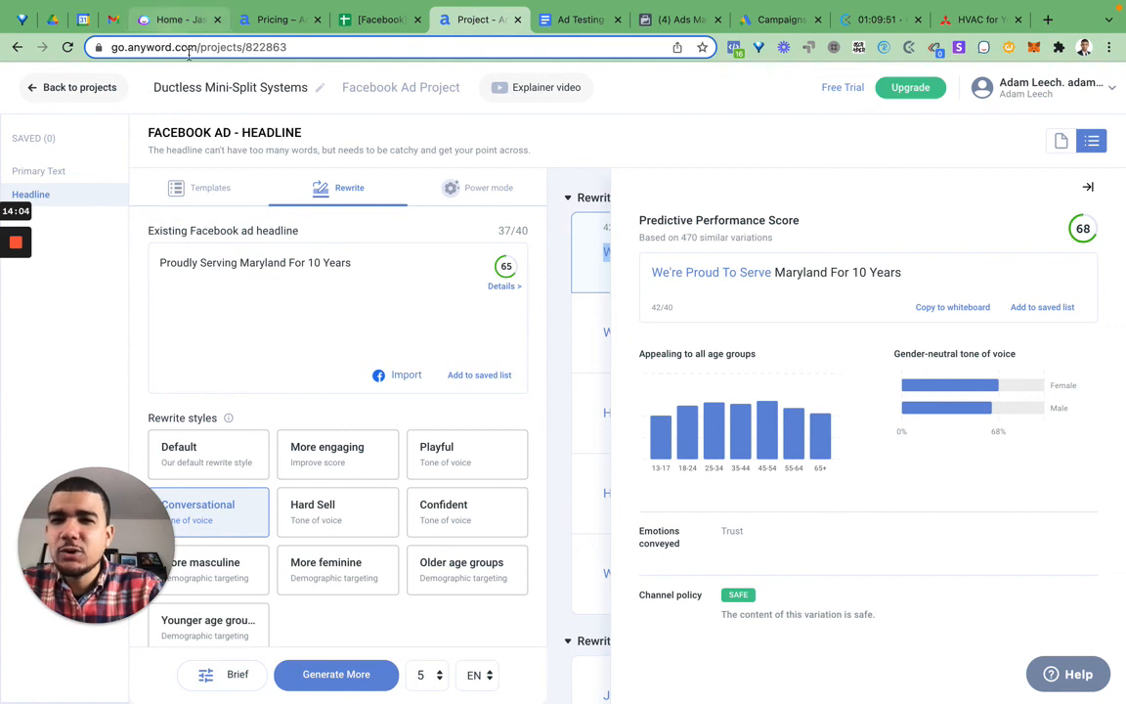
# Step: Review the favorite ad templates on the Jasper dashboard and return to the Anyword headline project
pyautogui.click(156, 22)
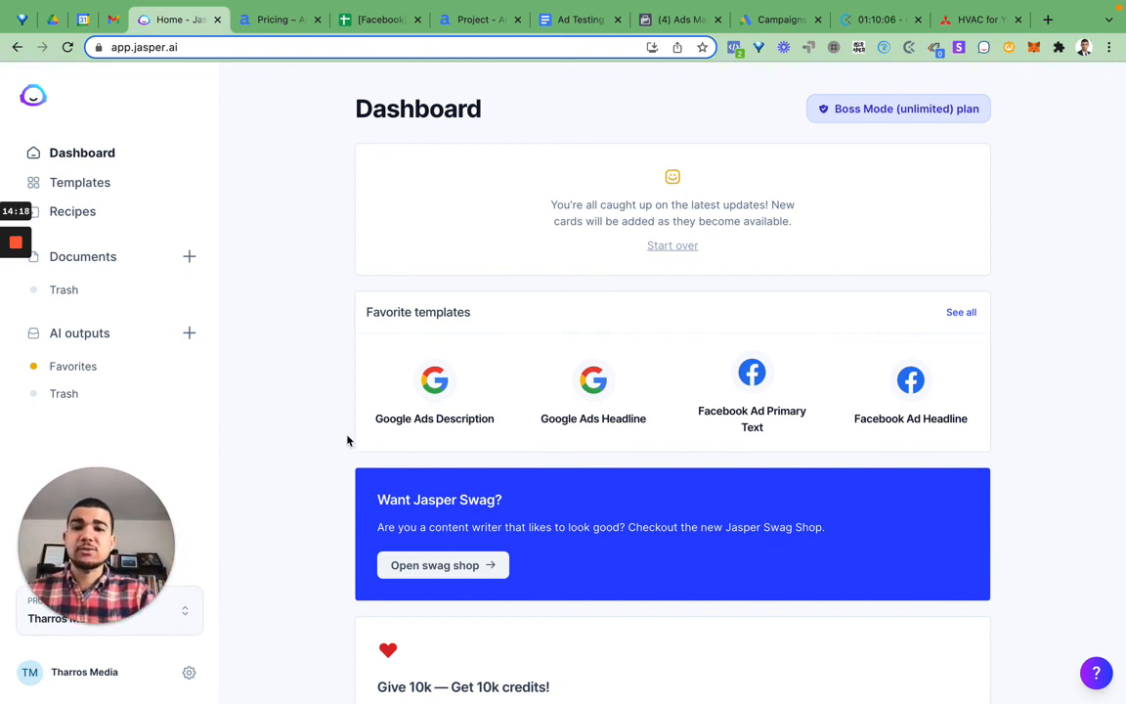
pyautogui.click(470, 16)
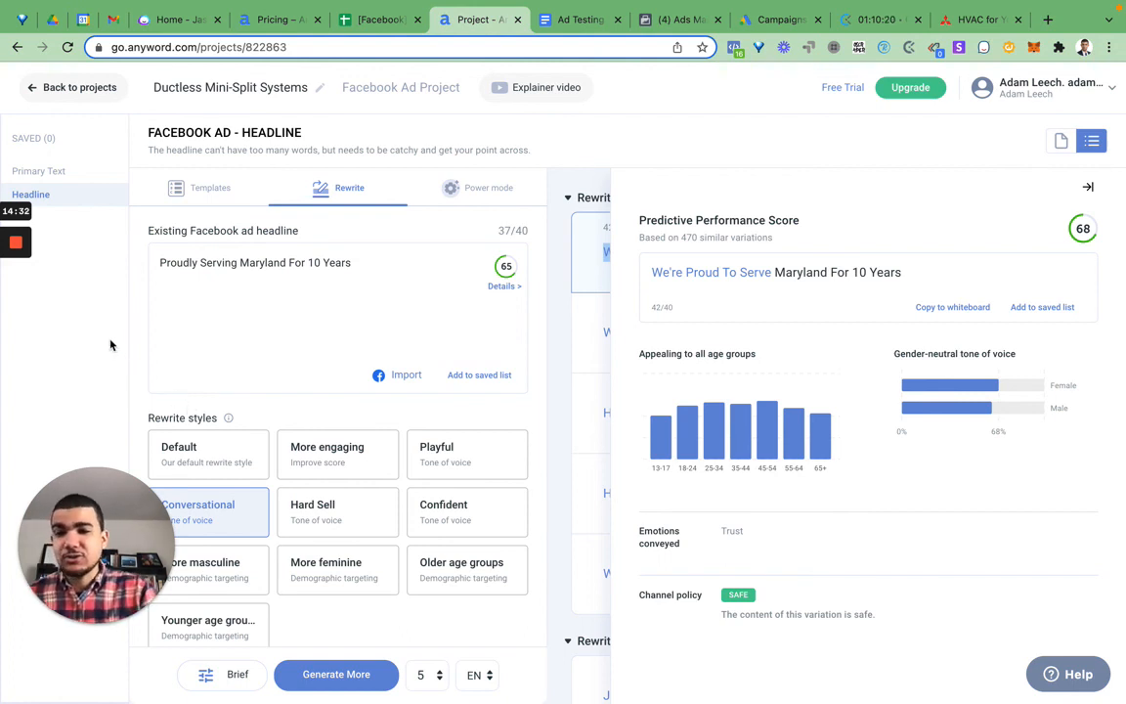
pyautogui.moveTo(24, 250)
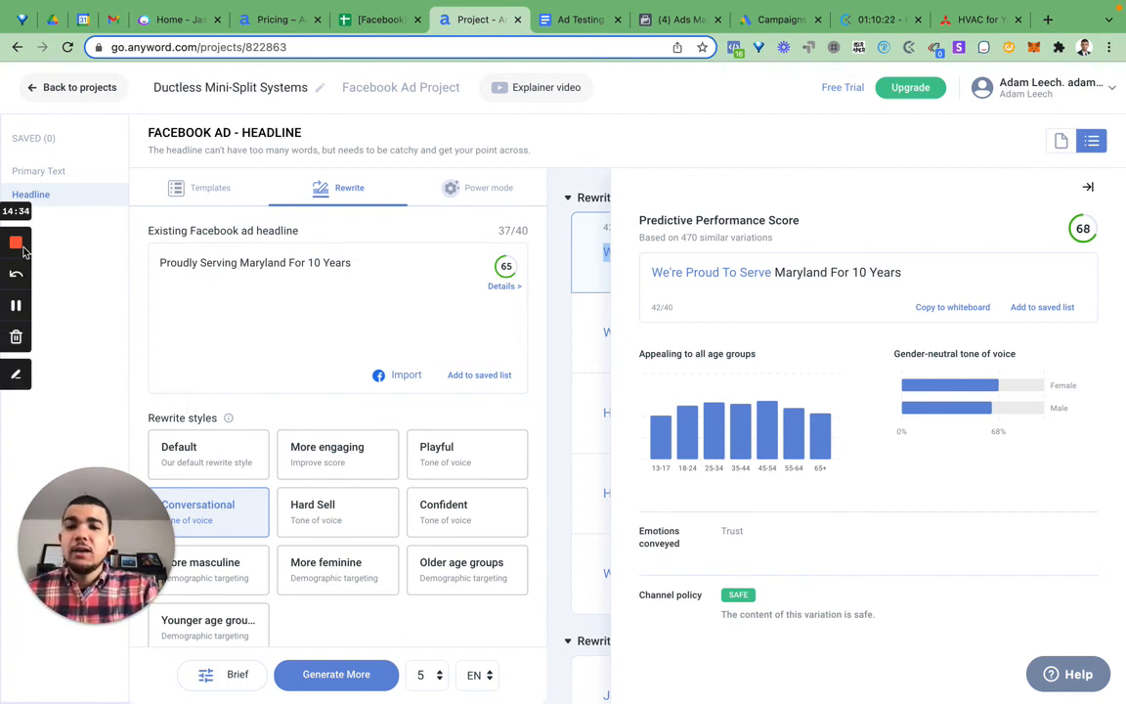